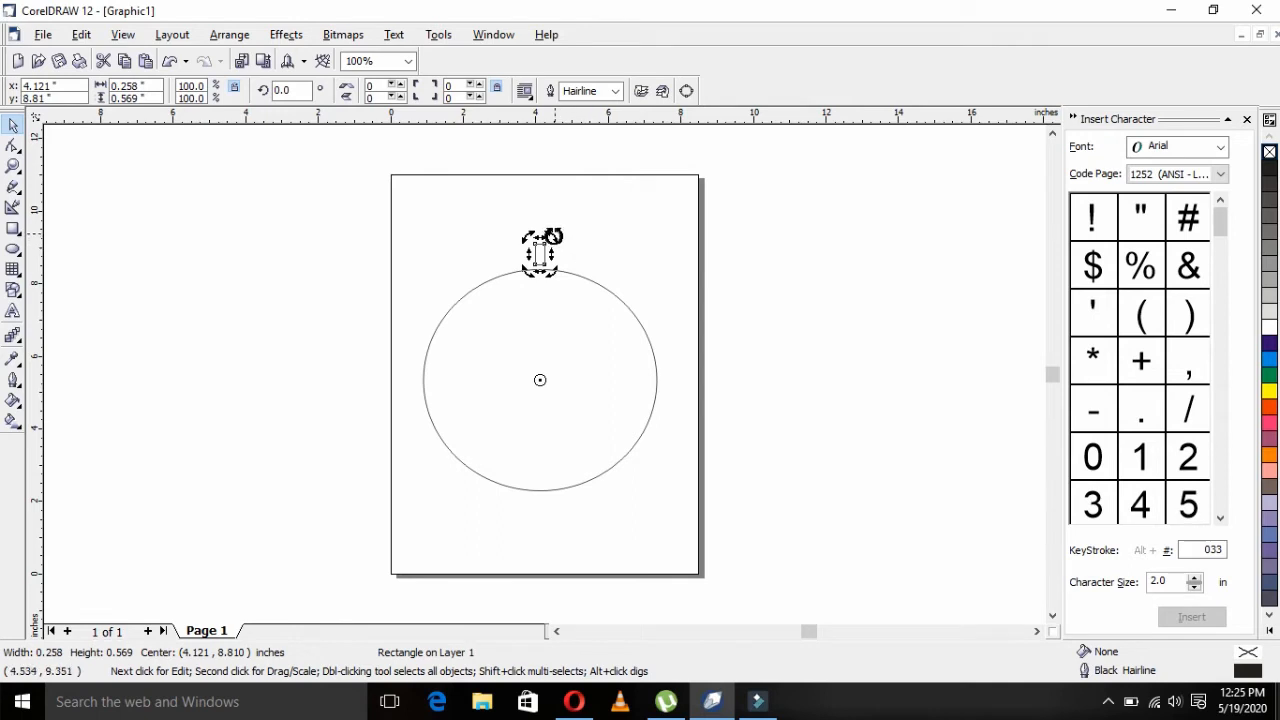
Rotate a copy of the small rectangle 15 degrees clockwise about the circle's centre.
click(577, 240)
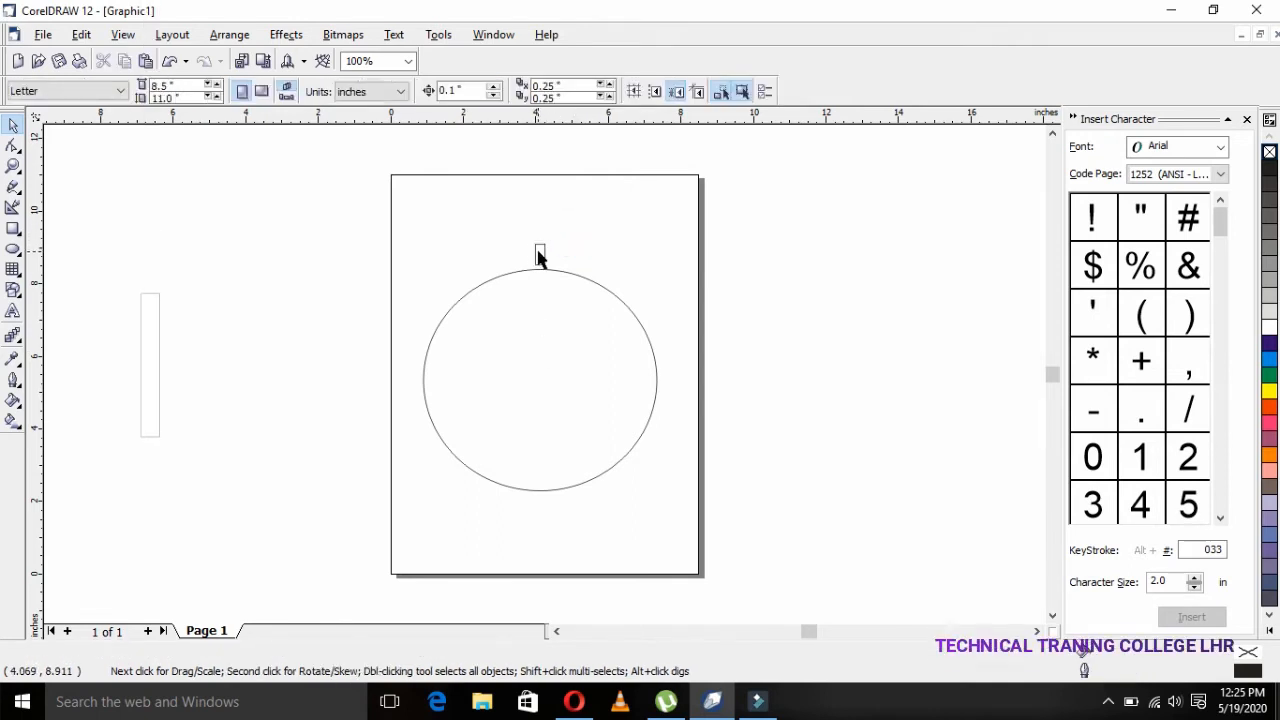
click(539, 252)
click(543, 255)
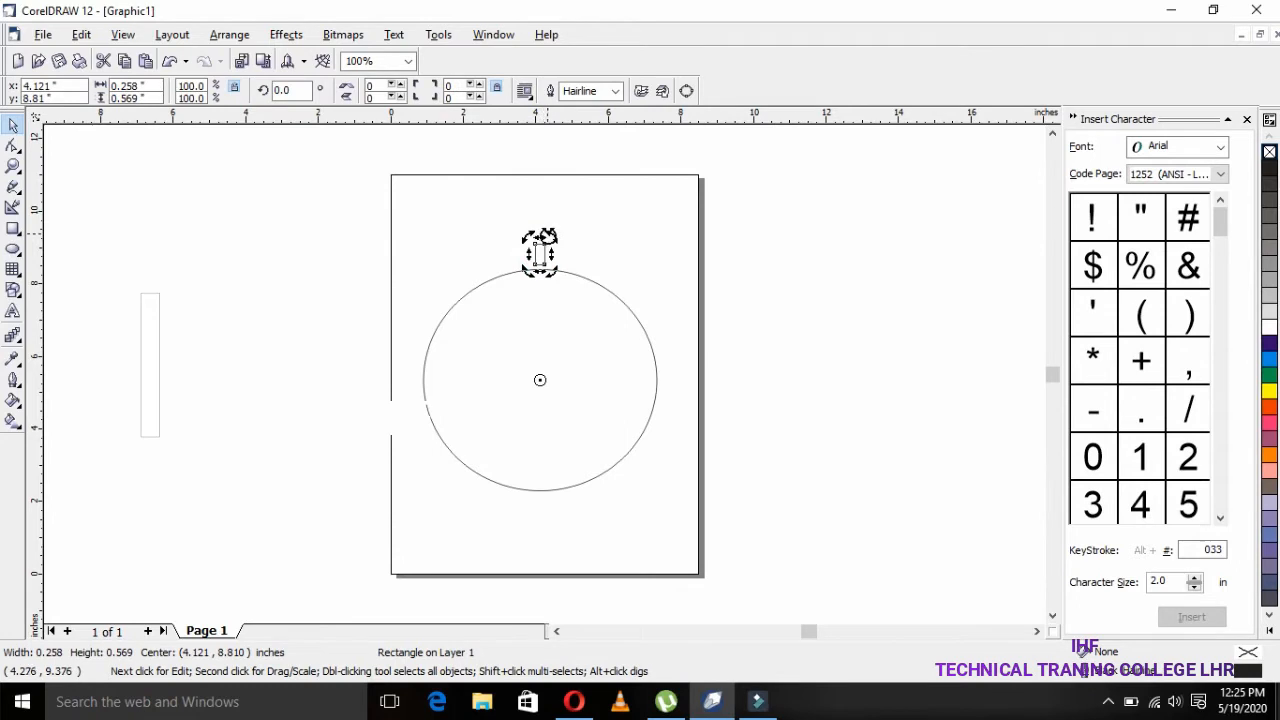
drag(550, 238, 585, 244)
Repeat the rotated copy at 15-degree intervals until the small rectangles form a full ring around the circle.
key(ctrl+r)
key(ctrl+r)
key(ctrl+r)
key(ctrl+r)
key(ctrl+r)
key(ctrl+r)
key(ctrl+r)
key(ctrl+r)
key(ctrl+r)
key(ctrl+r)
key(ctrl+r)
key(ctrl+r)
key(ctrl+r)
key(ctrl+r)
key(ctrl+r)
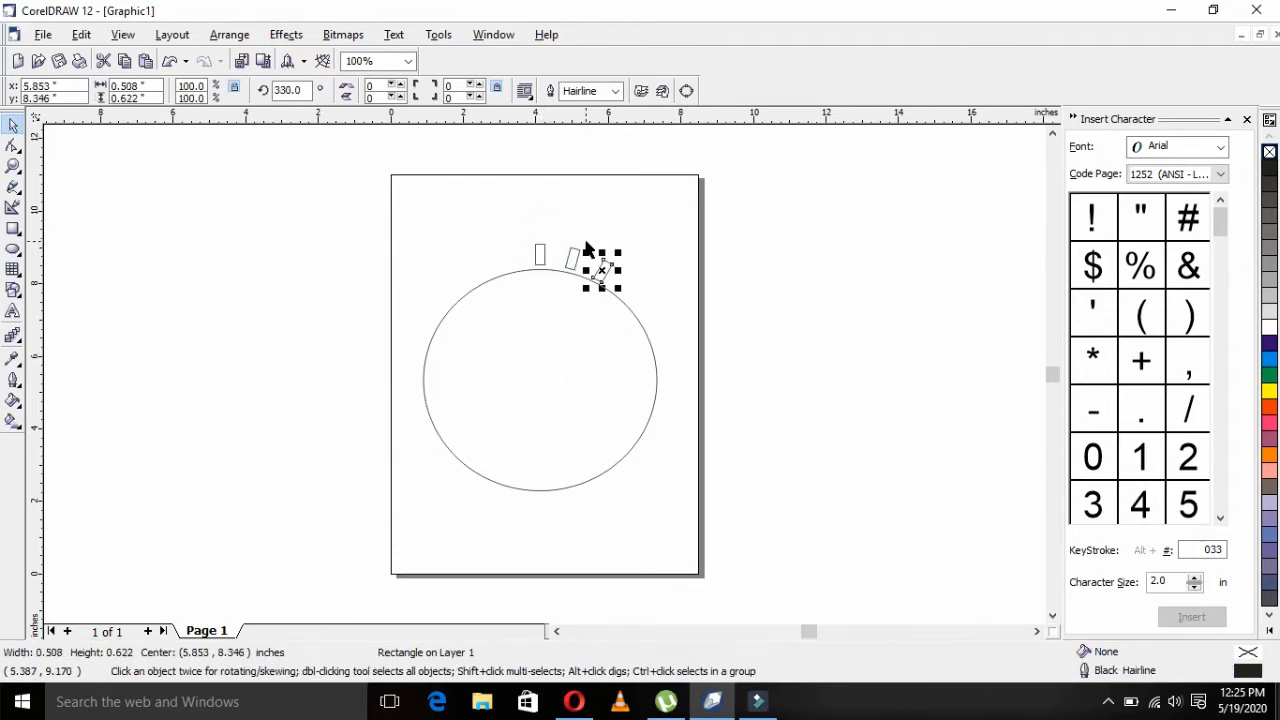
key(ctrl+r)
key(ctrl+r)
key(ctrl+r)
key(ctrl+r)
key(ctrl+r)
key(ctrl+r)
key(ctrl+r)
key(ctrl+r)
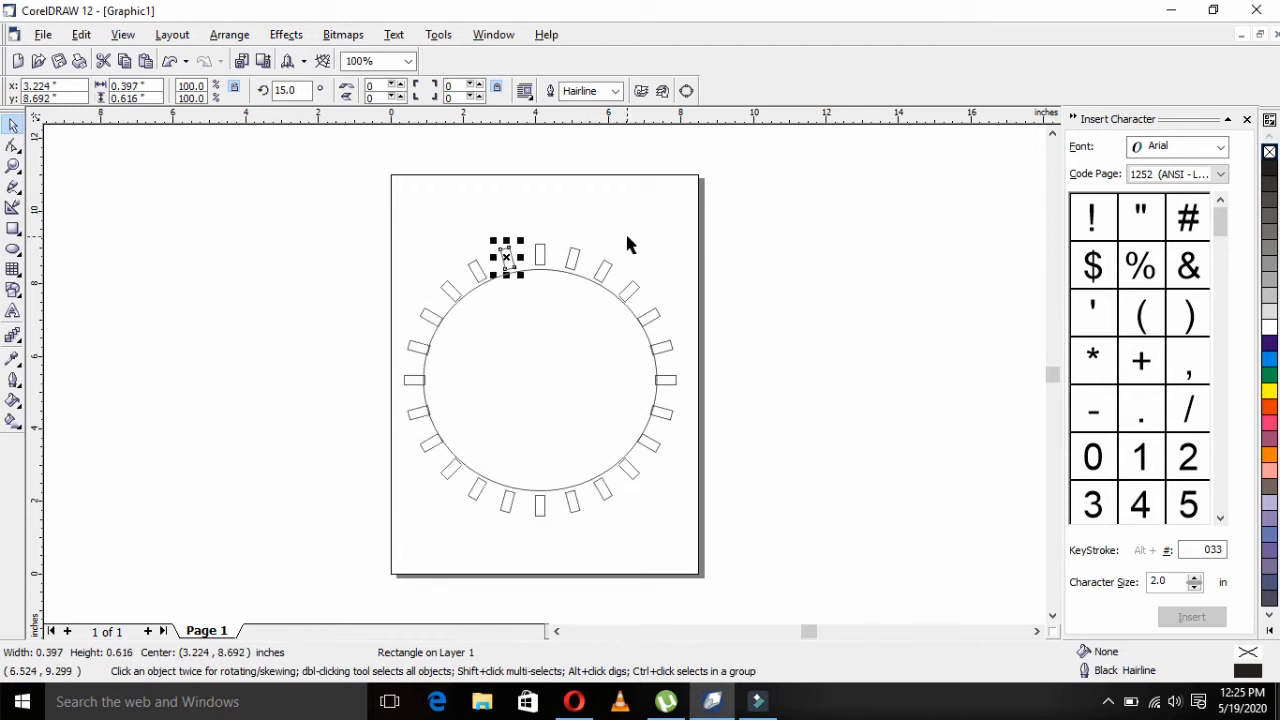
click(627, 237)
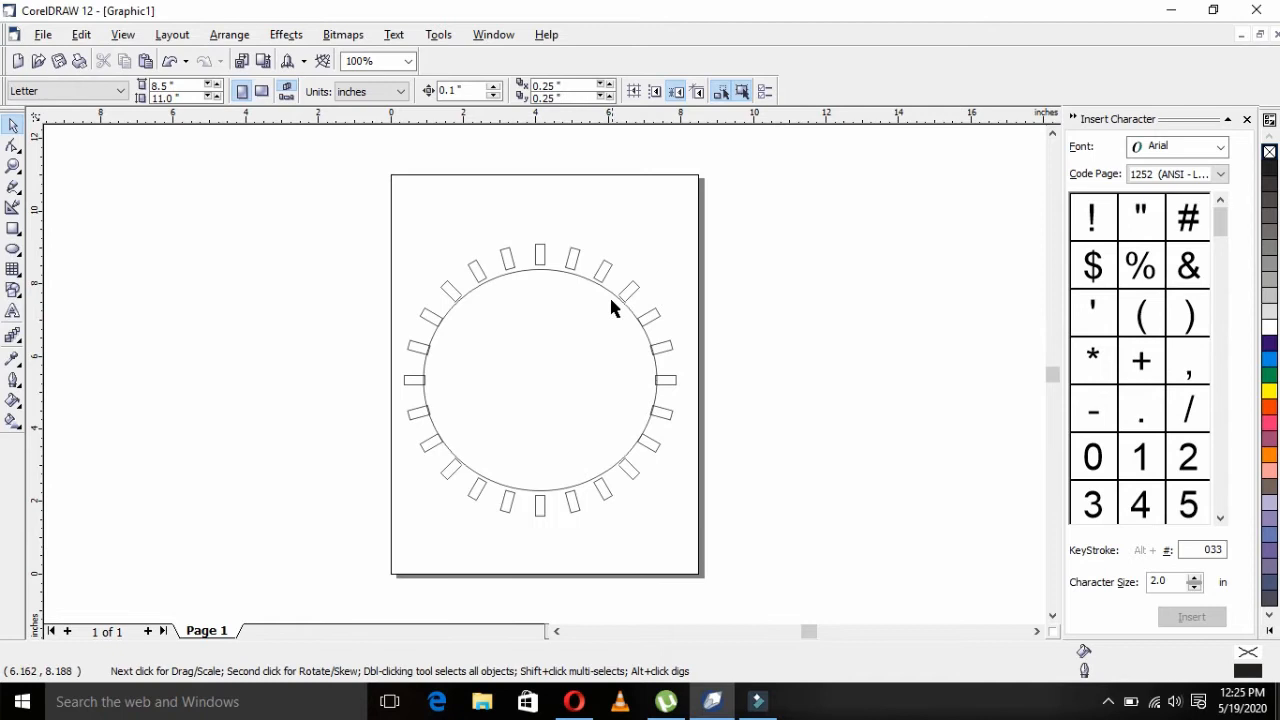
Delete the guide circle and the whole ring of small rectangles from the page.
click(612, 400)
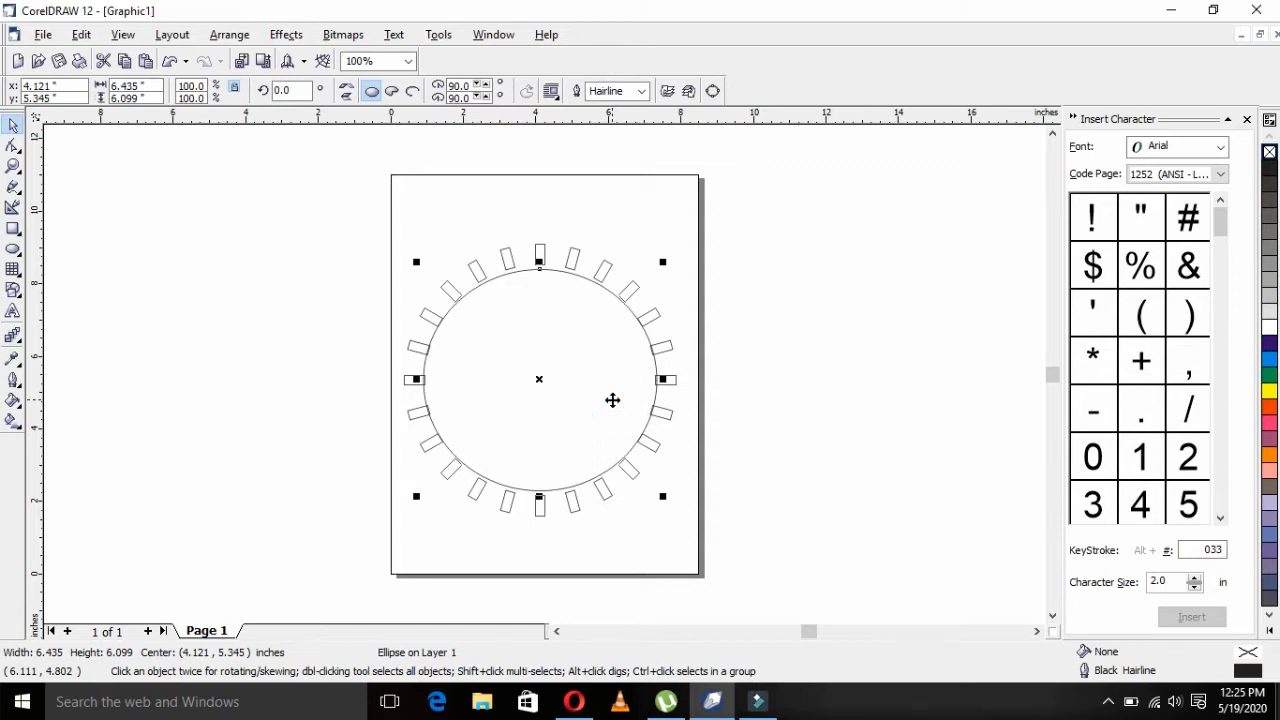
key(Delete)
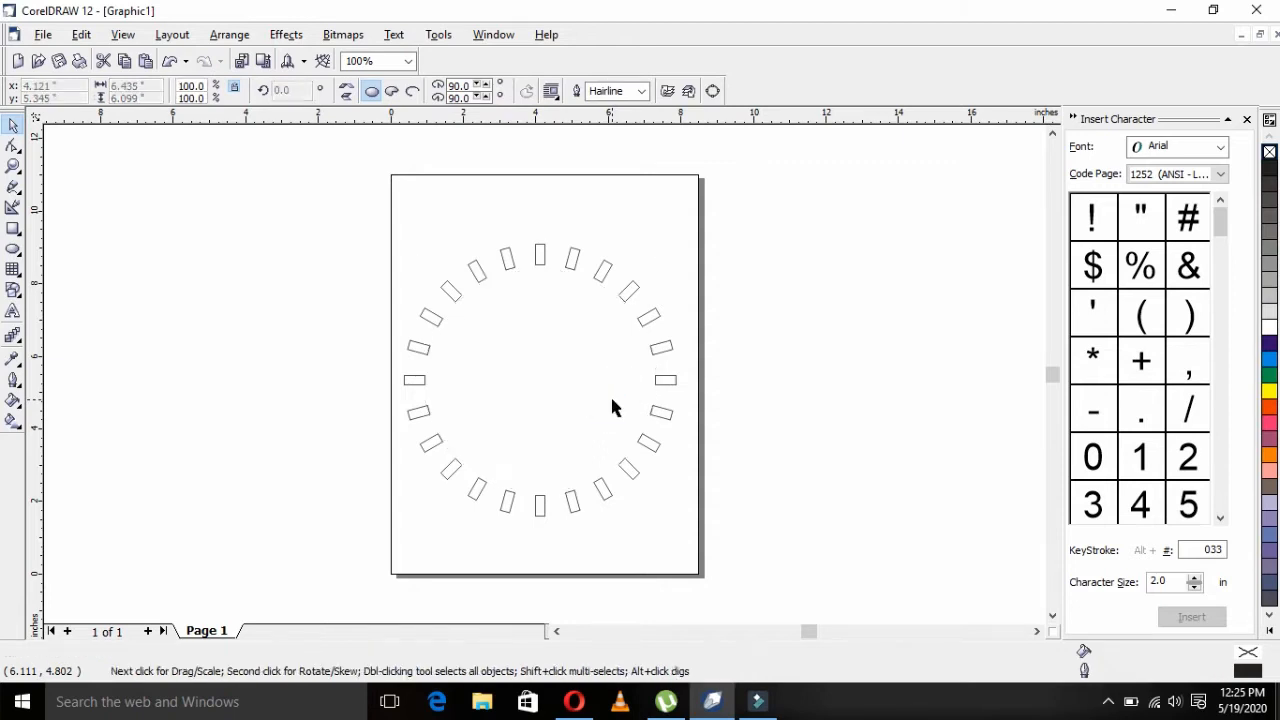
drag(335, 230, 737, 547)
key(Delete)
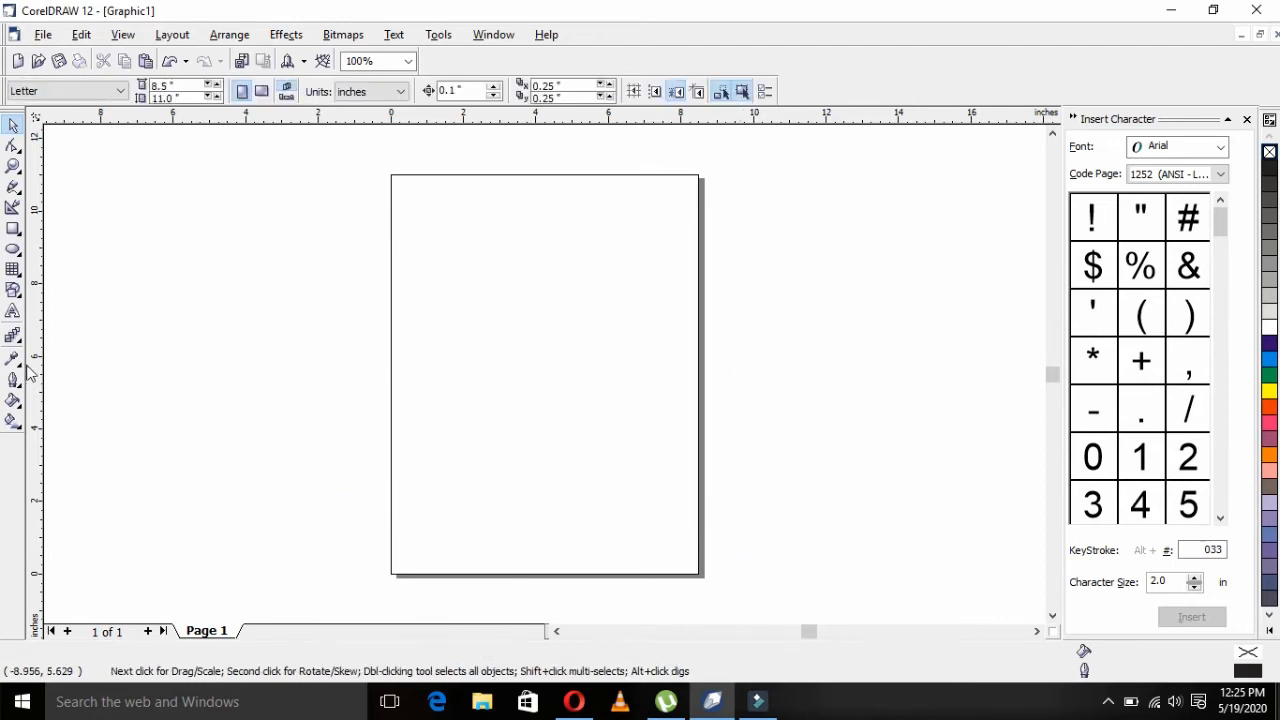
Draw a circle about 6.4 inches in diameter on the page and a rectangle about 0.54 by 1.03 inches beside the page.
click(15, 249)
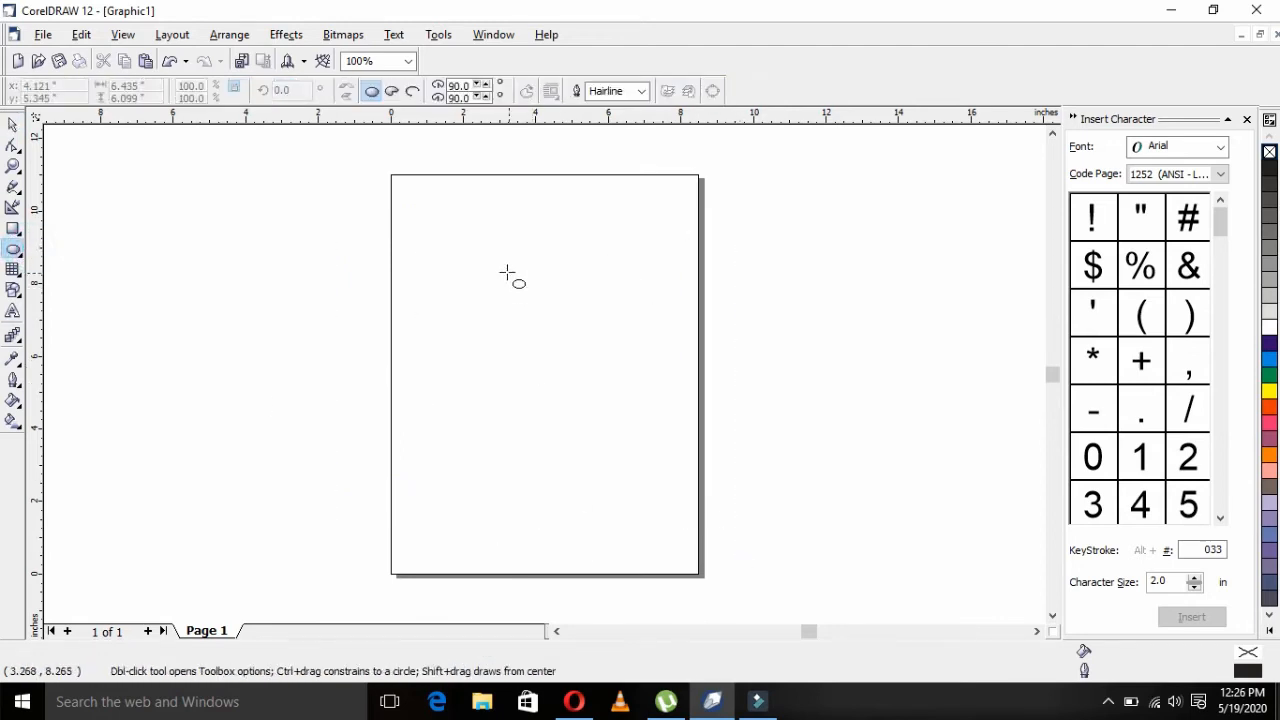
mouse_move(449, 269)
mouse_down()
mouse_move(694, 472)
mouse_move(683, 500)
mouse_up()
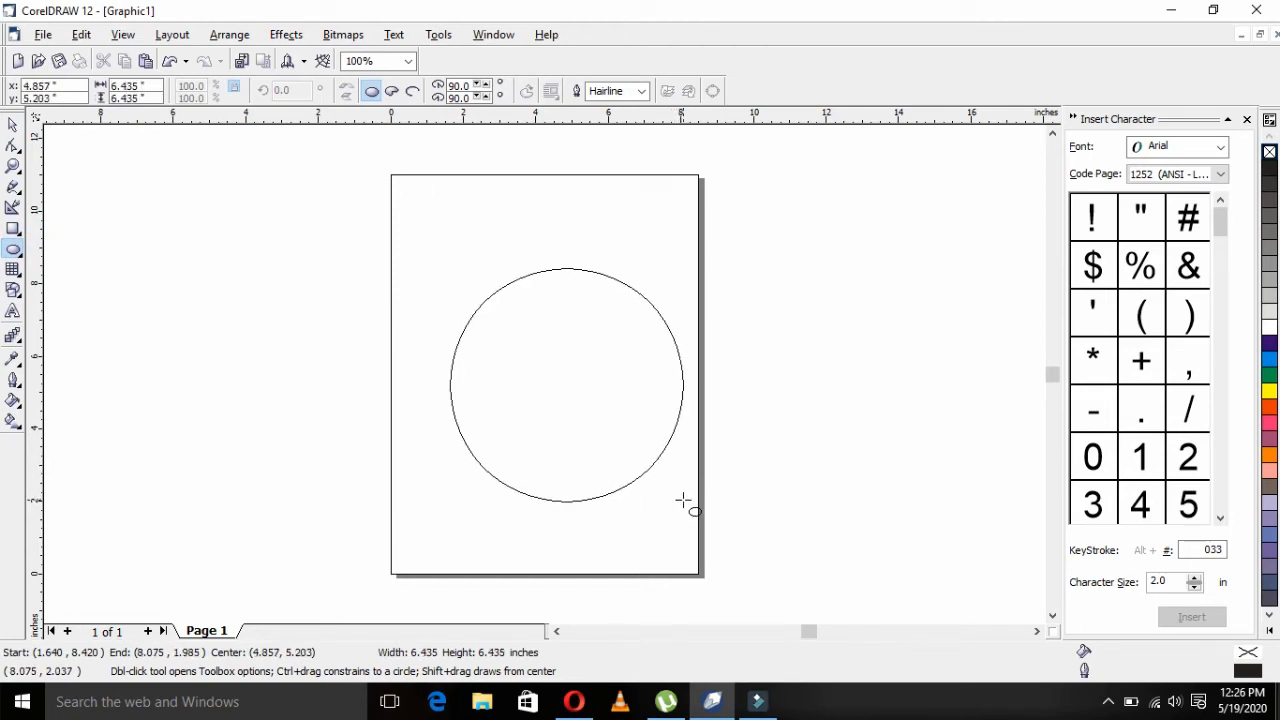
drag(683, 500, 683, 500)
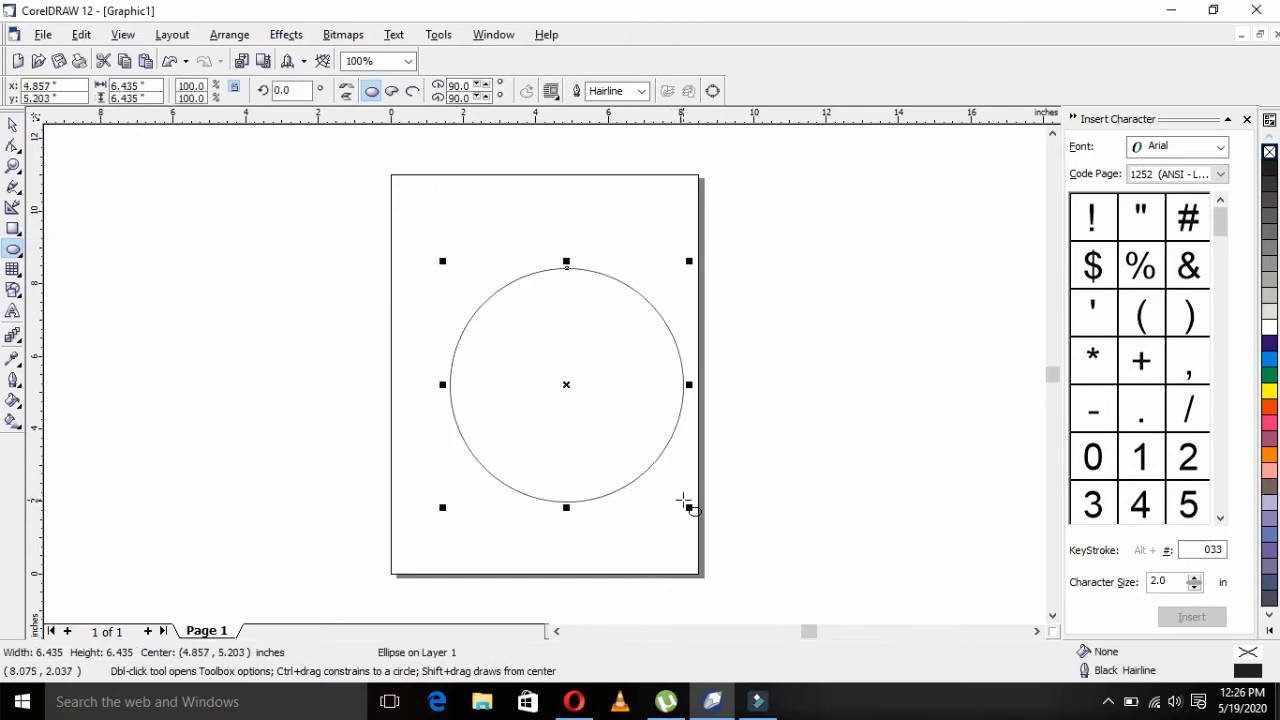
click(13, 232)
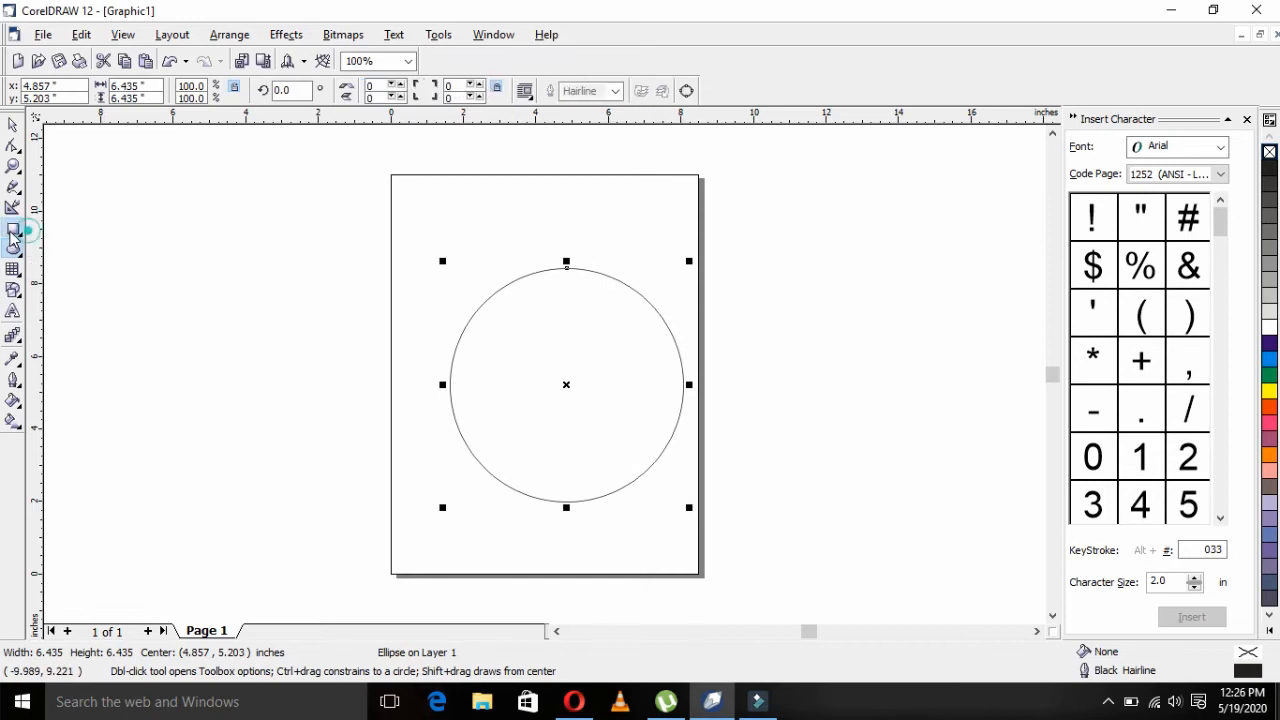
drag(195, 248, 214, 286)
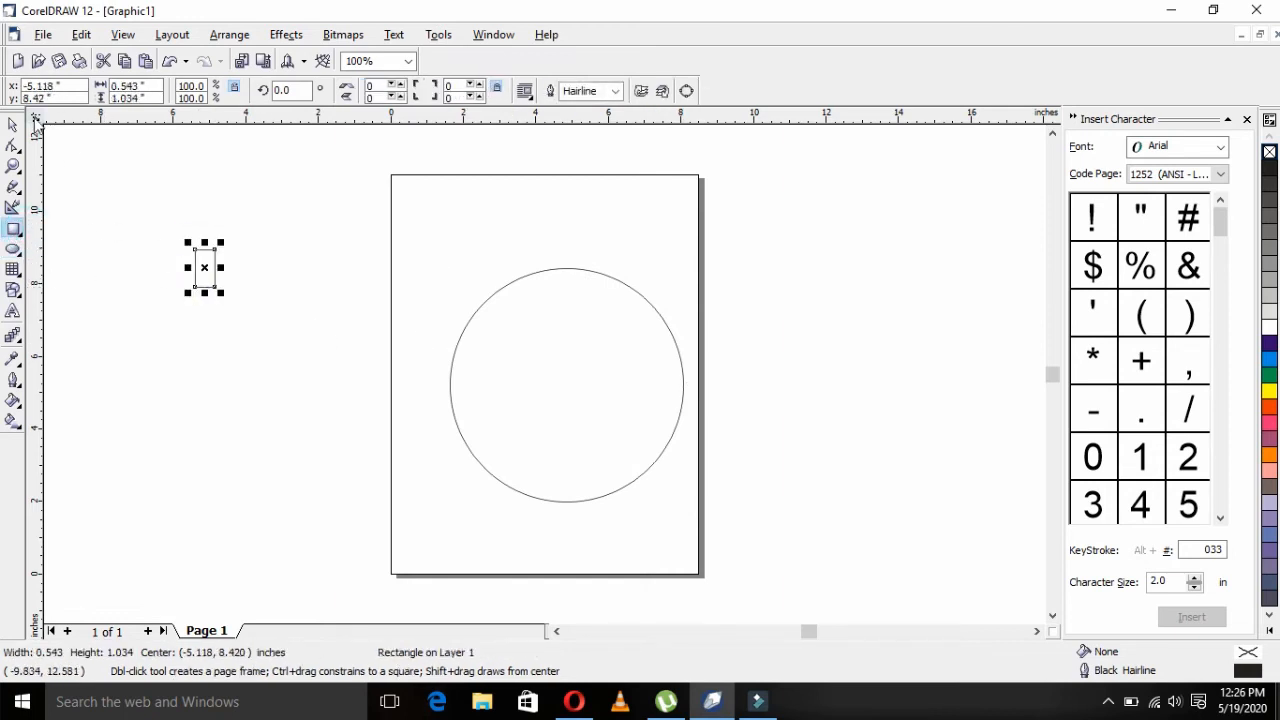
Align the rectangle to the circle's top edge and horizontal centre.
click(14, 126)
shift+click(592, 386)
key(e)
key(c)
key(t)
click(610, 213)
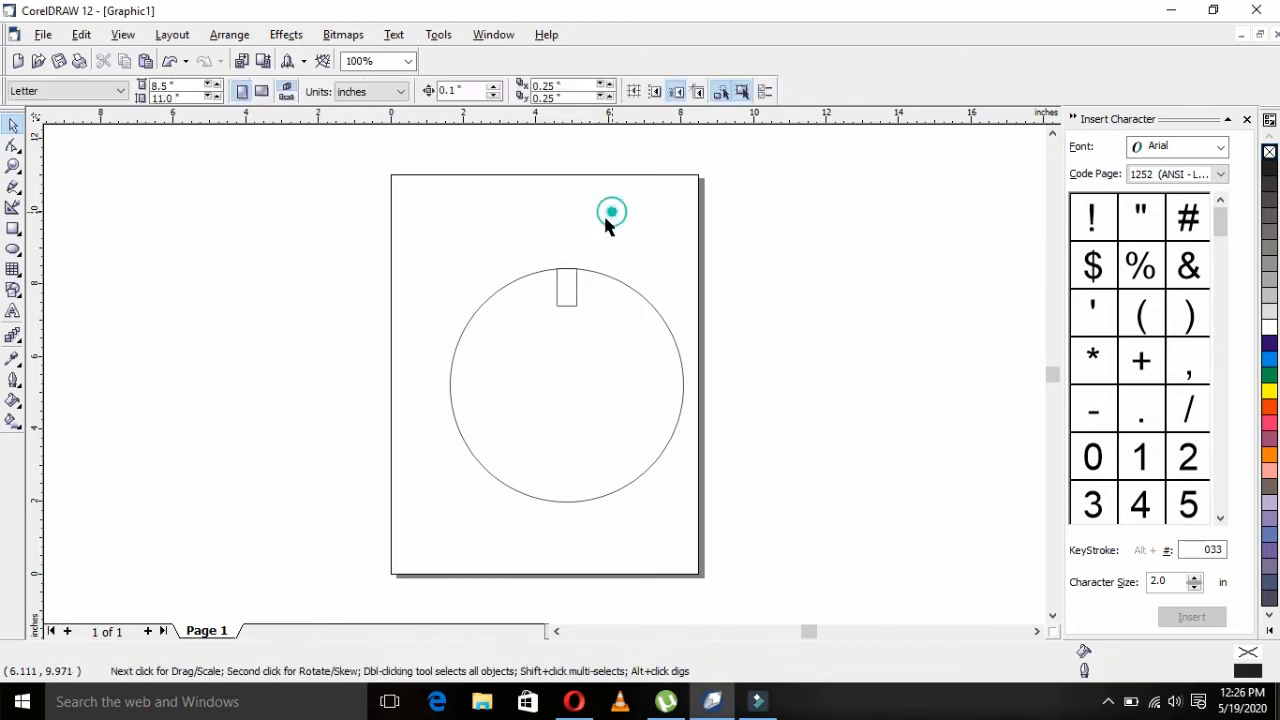
Nudge the rectangle 1.1 inches up so it sits just above the circle's top edge.
click(562, 288)
key(Up)
key(Up)
key(Up)
key(Up)
key(Up)
key(Up)
key(Up)
key(Up)
key(Up)
key(Up)
key(Up)
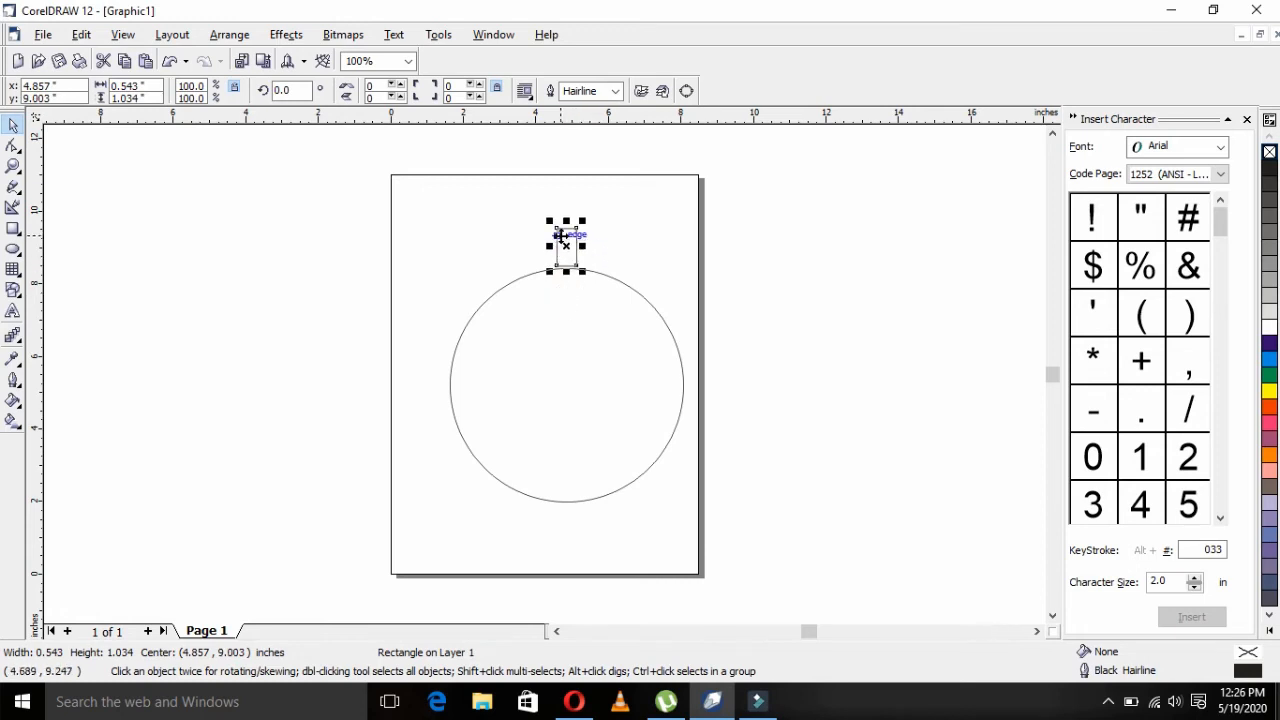
Move the rectangle's rotation centre to the circle's centre and make a copy rotated 15 degrees clockwise.
click(563, 240)
mouse_move(563, 331)
mouse_down()
mouse_move(560, 431)
mouse_move(567, 385)
mouse_up()
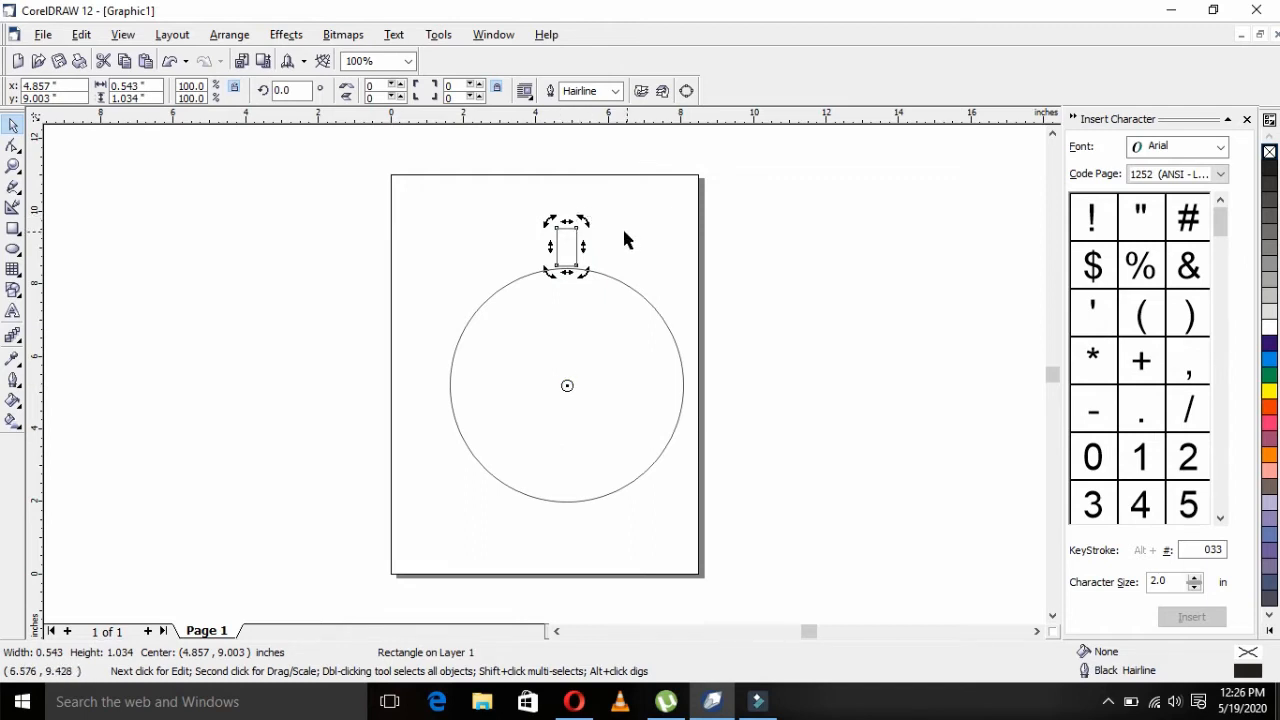
drag(582, 220, 613, 238)
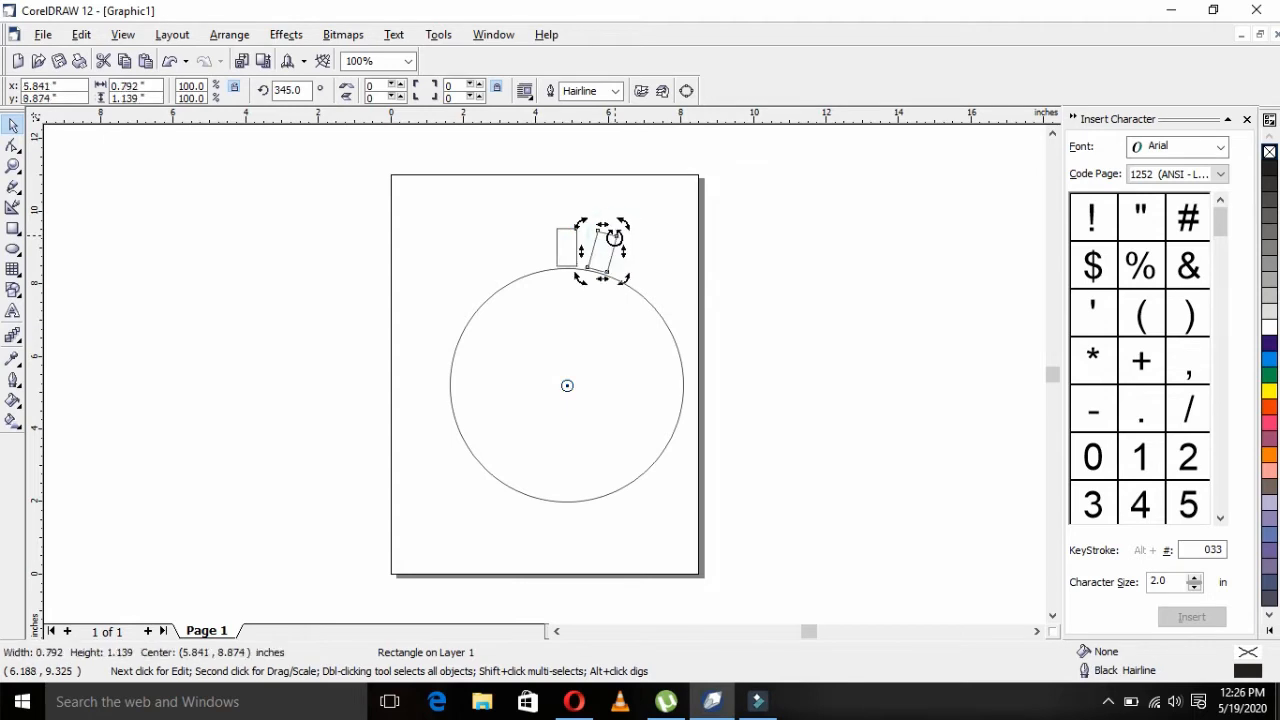
Repeat the 15-degree rotated copy until the larger rectangles ring the entire circle.
key(ctrl+r)
key(ctrl+r)
key(ctrl+r)
key(ctrl+r)
key(ctrl+r)
key(ctrl+r)
key(ctrl+r)
key(ctrl+r)
key(ctrl+r)
key(ctrl+r)
key(ctrl+r)
key(ctrl+r)
key(ctrl+r)
key(ctrl+r)
key(ctrl+r)
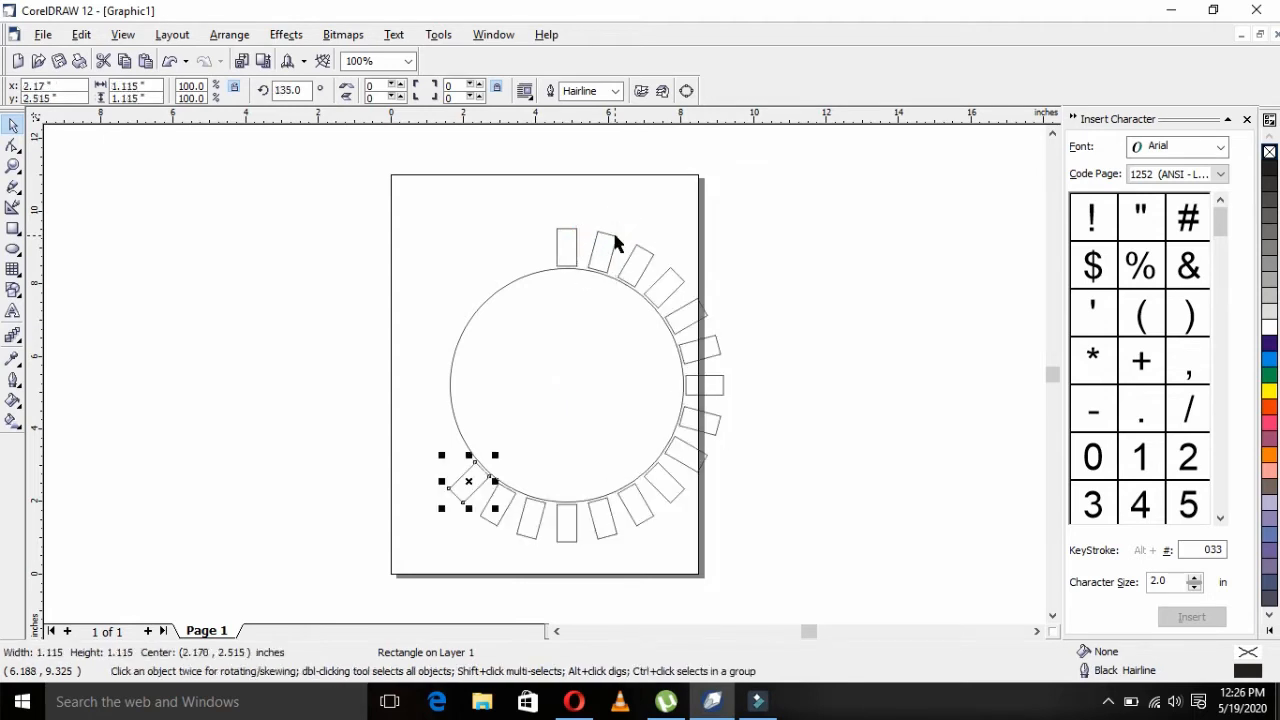
key(ctrl+r)
key(ctrl+r)
key(ctrl+r)
key(ctrl+r)
key(ctrl+r)
key(ctrl+r)
key(ctrl+r)
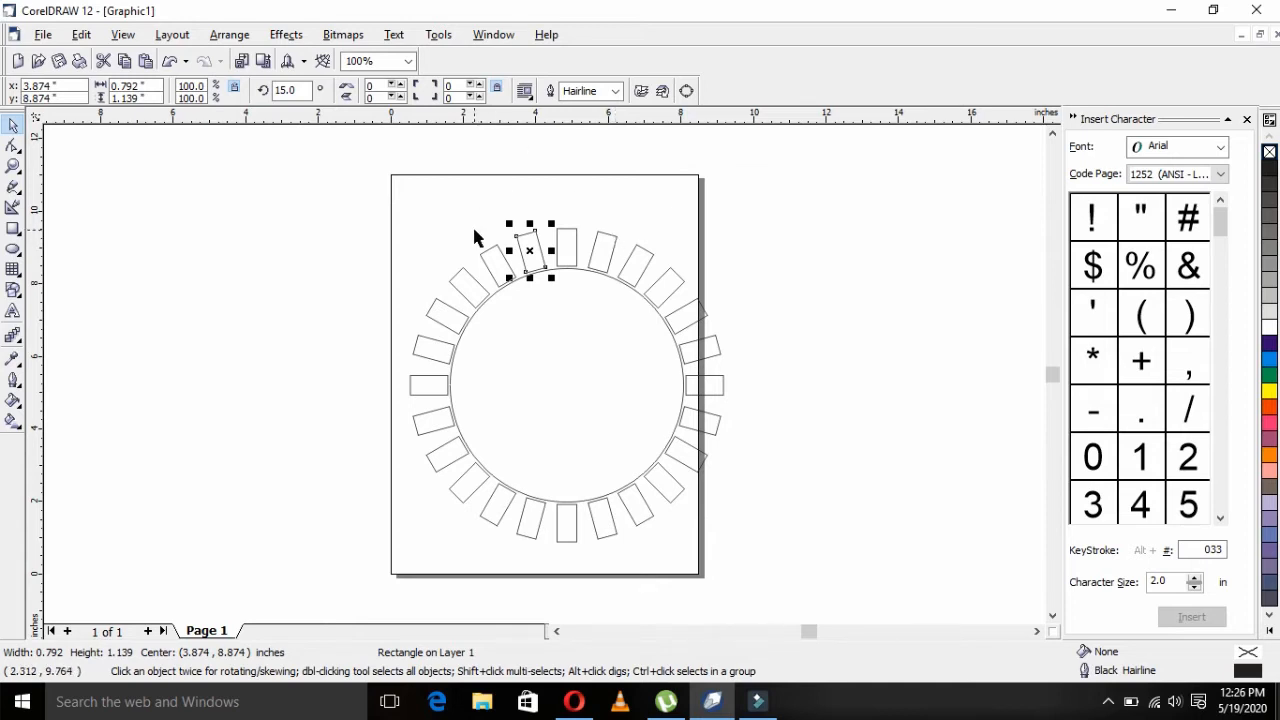
Select the circle with all its surrounding rectangles and delete everything.
click(330, 215)
drag(355, 220, 867, 556)
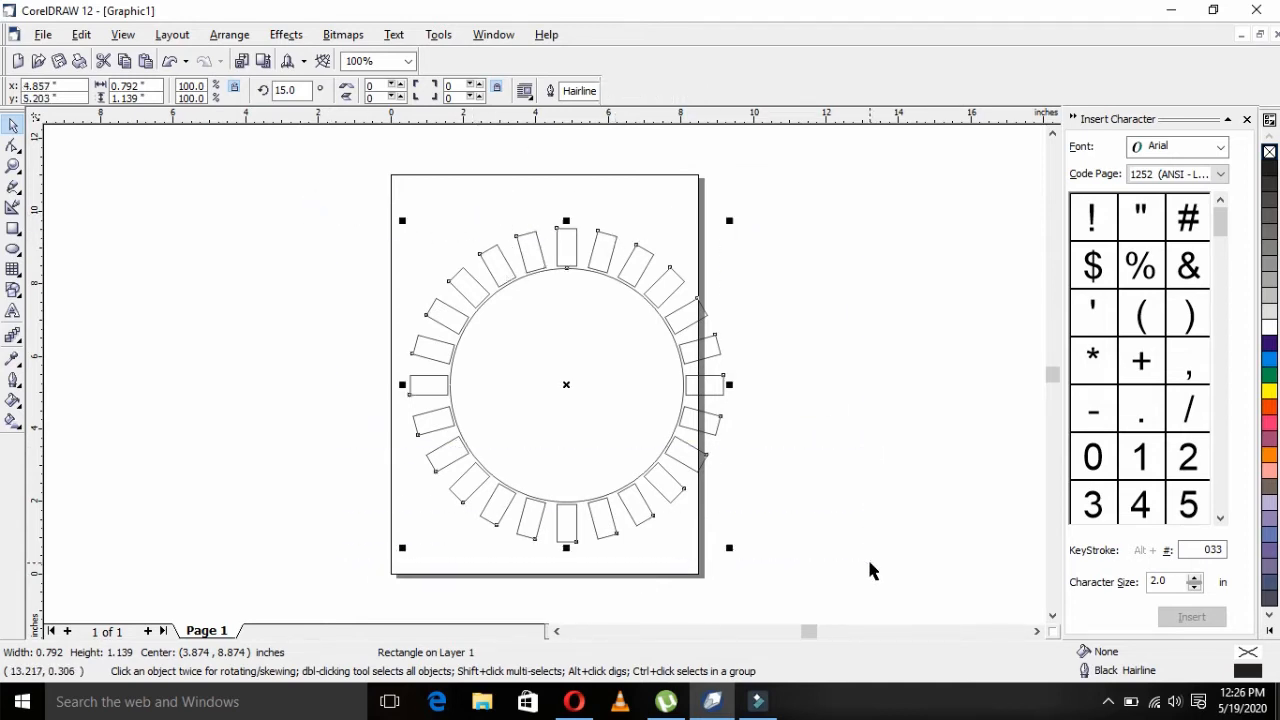
key(Delete)
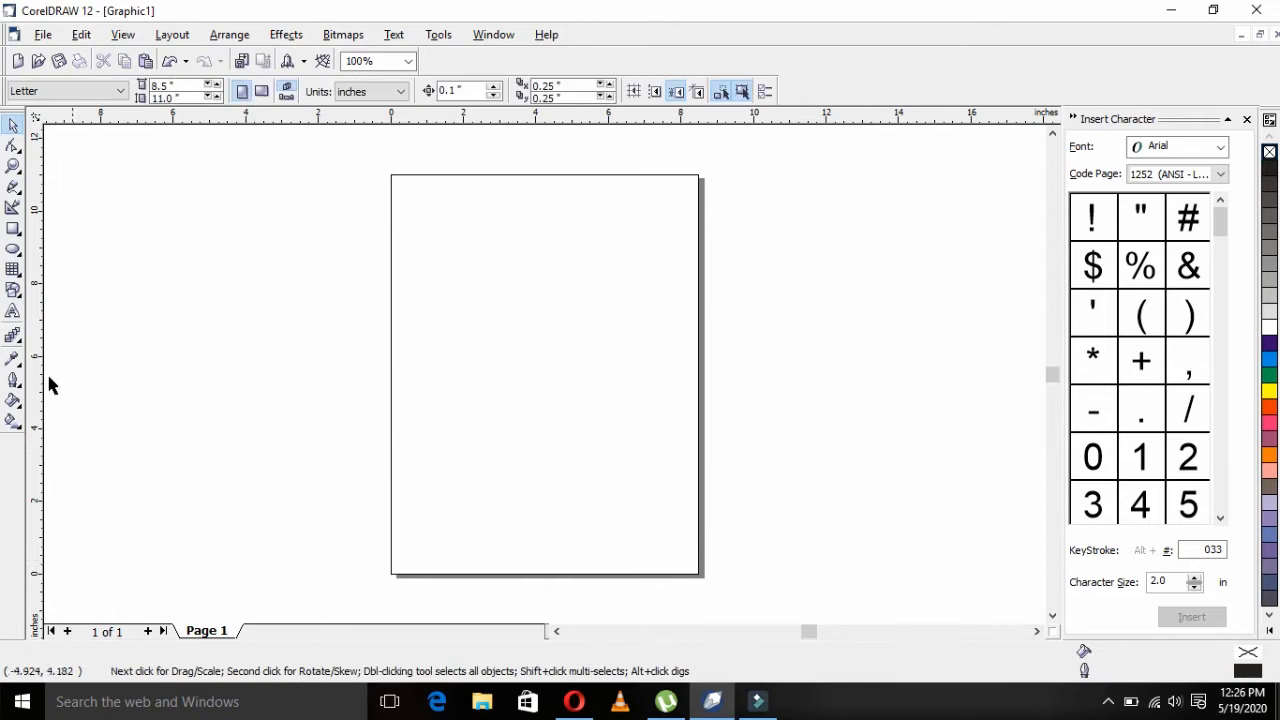
Switch the Letter page to landscape orientation.
click(13, 249)
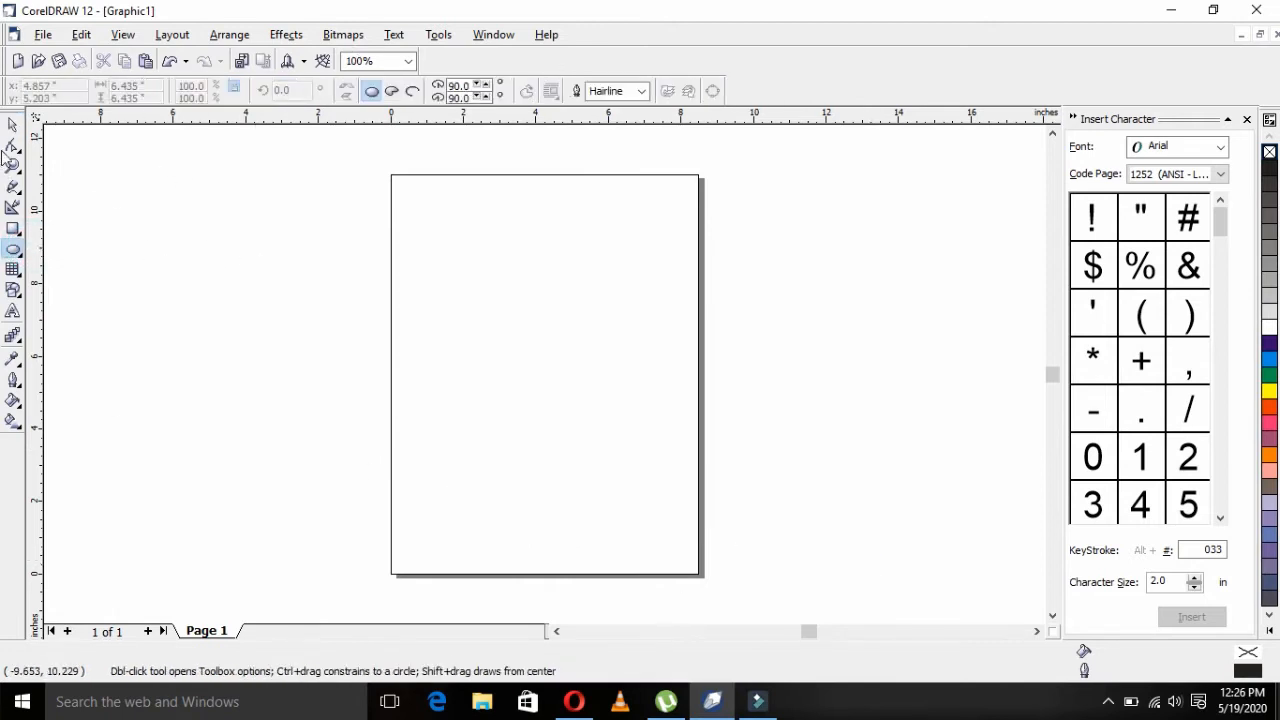
click(16, 124)
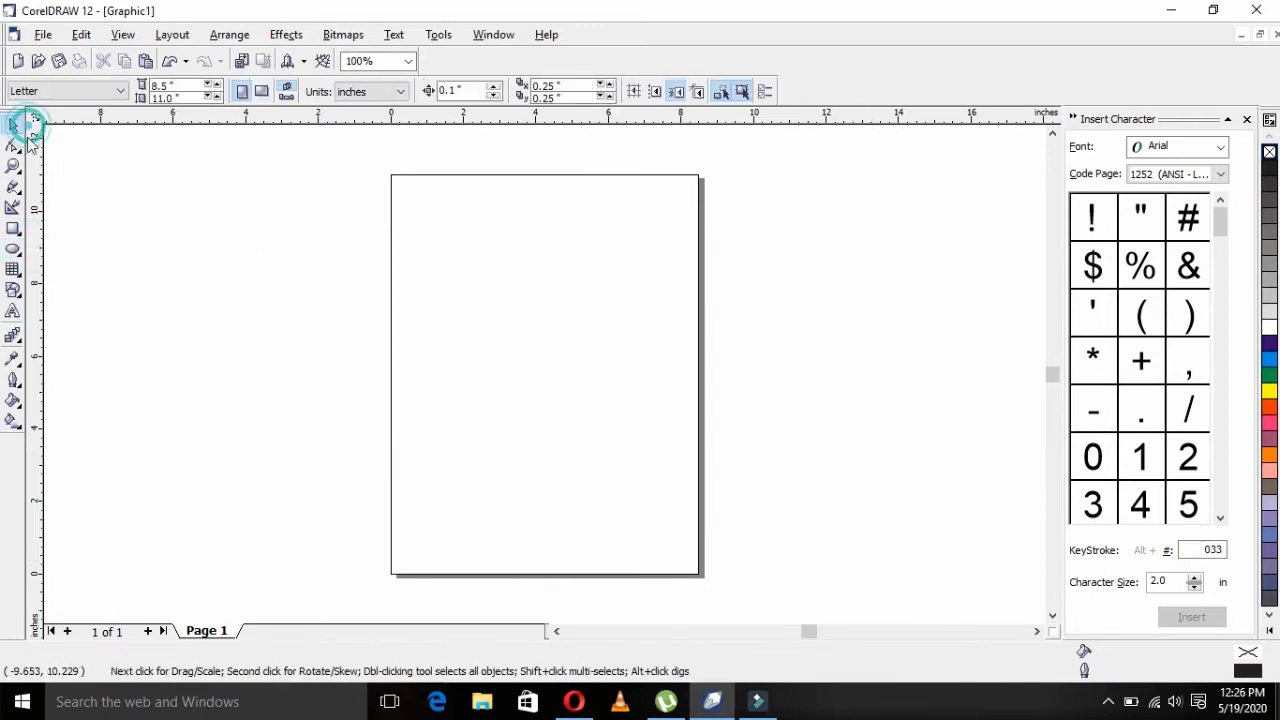
click(262, 91)
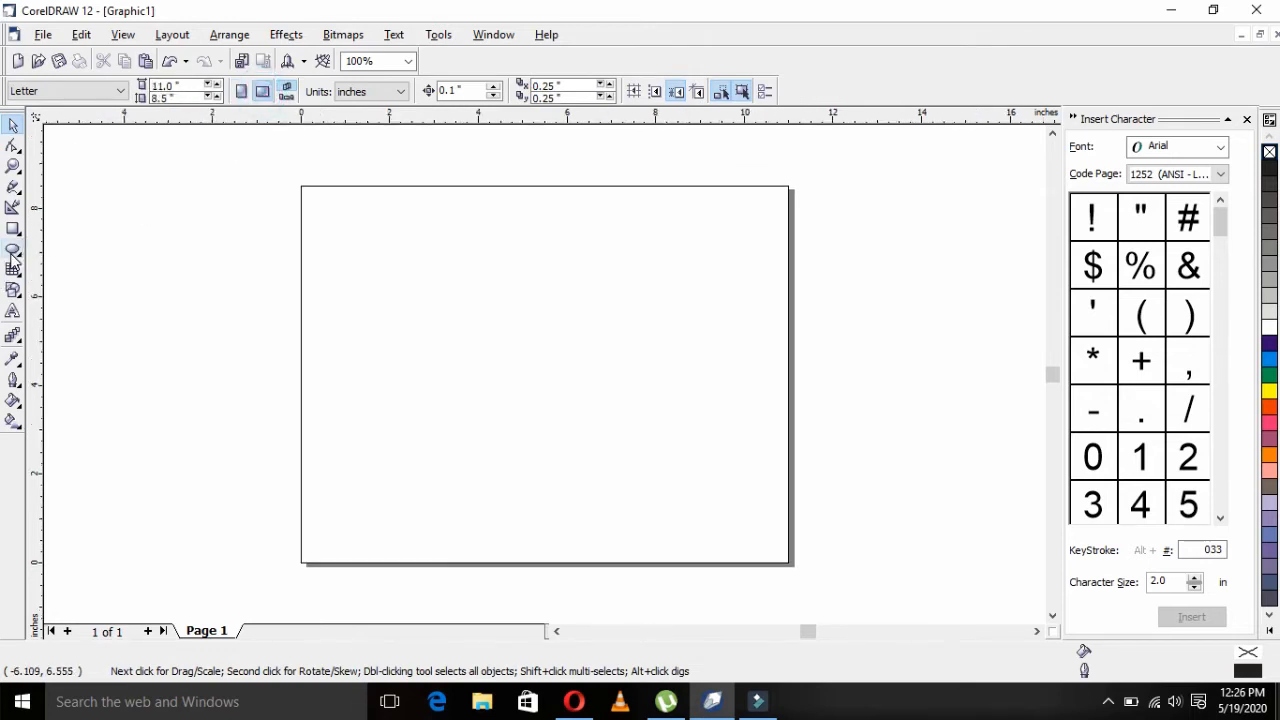
Draw a circle about 6.5 inches in diameter on the page and nudge it 0.2 inches right and 0.7 inches up.
click(13, 249)
drag(386, 260, 674, 471)
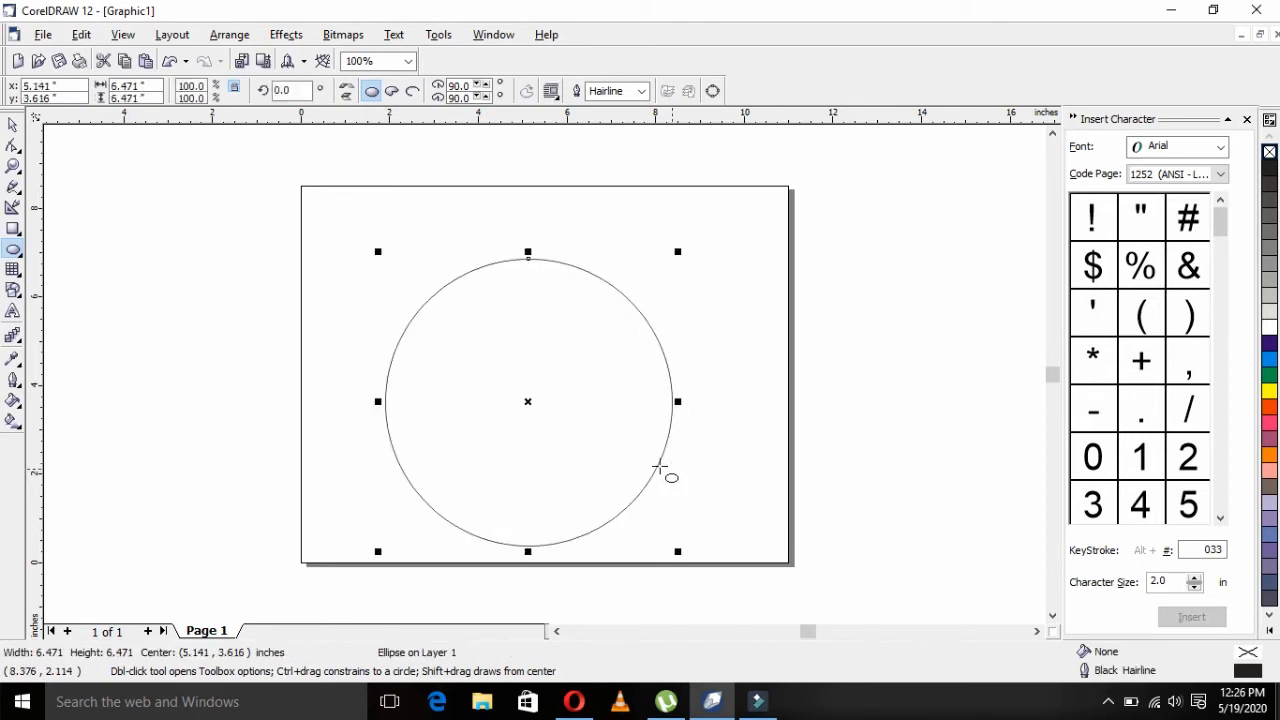
click(12, 125)
key(Right)
key(Right)
key(Up)
key(Up)
key(Up)
key(Up)
key(Up)
key(Up)
key(Up)
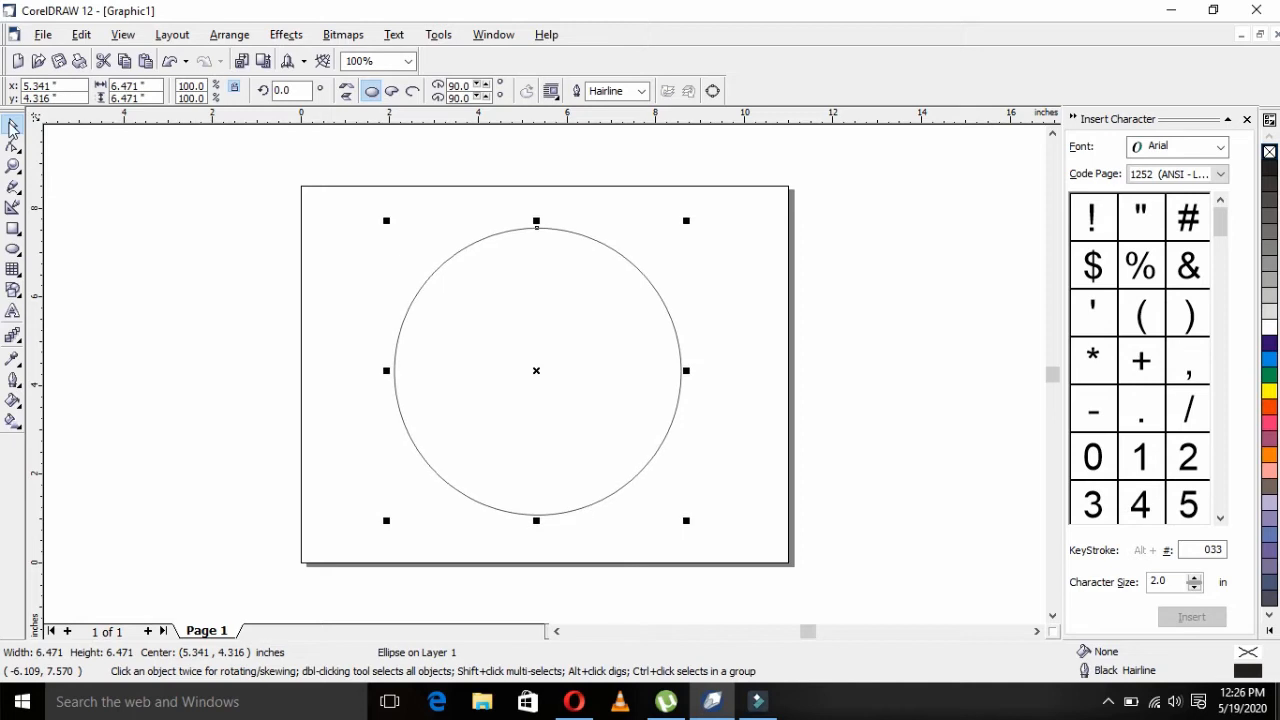
Add a line of artistic text beside the page reading "My NAME IS" followed by the person's full name.
click(13, 312)
click(118, 227)
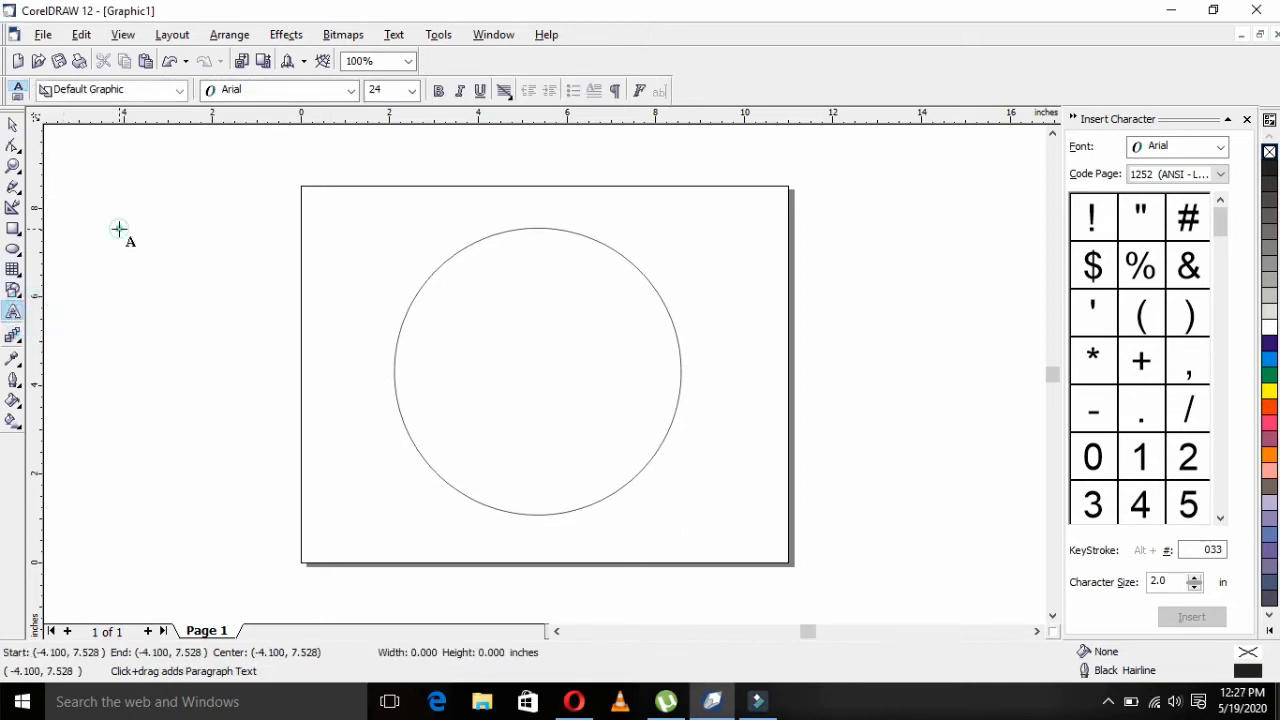
text(my na)
key(BackSpace)
key(BackSpace)
text(NAME IS TARI)
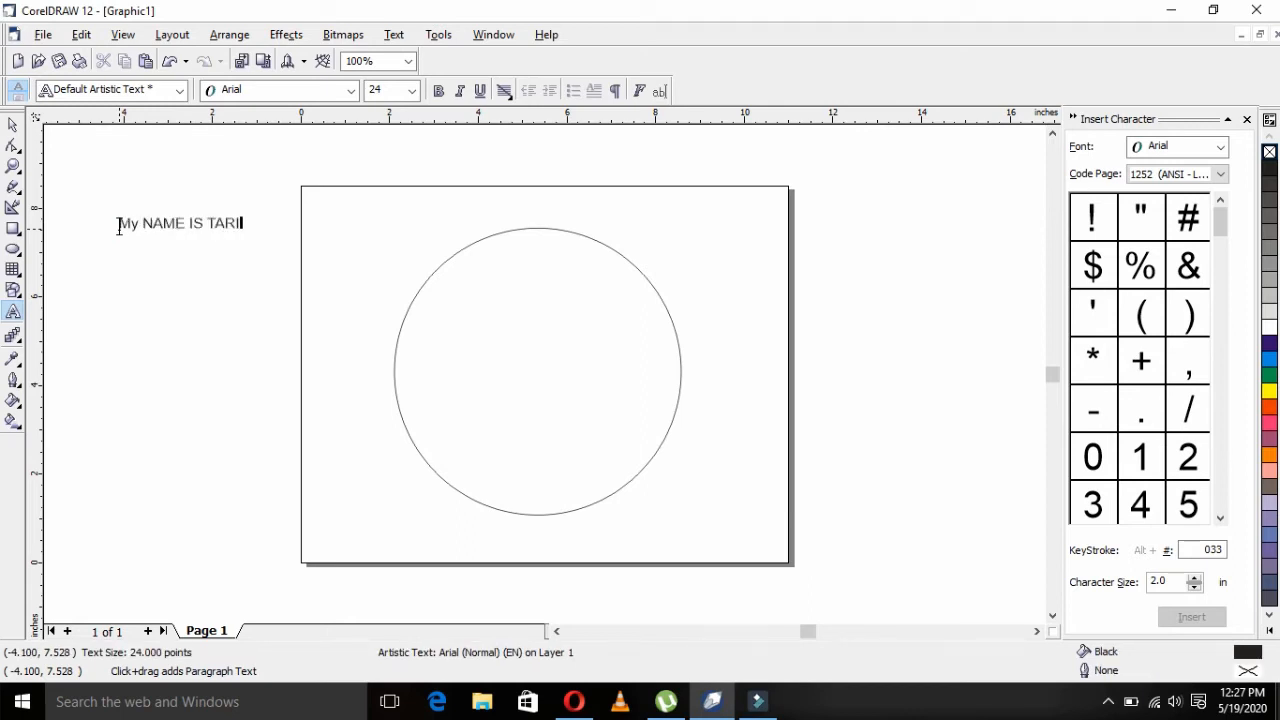
text(Q MEHMOOD)
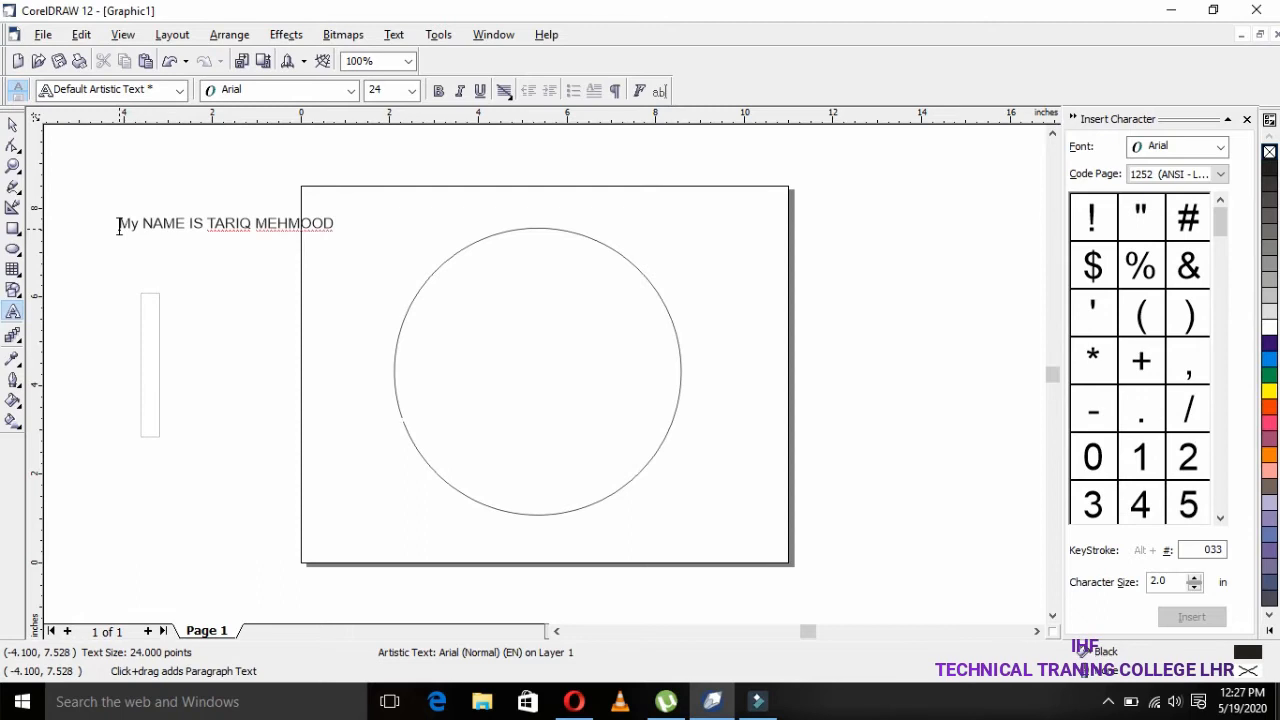
Replace the lowercase y in the text's first word with a capital Y and finish editing.
key(Left)
key(Left)
key(Left)
key(Left)
key(Left)
key(Left)
key(Left)
key(Left)
key(Left)
key(Left)
key(Left)
key(Left)
key(Left)
key(Left)
key(Left)
key(Left)
key(Left)
key(Left)
key(shift+Left)
text(Y)
click(13, 124)
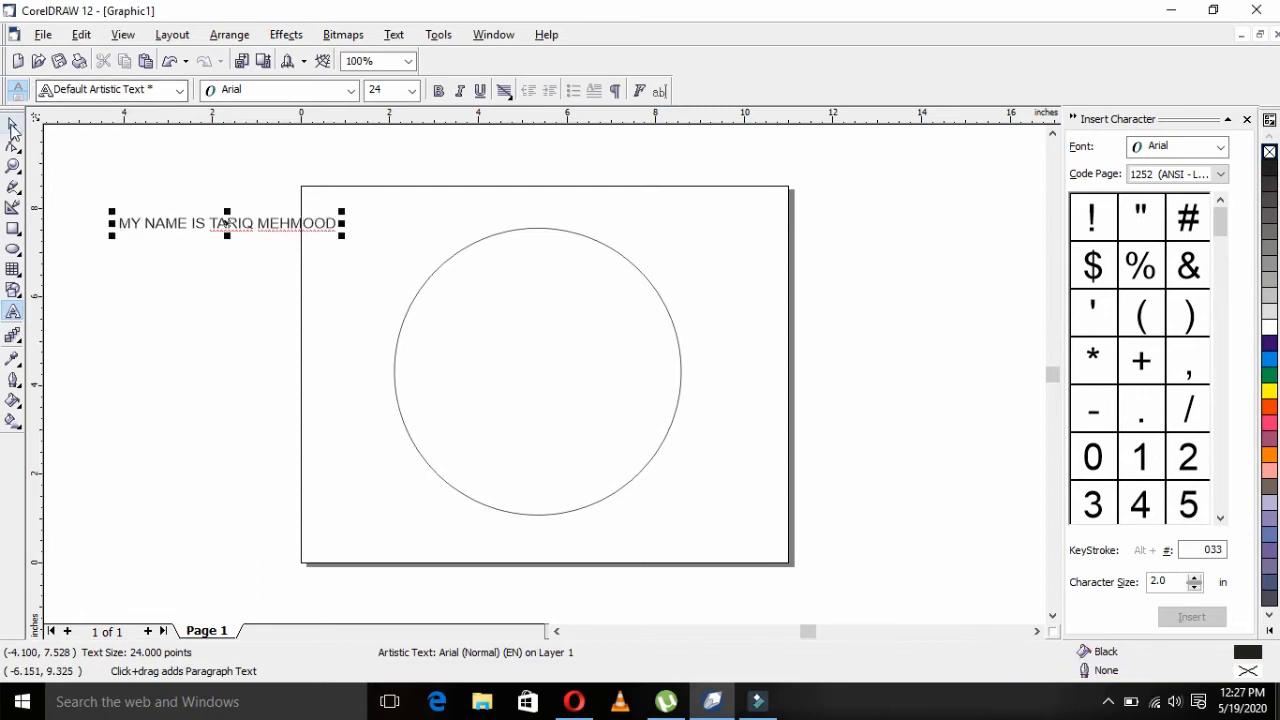
click(165, 372)
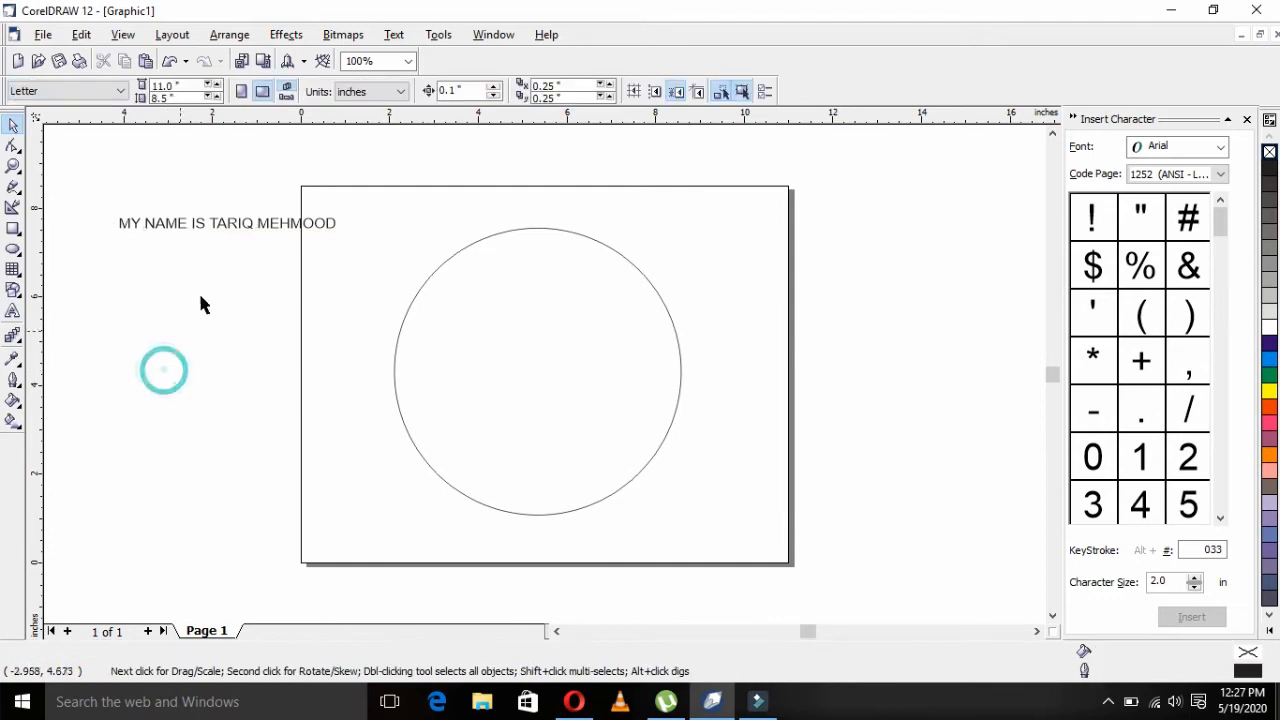
Select the text line together with the circle and fit the text to the circle's path.
click(230, 227)
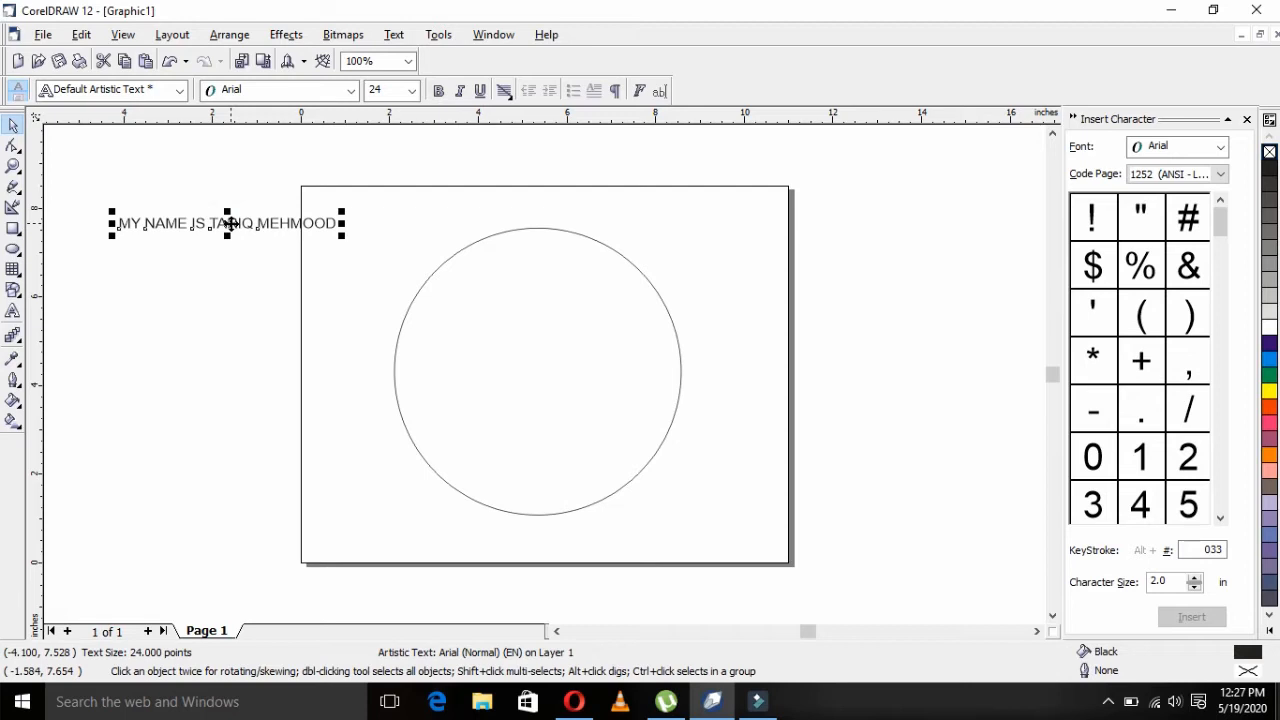
shift+click(517, 393)
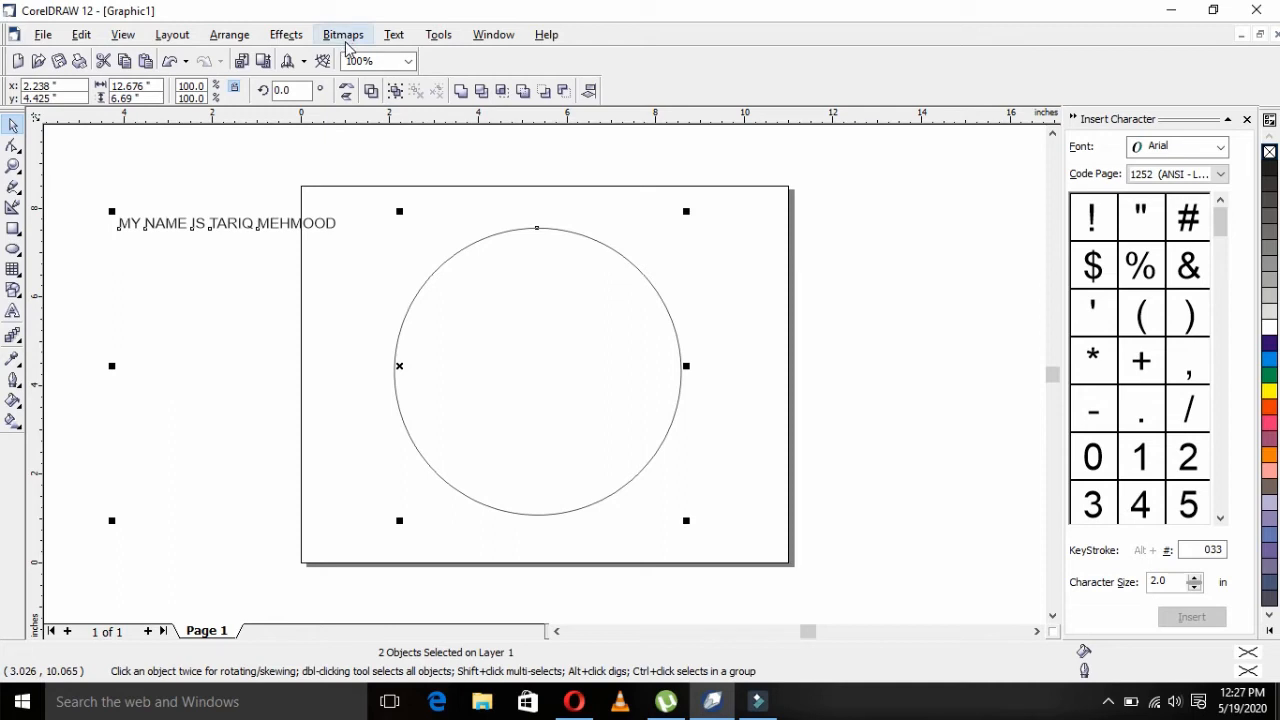
click(394, 36)
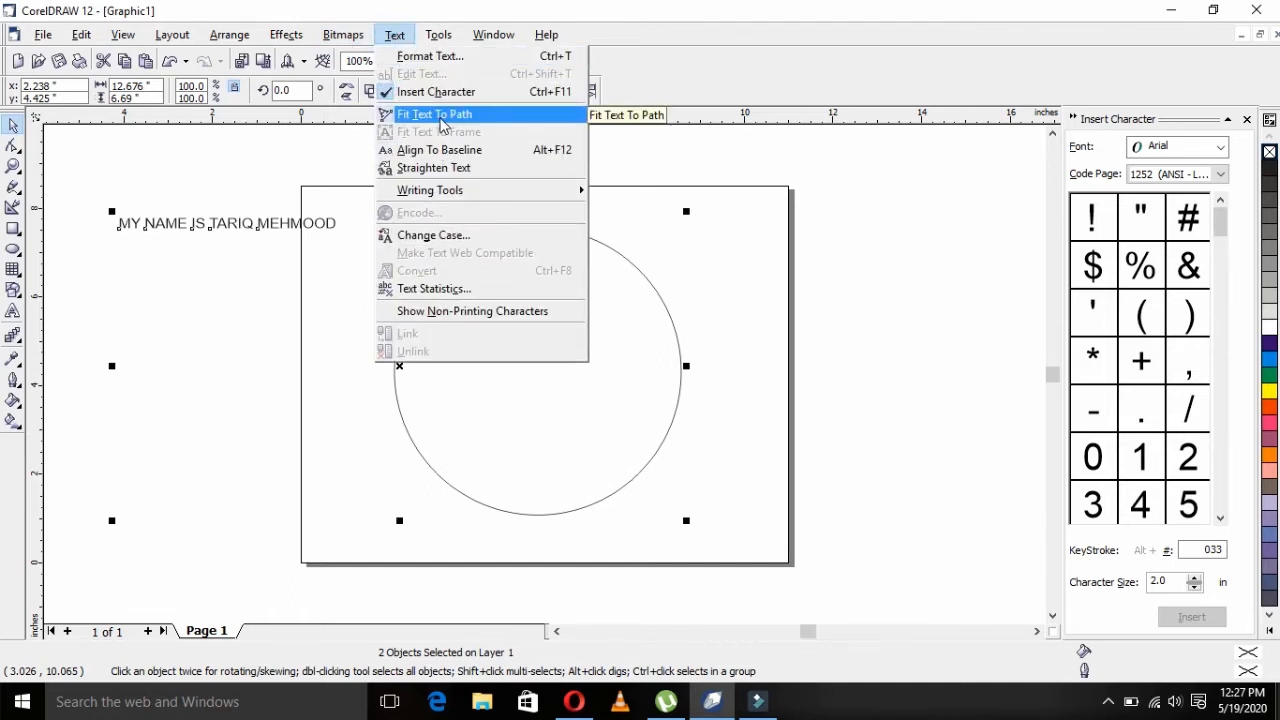
click(441, 116)
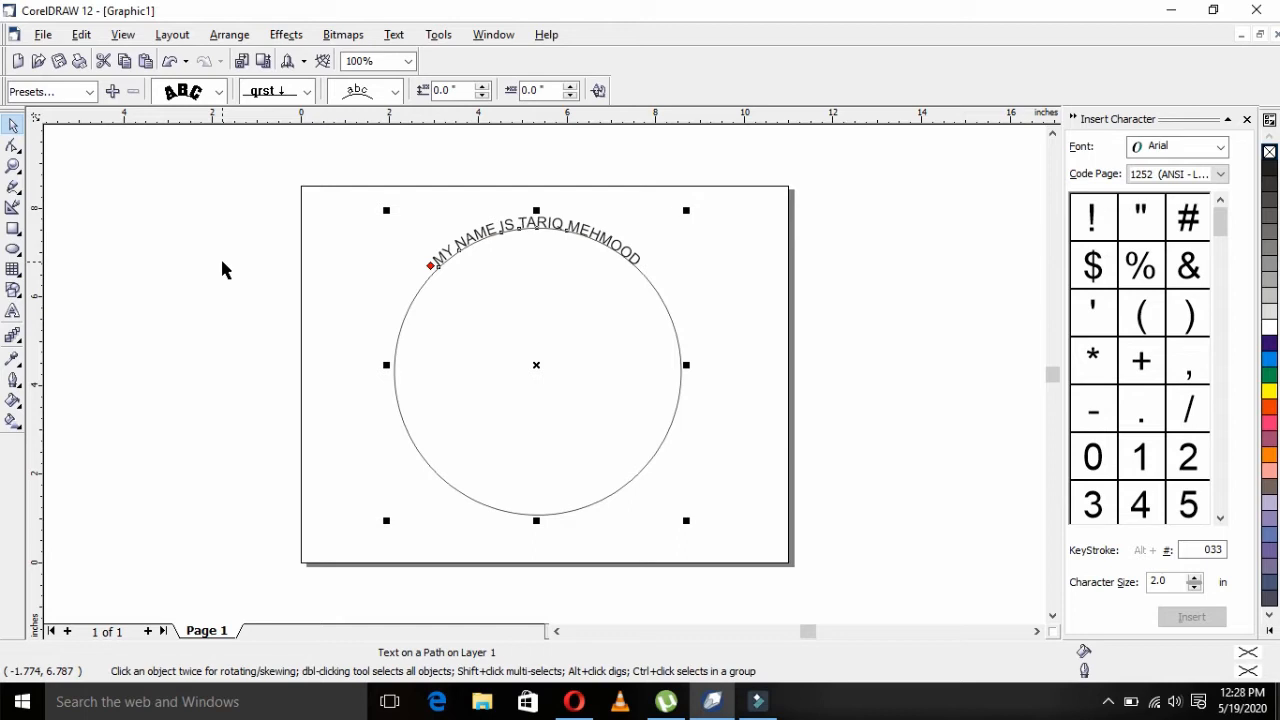
Set the fitted text to hang below the circle's path line, and raise its distance from the path to 0.25 inches.
click(307, 93)
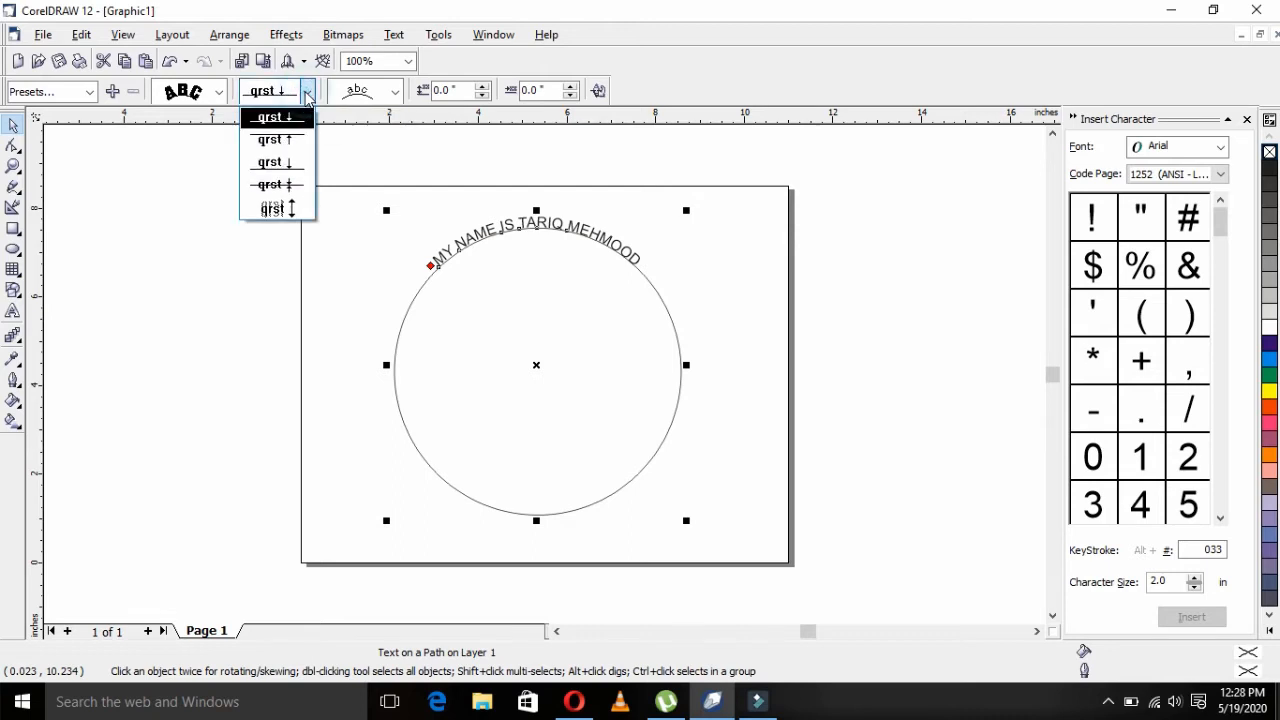
click(286, 141)
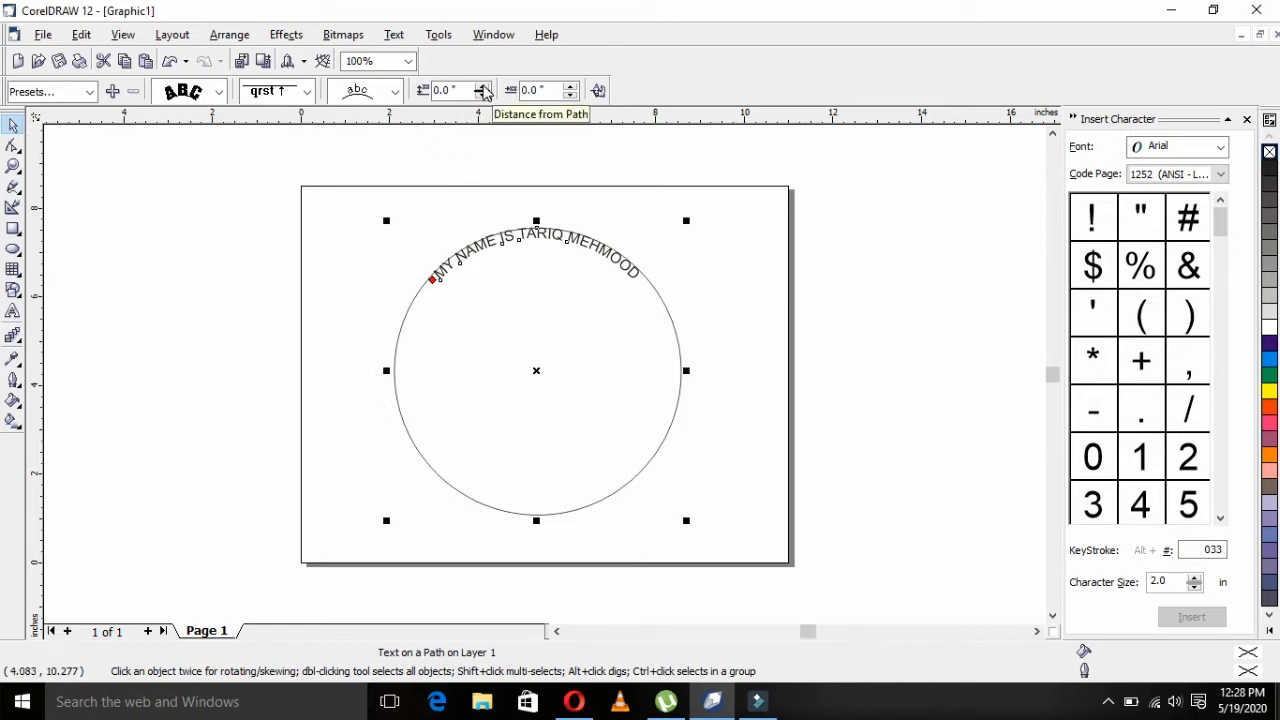
click(482, 88)
click(482, 88)
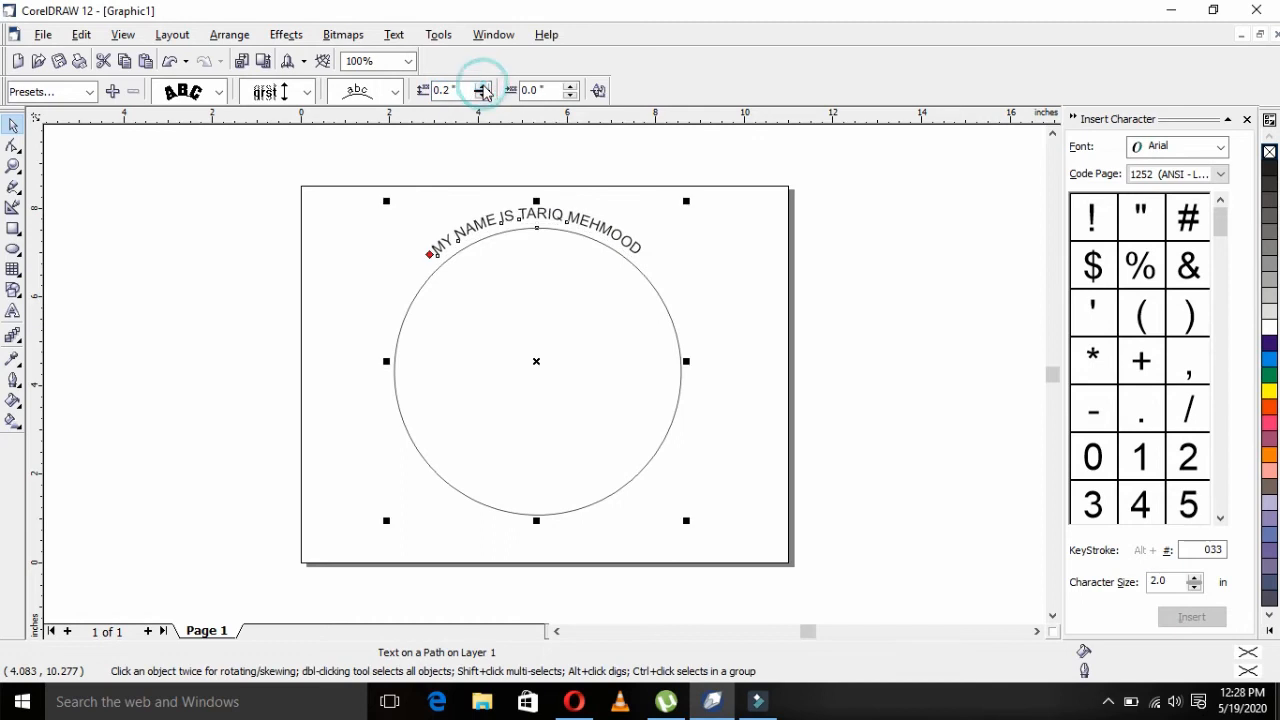
click(482, 88)
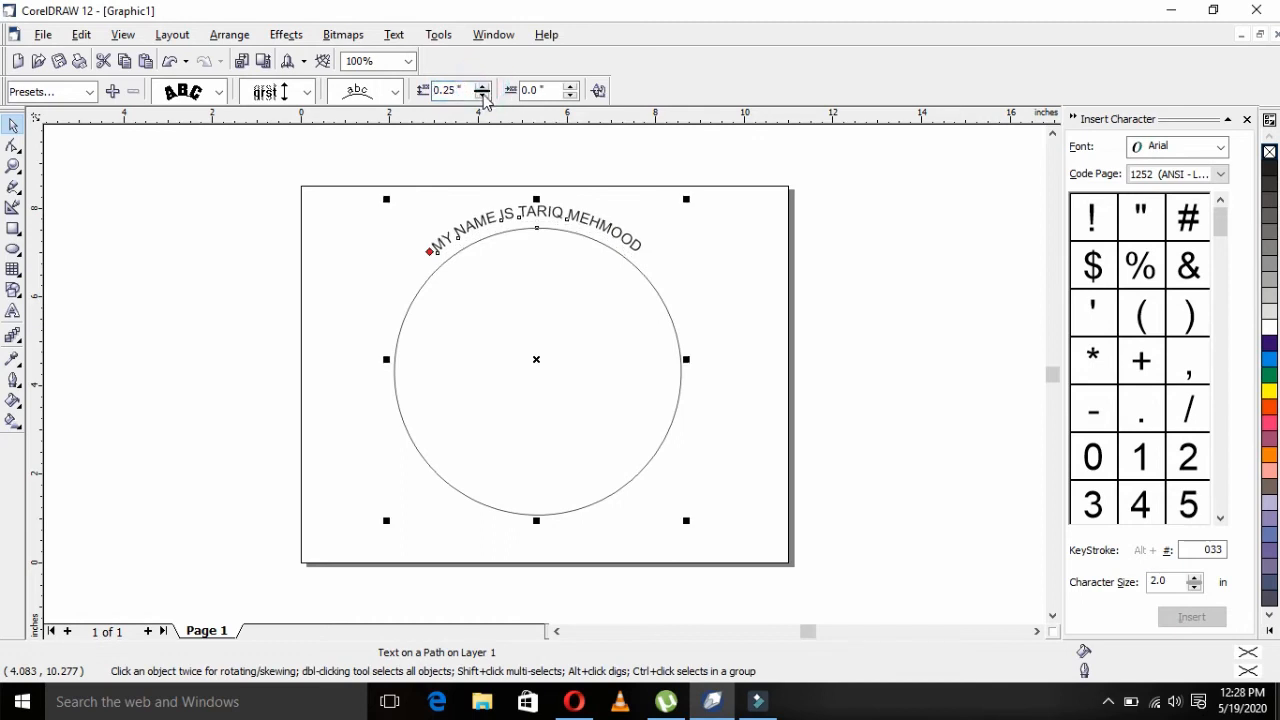
Lower the text's distance from the path to -0.45 inches so it sits inside the circle.
click(482, 95)
click(482, 95)
click(482, 95)
click(482, 95)
click(482, 95)
click(482, 95)
click(482, 95)
click(482, 95)
click(482, 95)
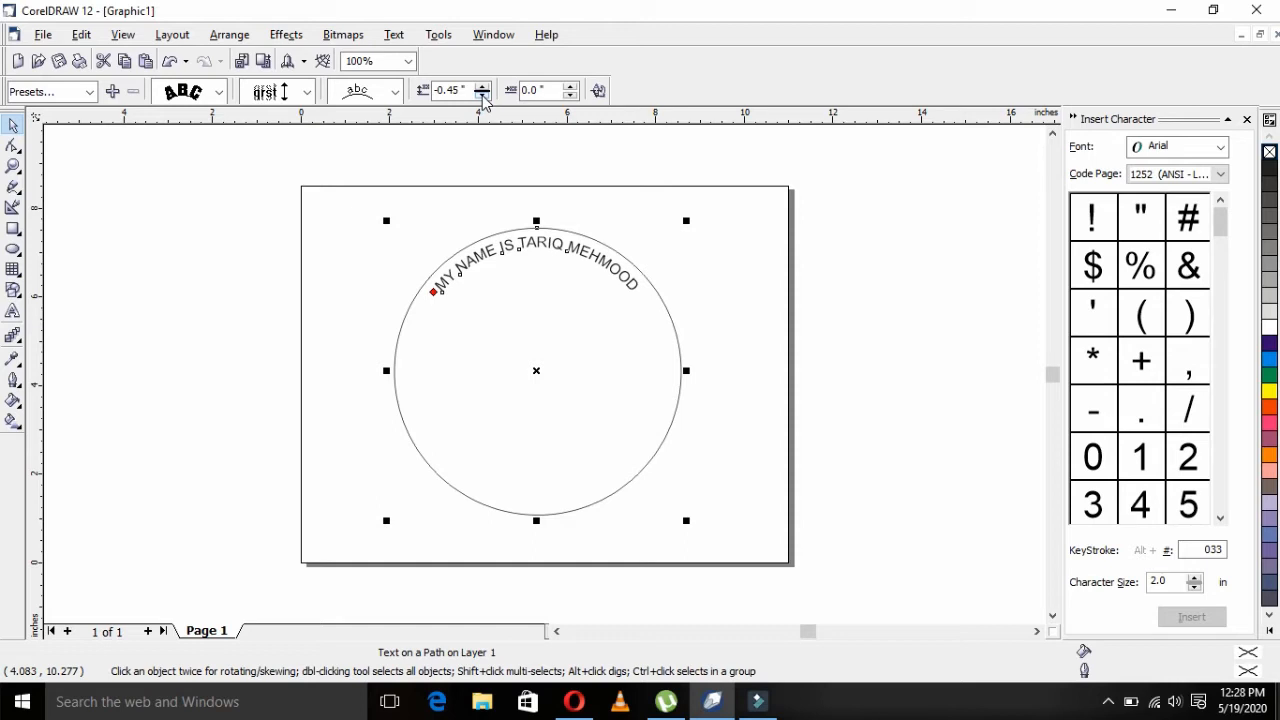
Try placing the fitted text on the right side of the circle and on the bottom of the circle.
click(396, 91)
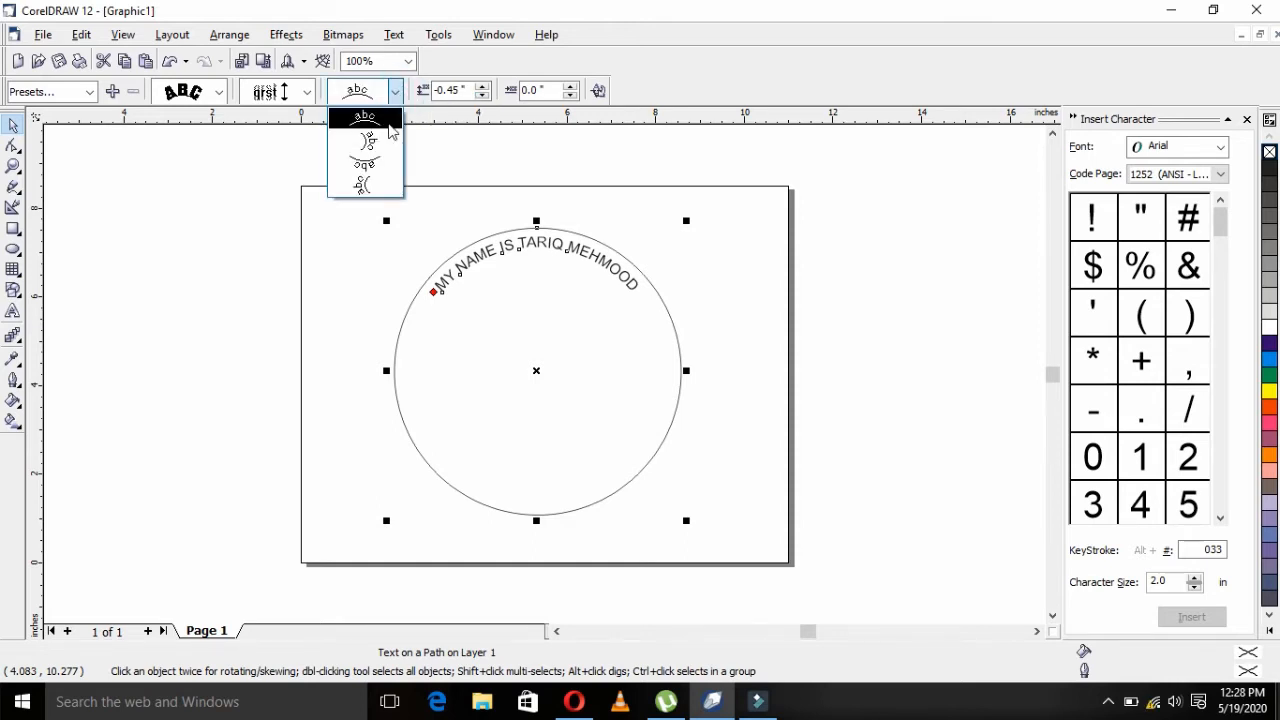
click(383, 145)
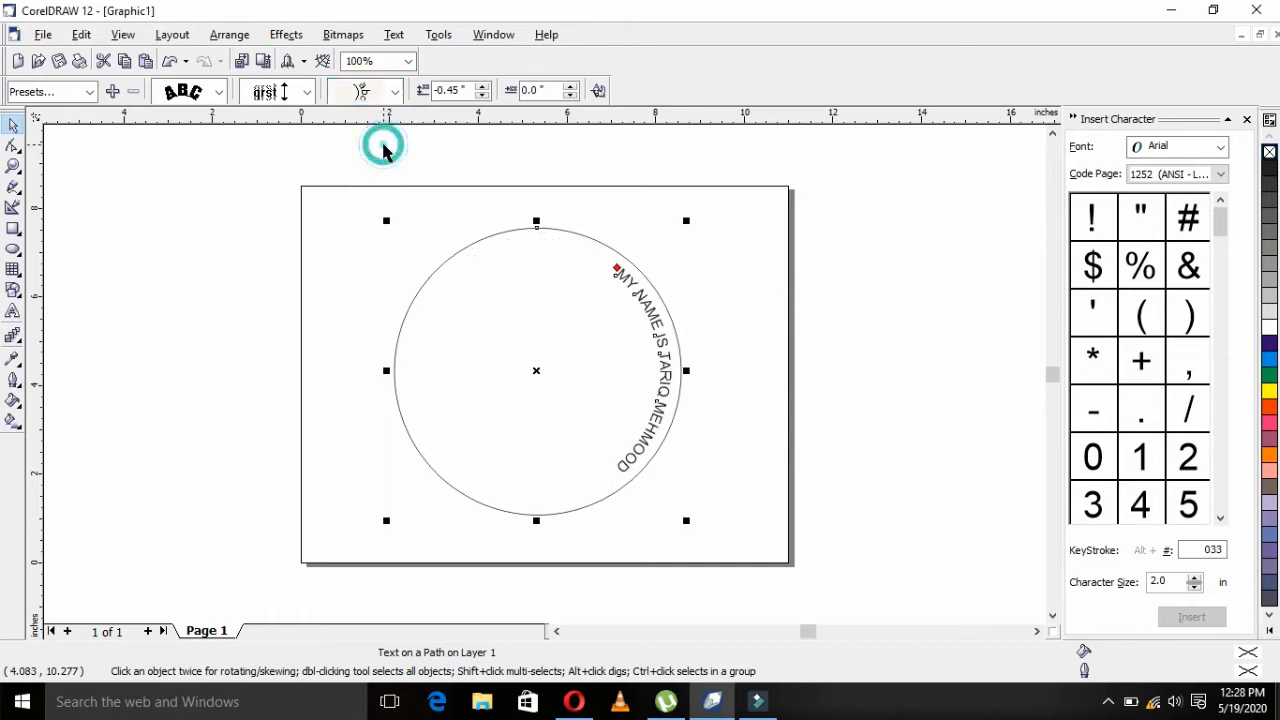
click(396, 91)
click(388, 163)
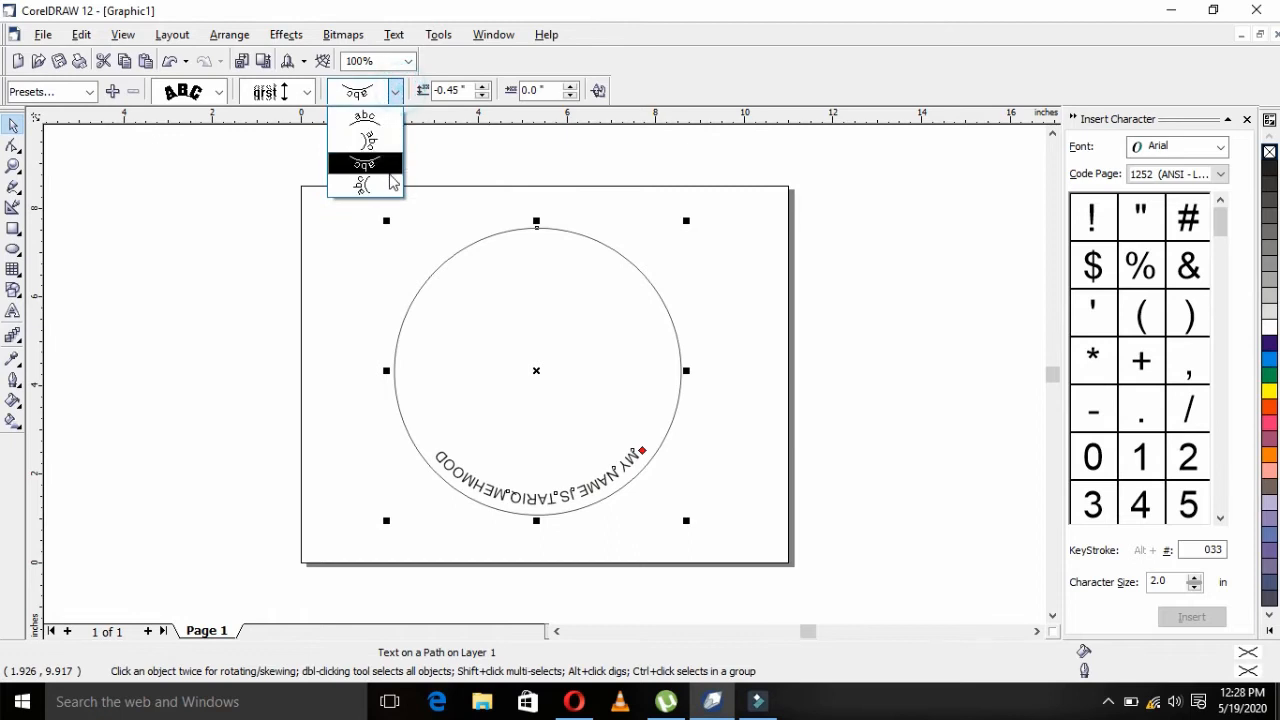
click(391, 171)
scroll(398, 135, up, 1)
scroll(401, 131, up, 1)
drag(391, 366, 436, 368)
key(F4)
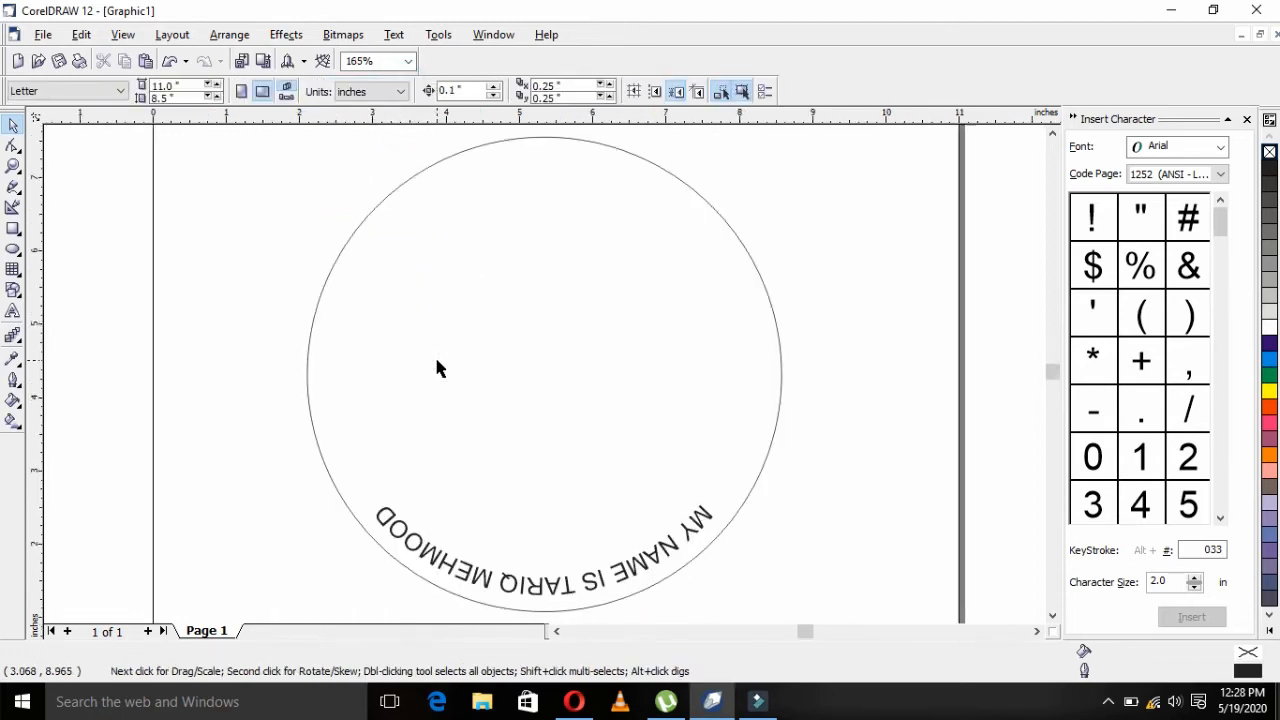
Try placing the fitted text along the circle's left side, and return it to the top of the circle.
click(461, 291)
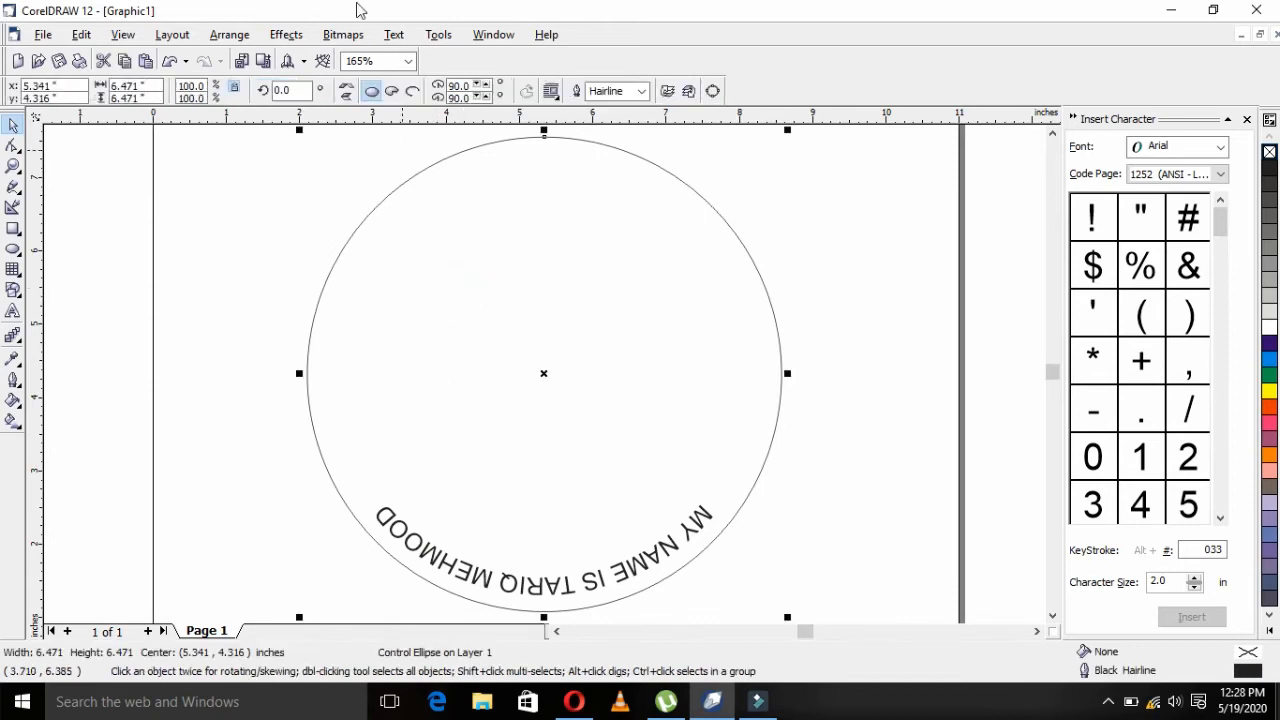
click(486, 582)
click(396, 97)
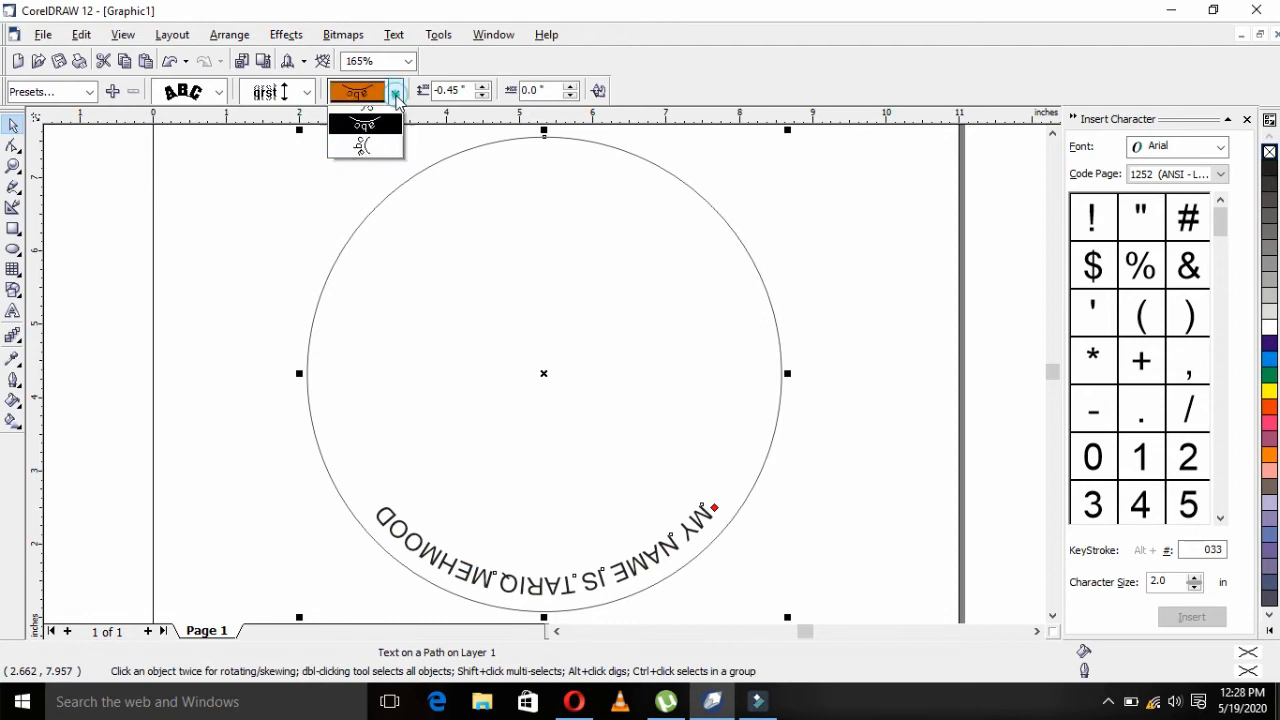
click(383, 186)
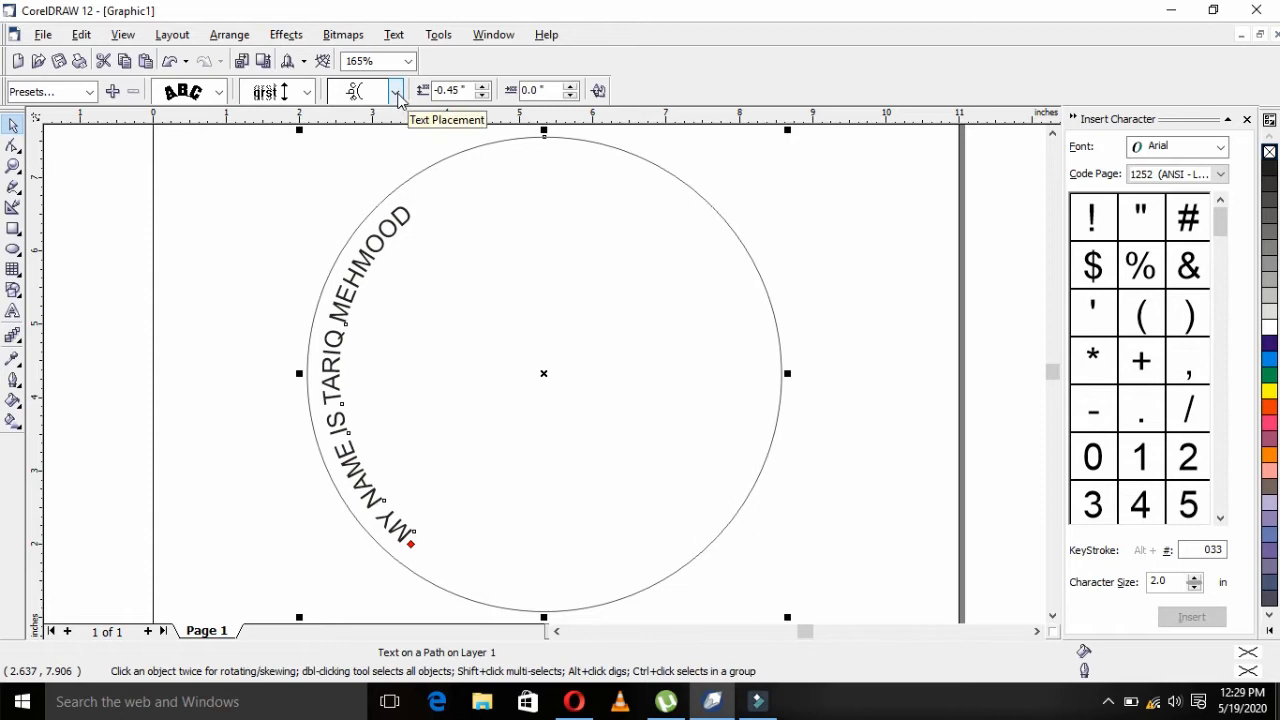
click(396, 91)
click(389, 132)
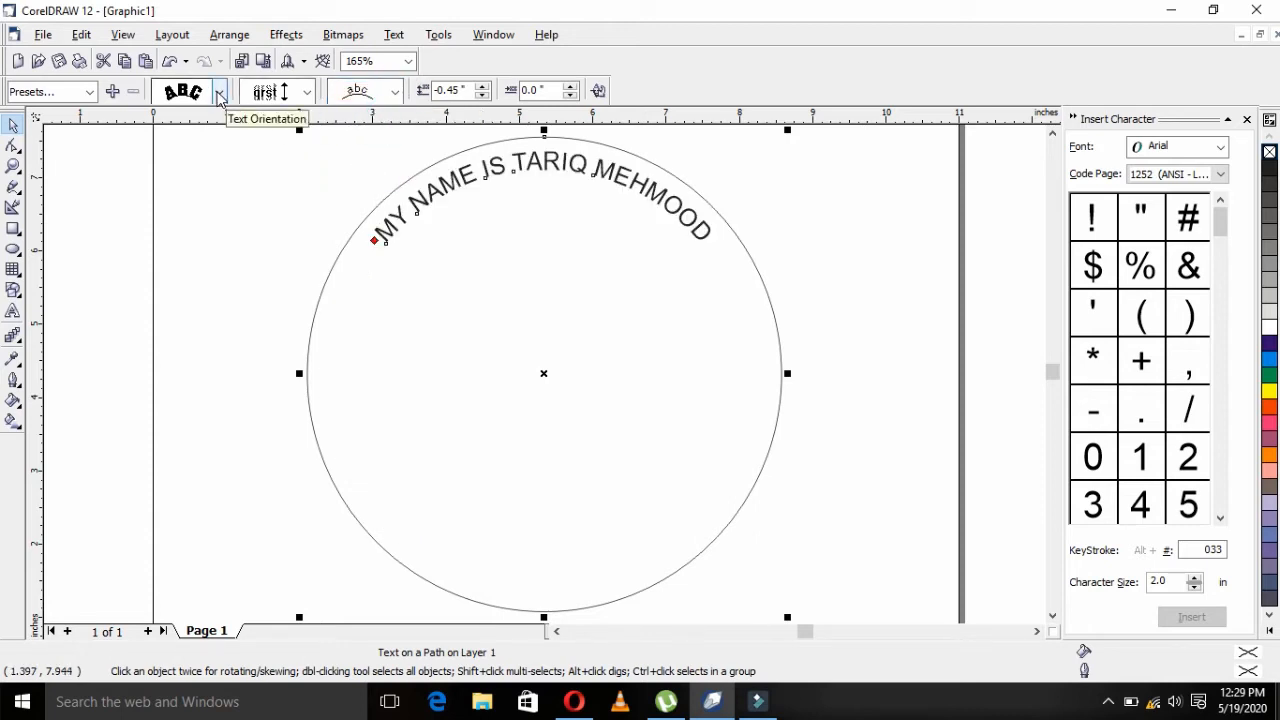
Change the text orientation to the second, skewed style and set its distance from the path to 0.0 inches.
click(219, 92)
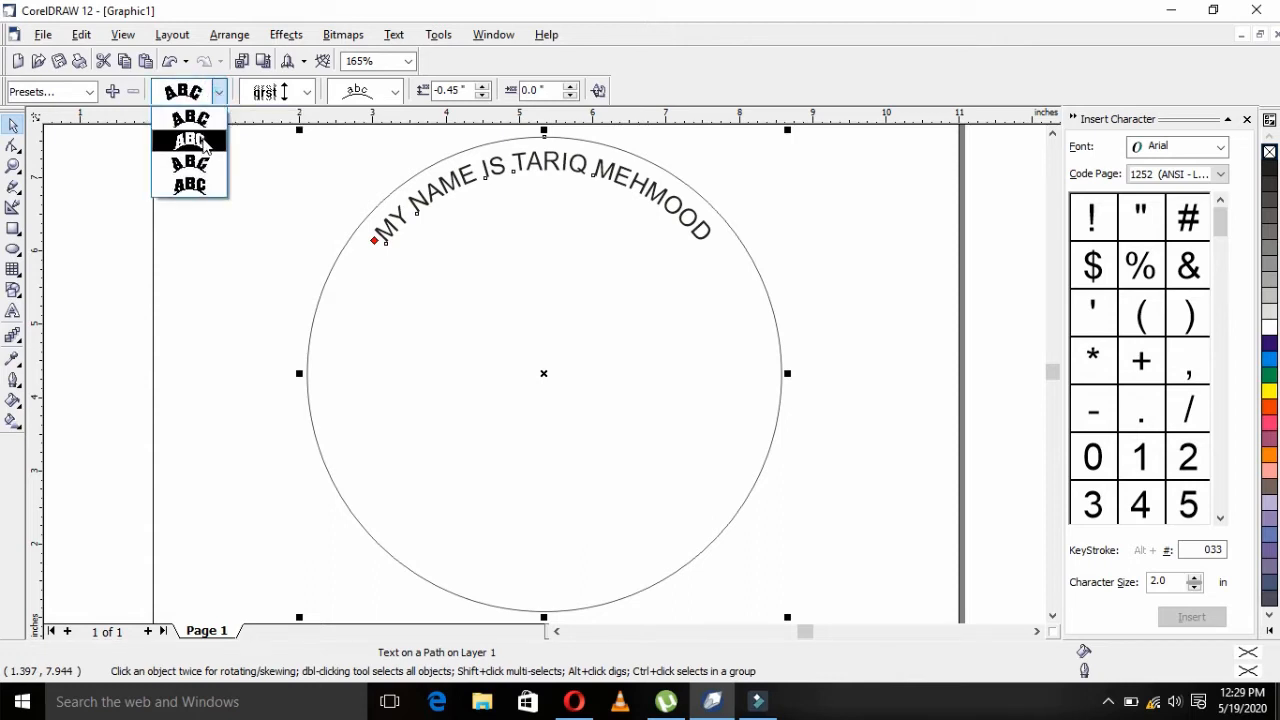
click(203, 142)
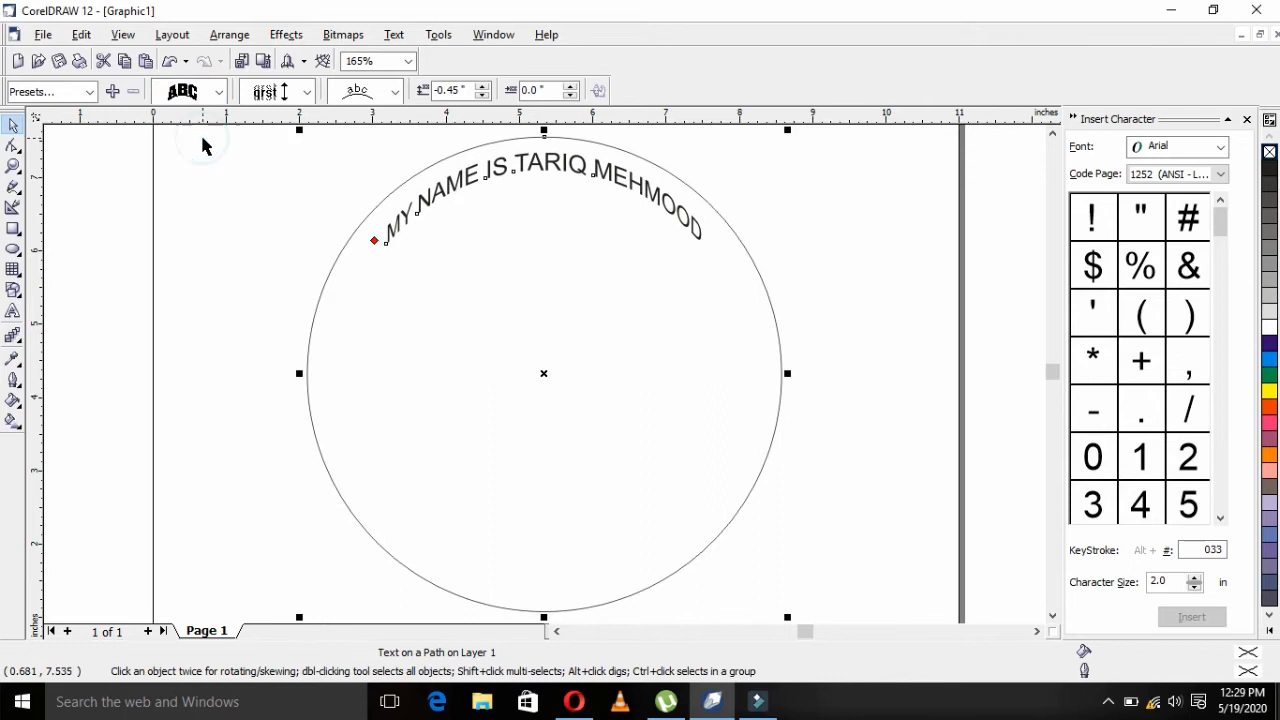
click(1052, 133)
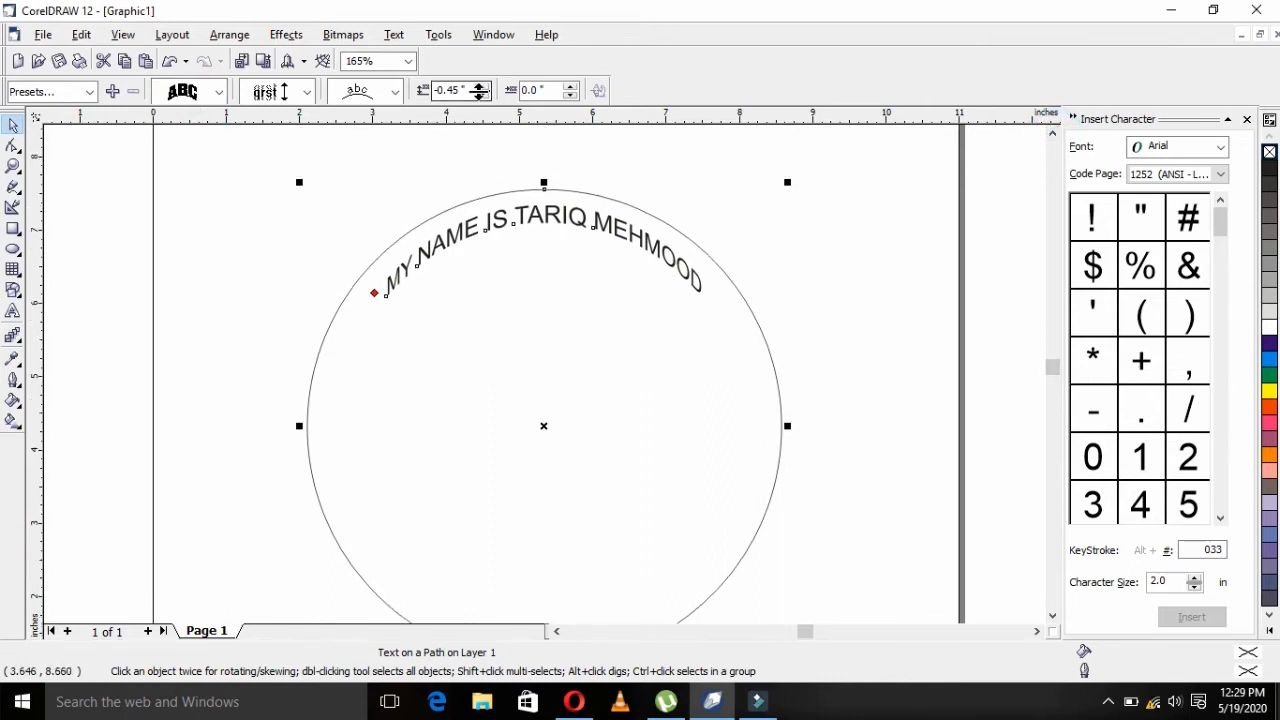
click(482, 86)
click(481, 86)
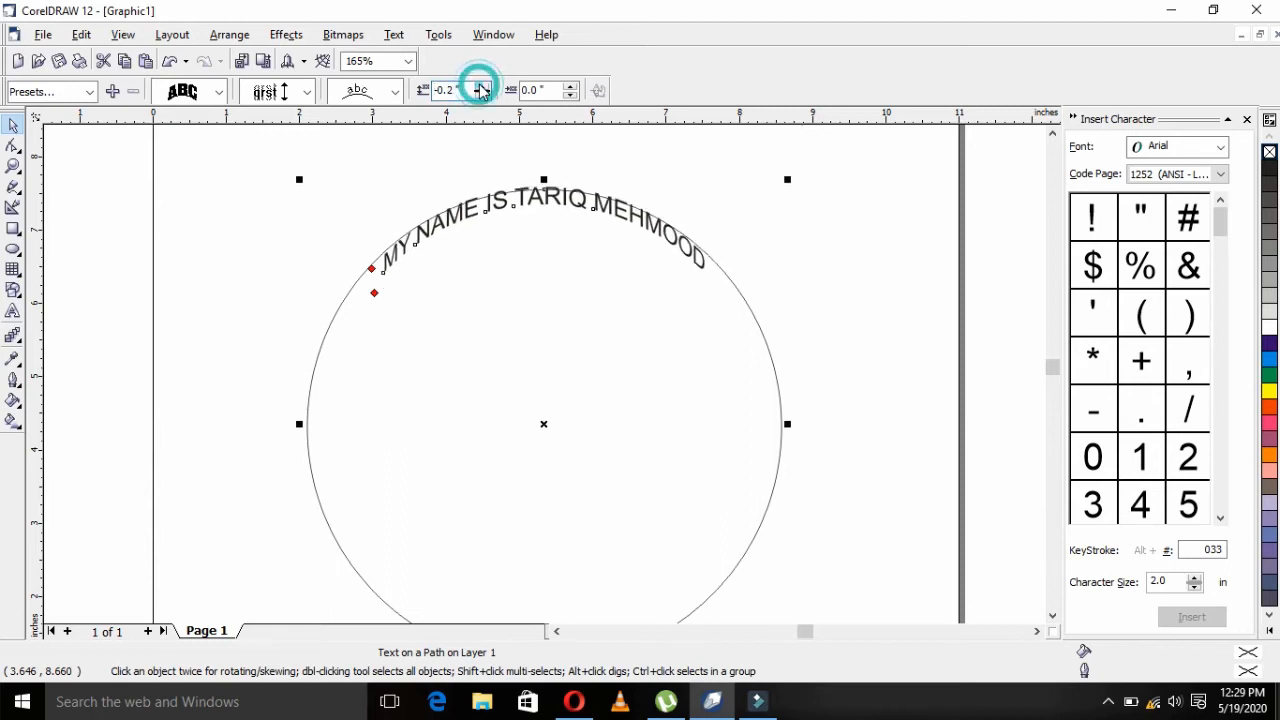
click(481, 86)
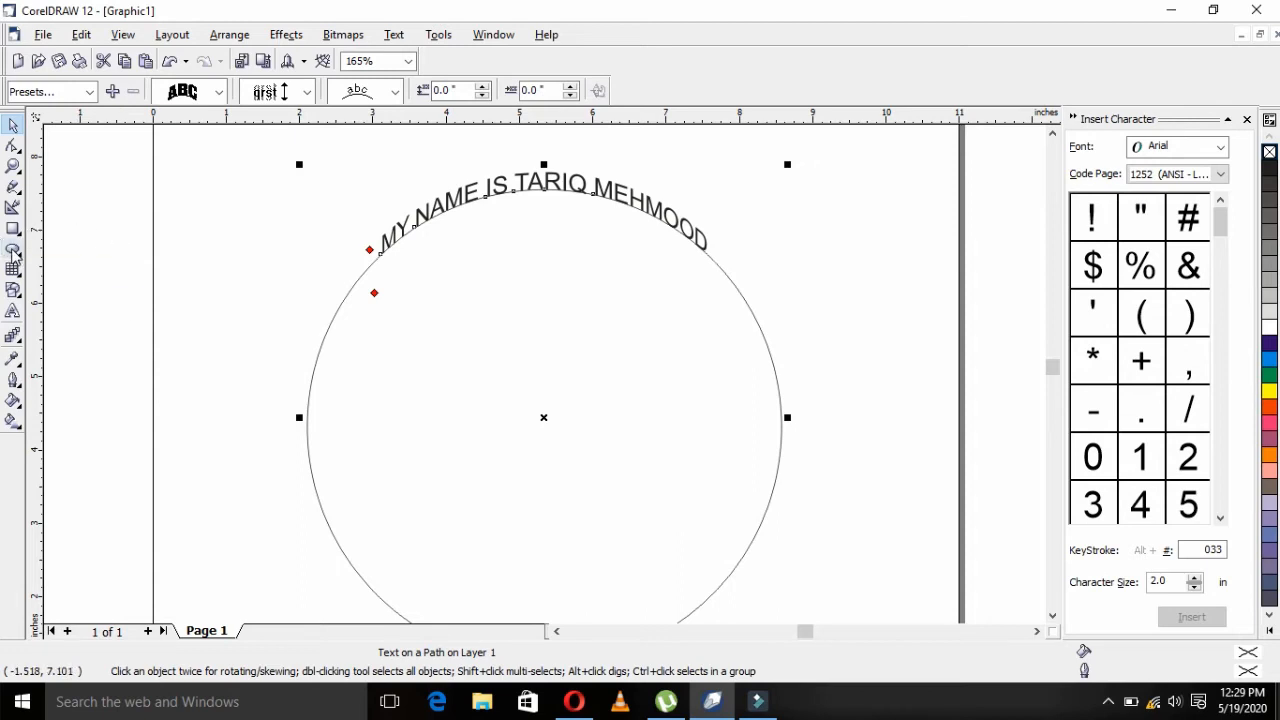
Add a concentric copy of the circle about 6.95 inches in diameter around the text, and delete that copy.
click(149, 210)
click(520, 343)
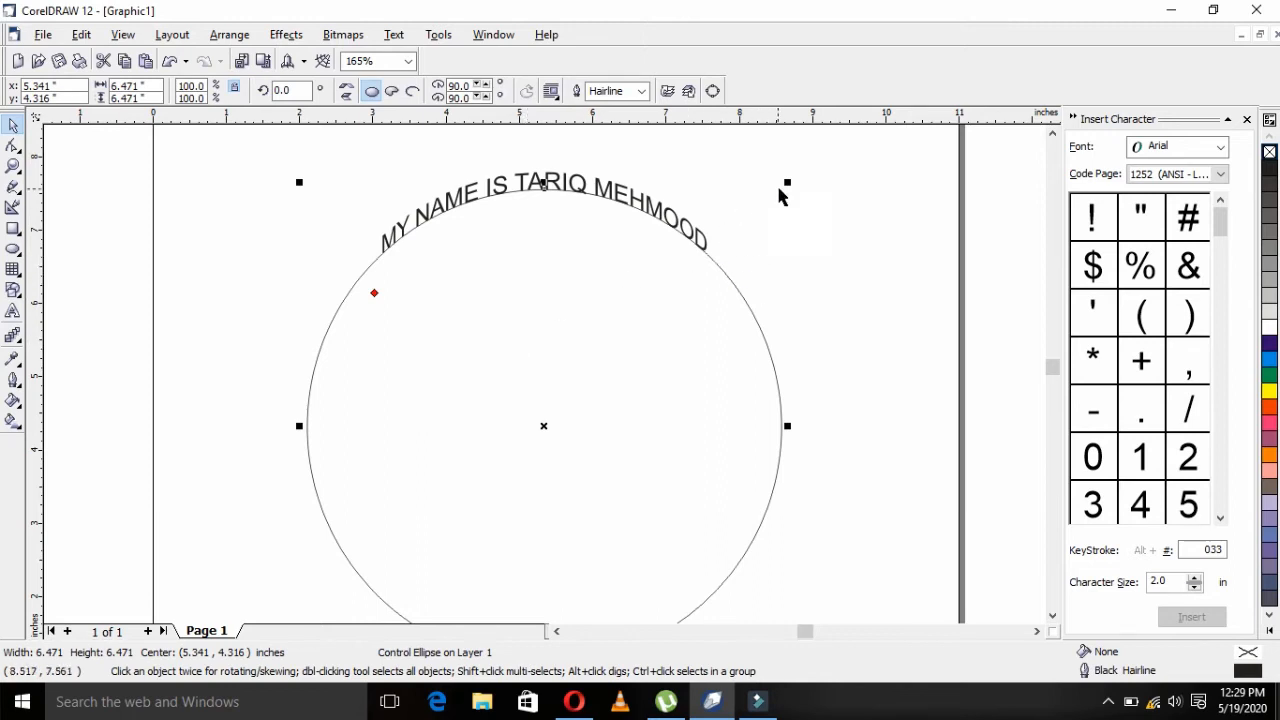
drag(788, 184, 808, 171)
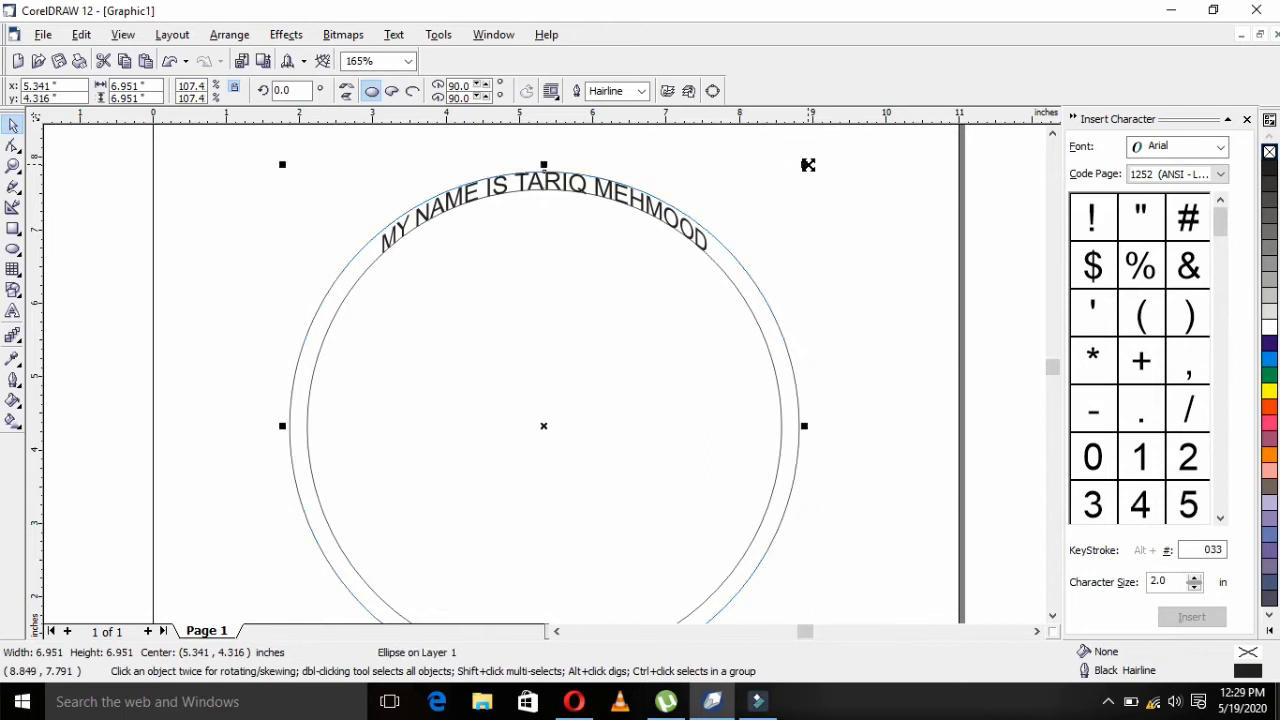
click(808, 270)
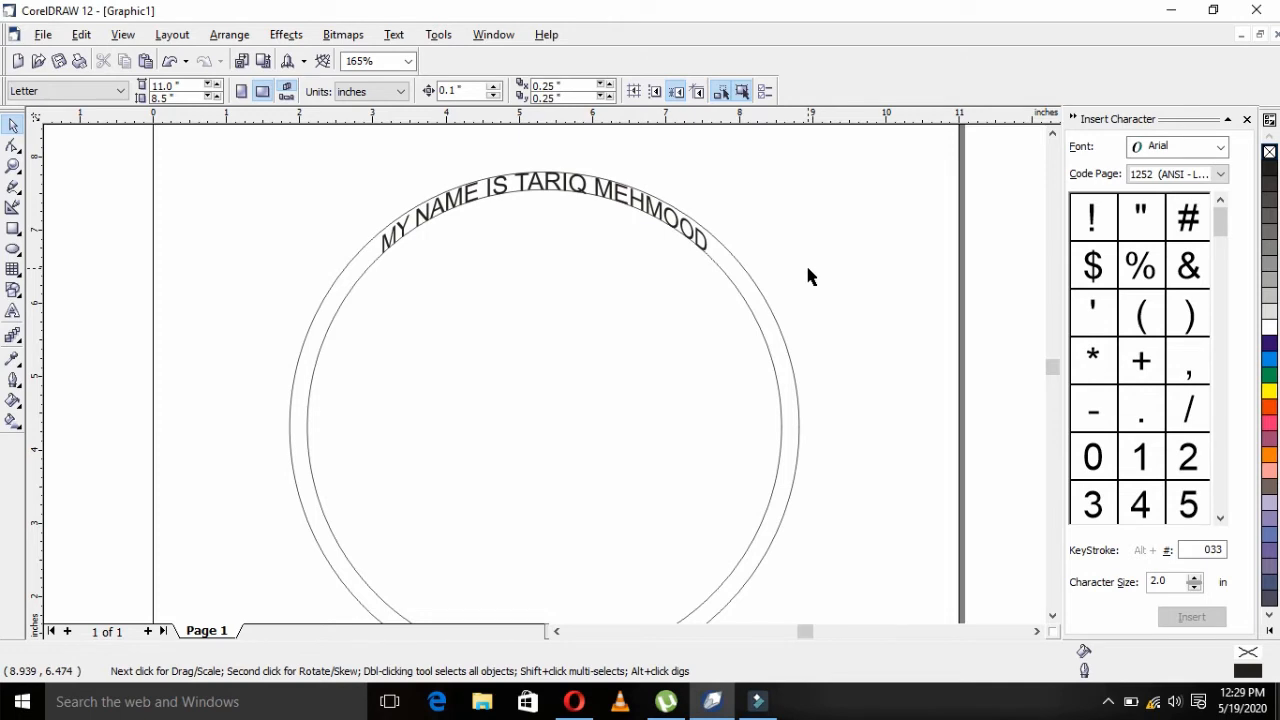
click(786, 346)
key(Delete)
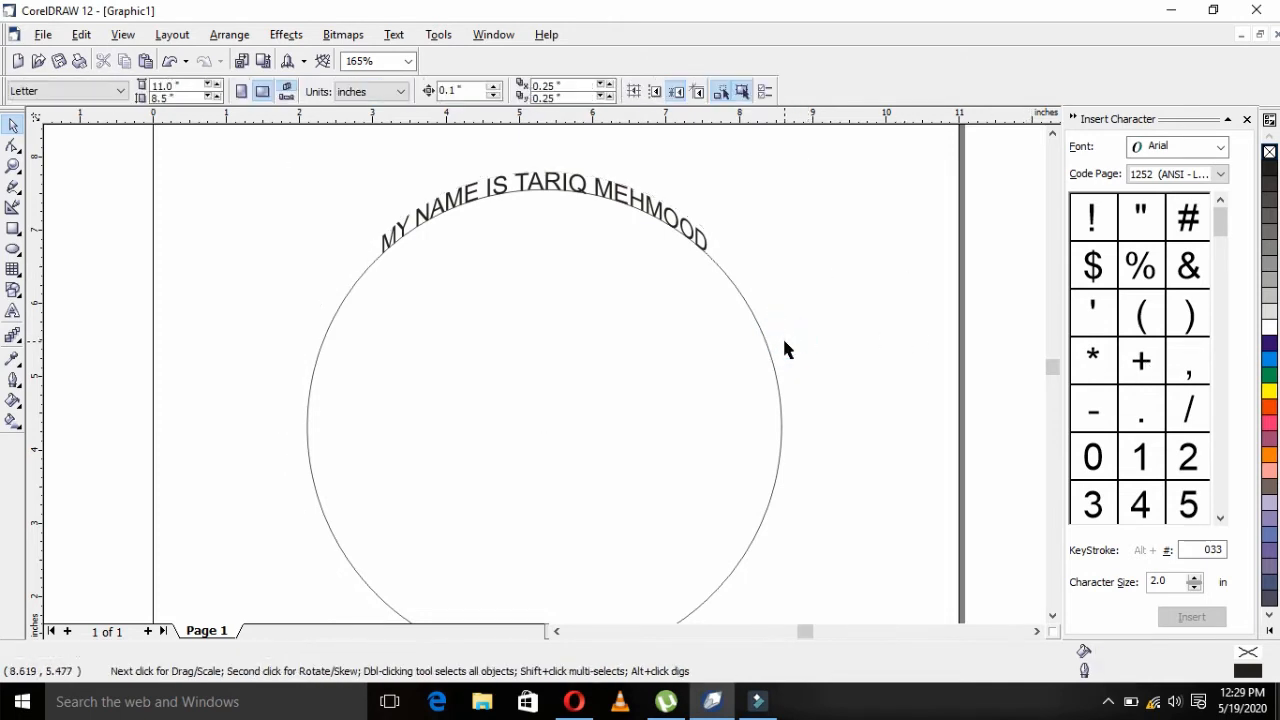
Select the fitted text and place it along the bottom of the circle.
click(682, 287)
click(829, 257)
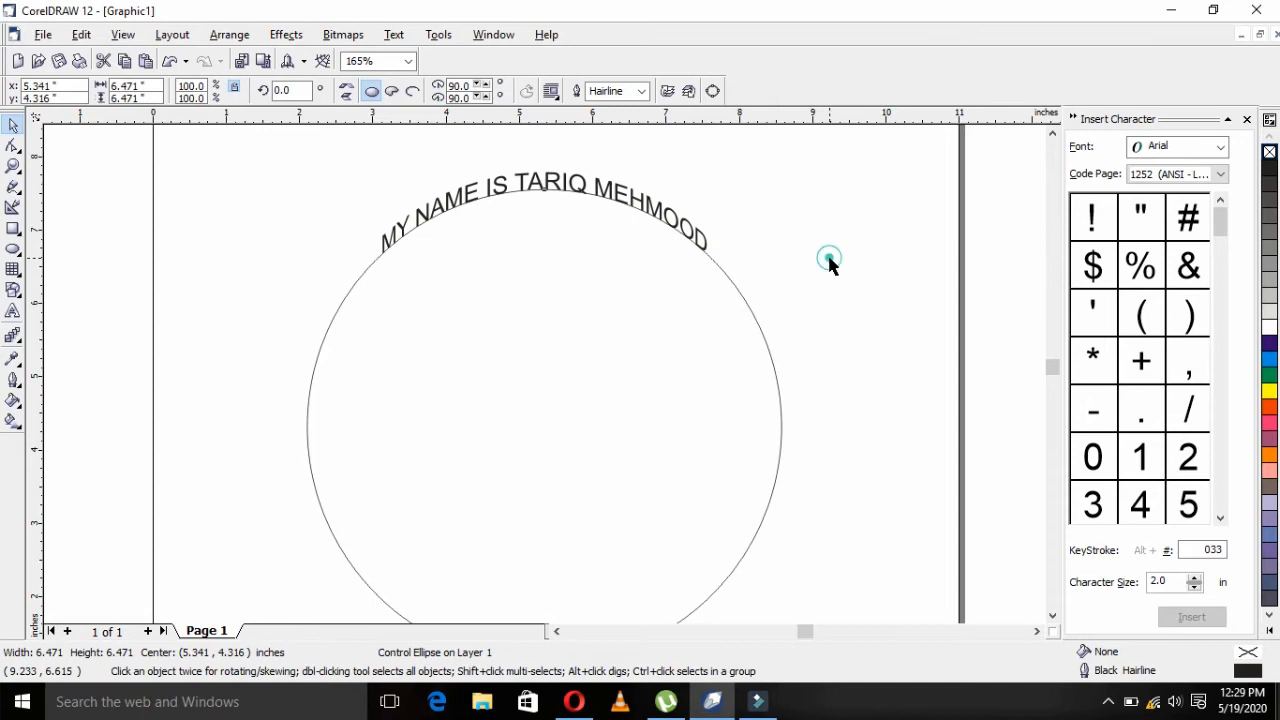
click(620, 203)
key(shift+F2)
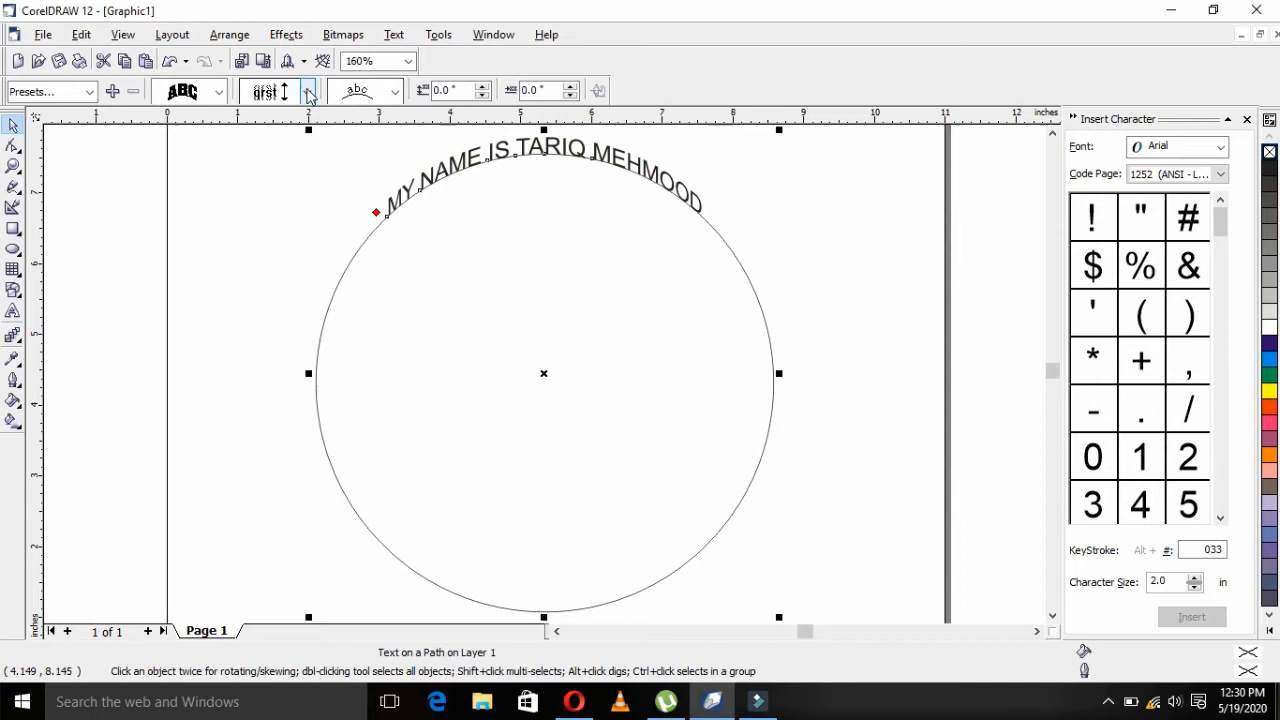
click(309, 92)
click(308, 91)
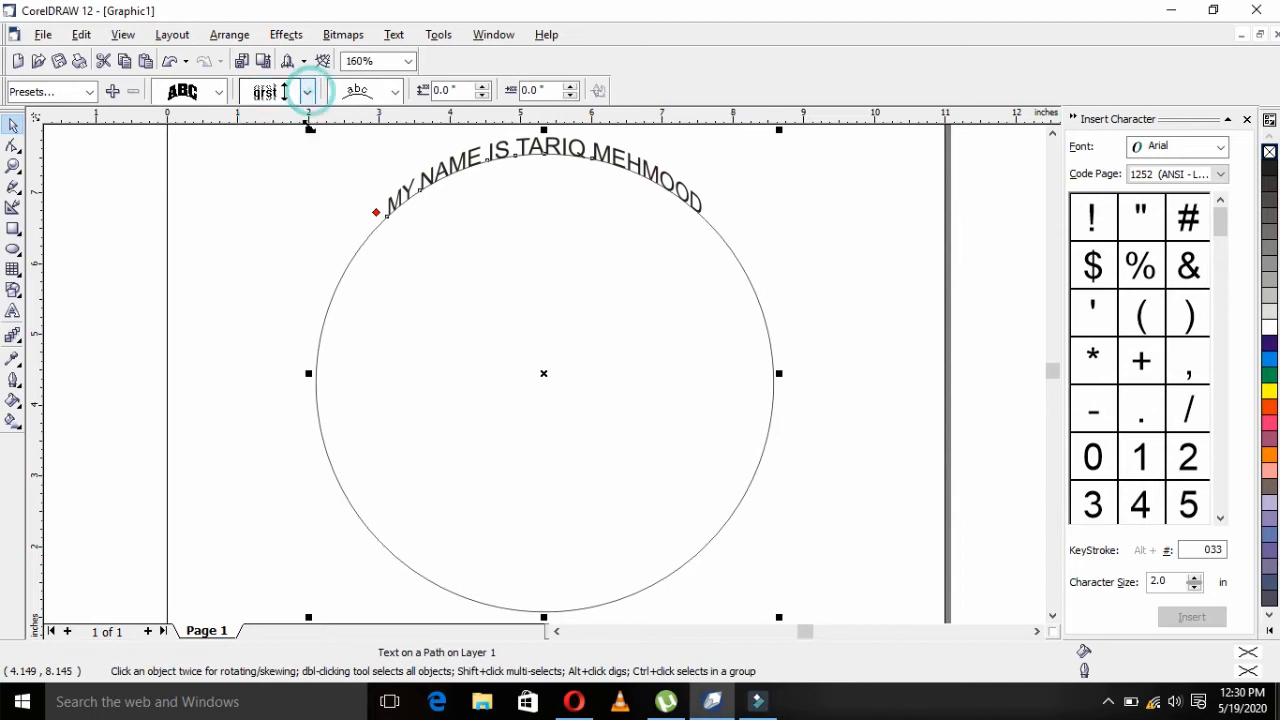
click(466, 158)
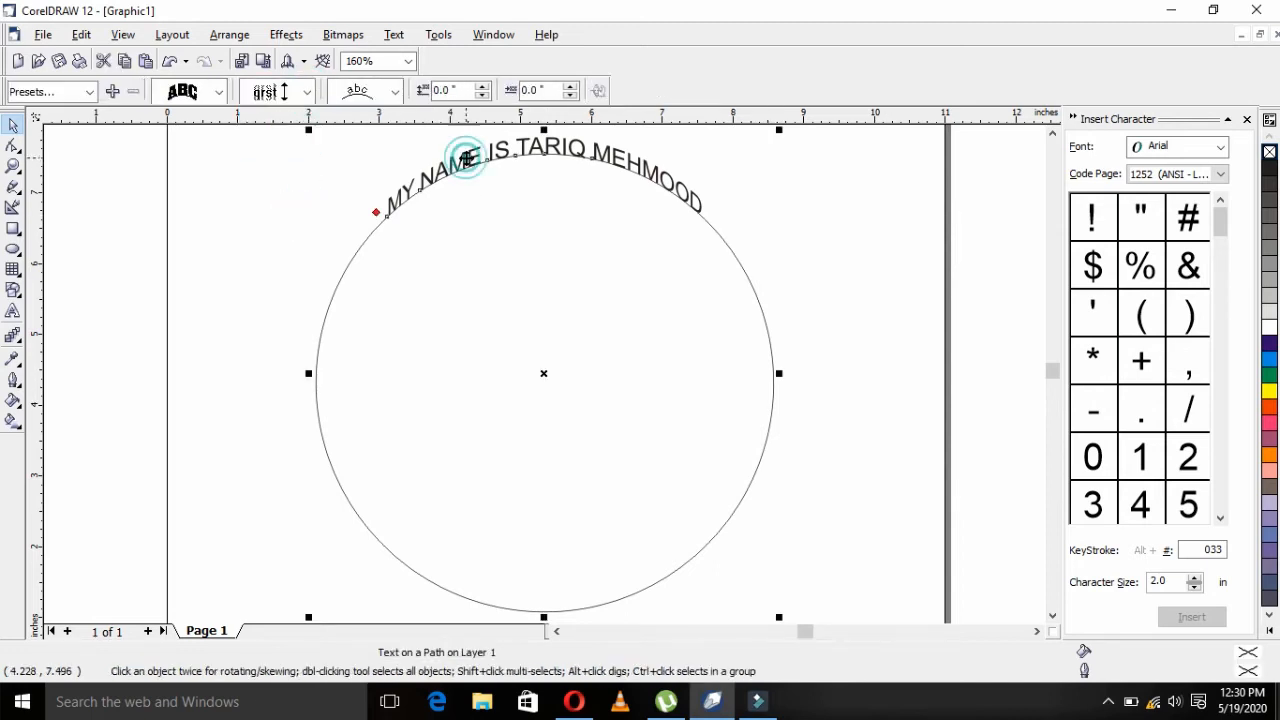
click(399, 91)
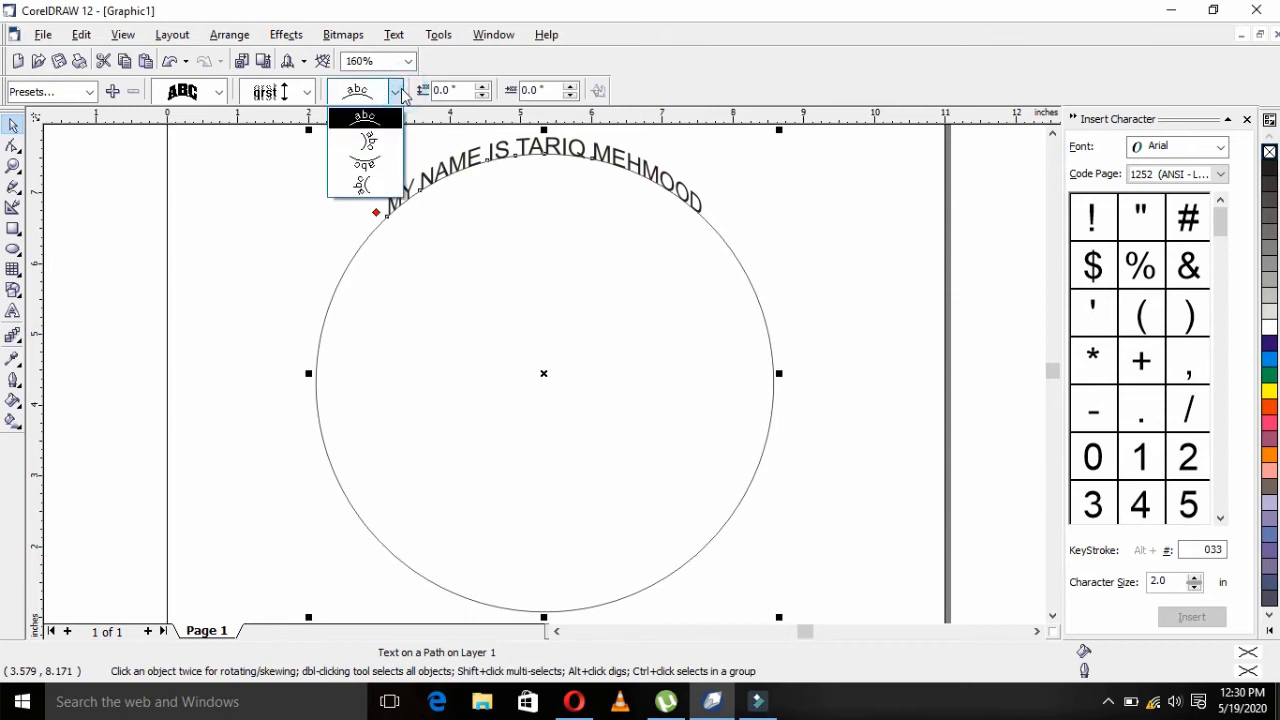
click(387, 167)
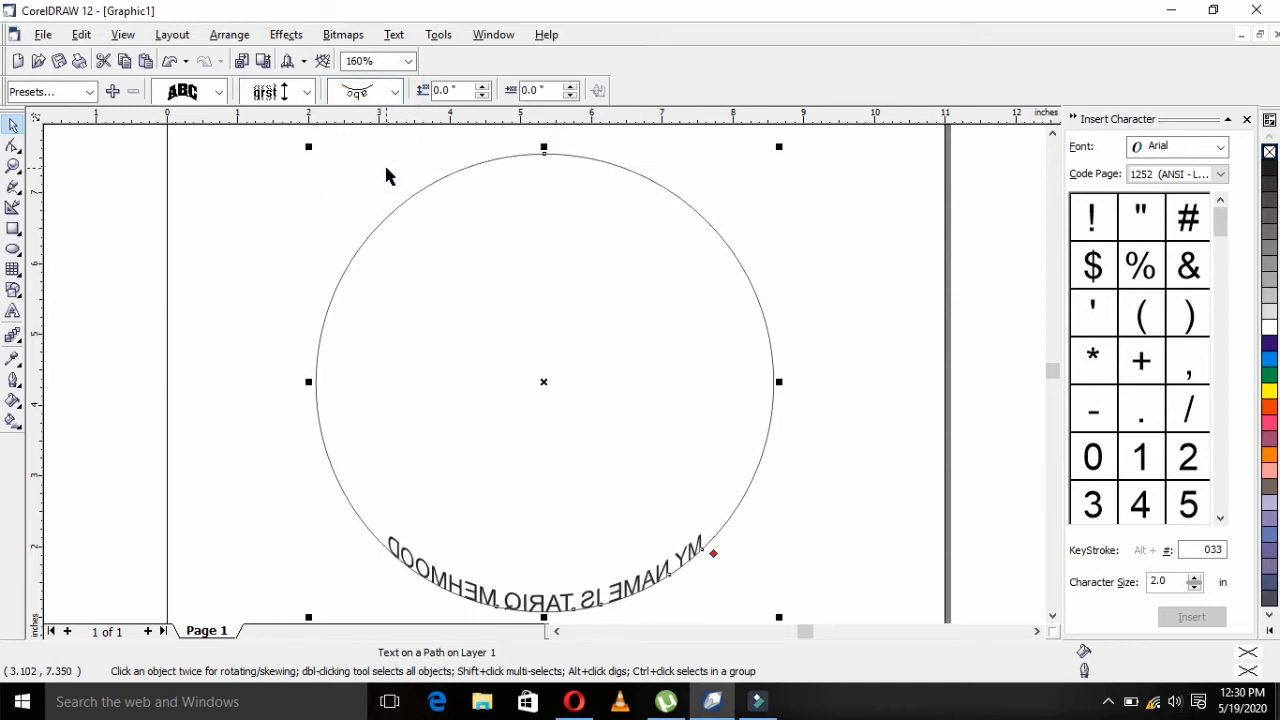
click(395, 91)
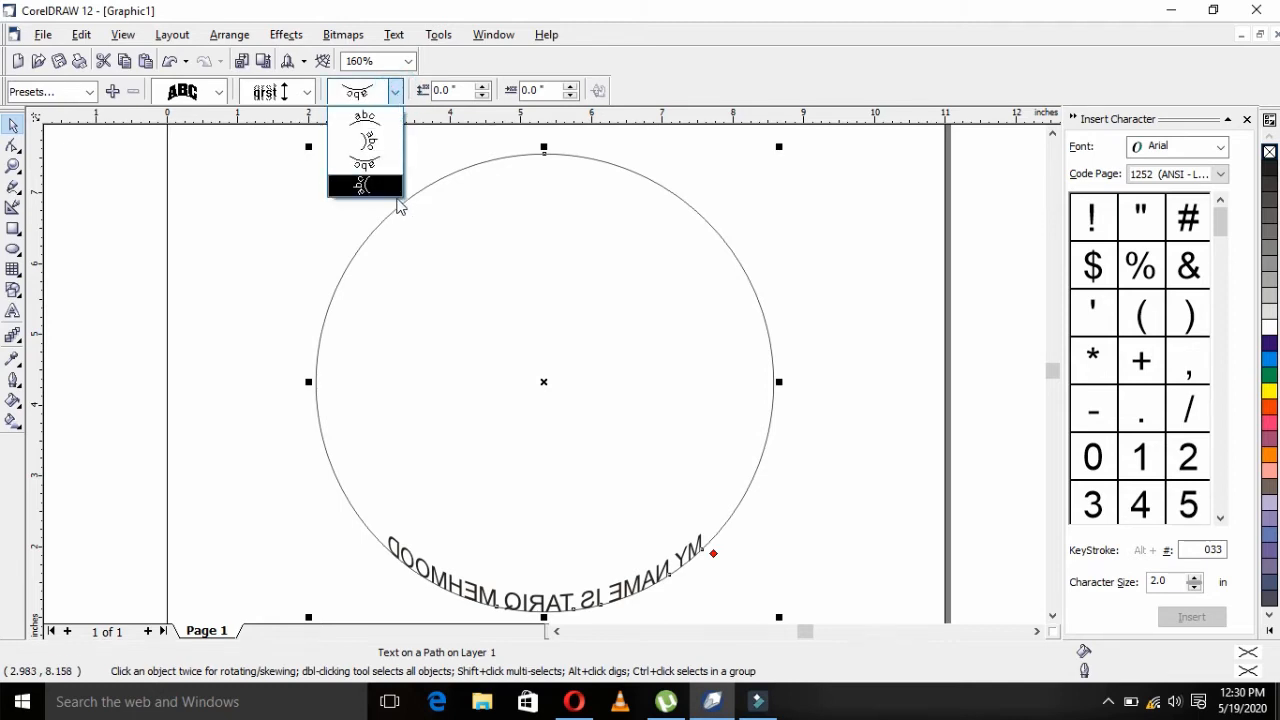
click(397, 205)
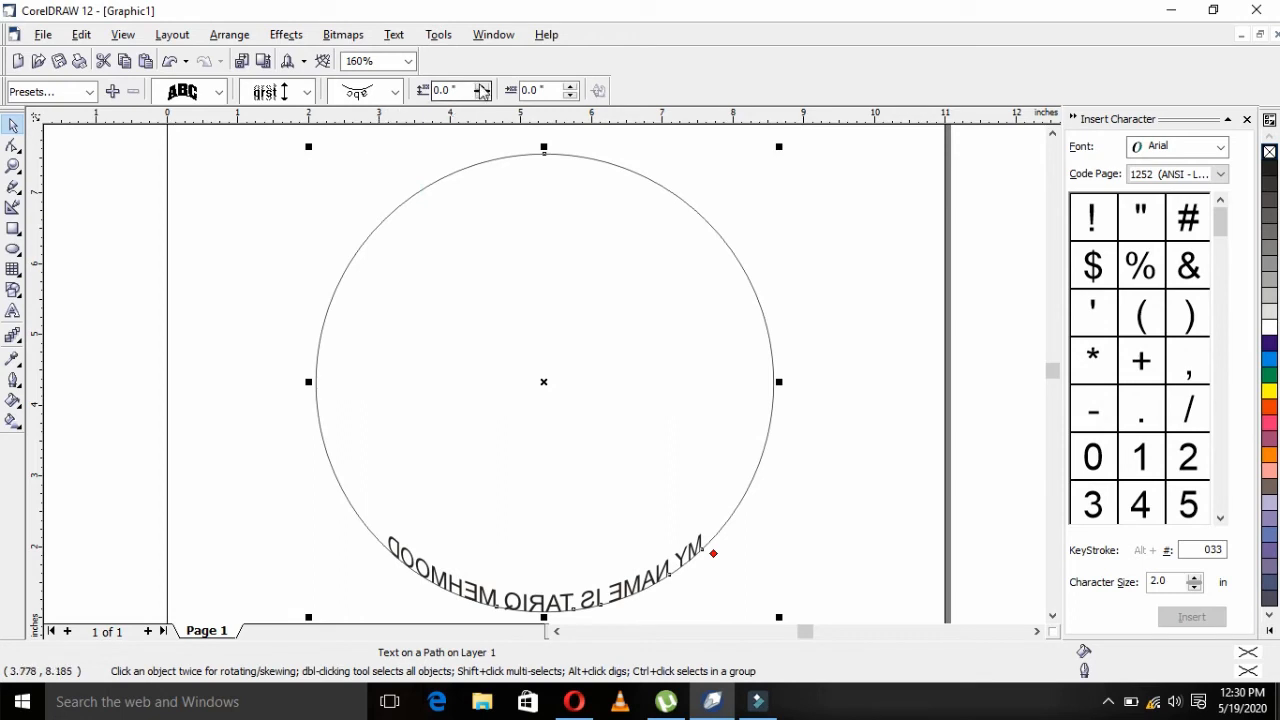
Set the bottom text's distance from the path to 0.3 inches.
click(482, 87)
click(482, 87)
click(482, 87)
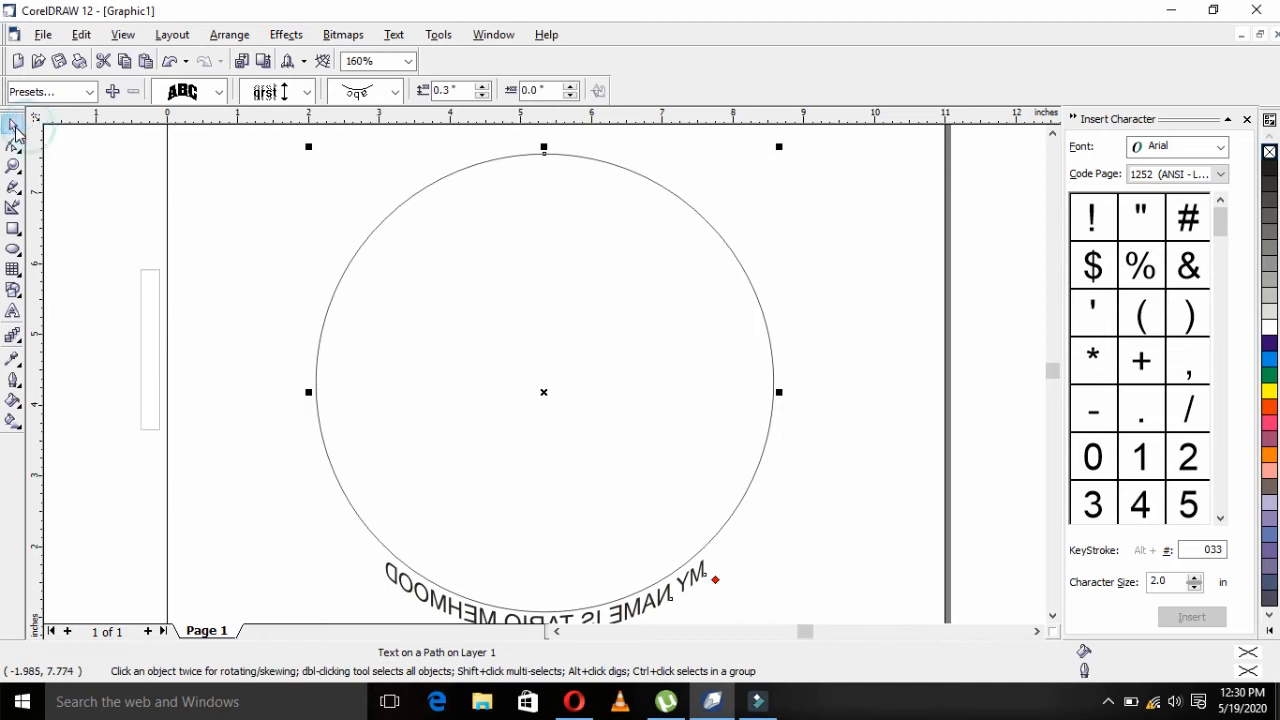
Delete the circle and the curved text to clear the page.
click(208, 346)
click(495, 486)
key(Delete)
click(415, 585)
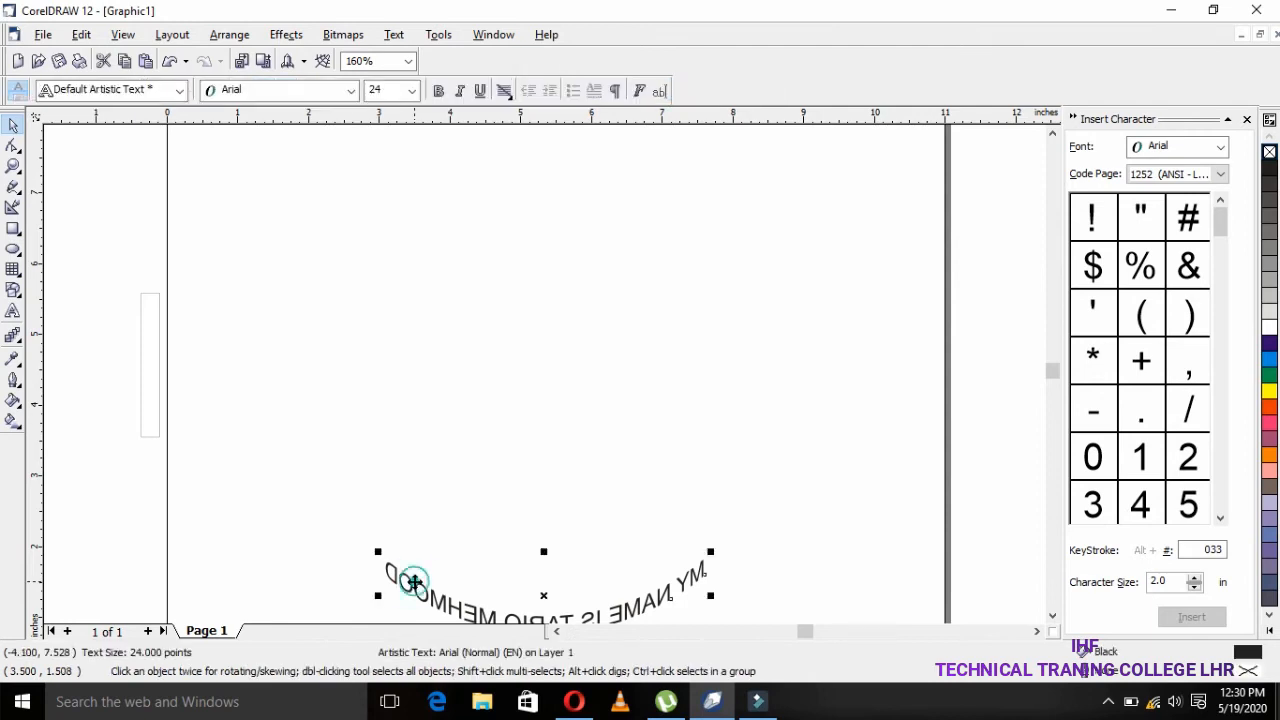
key(Delete)
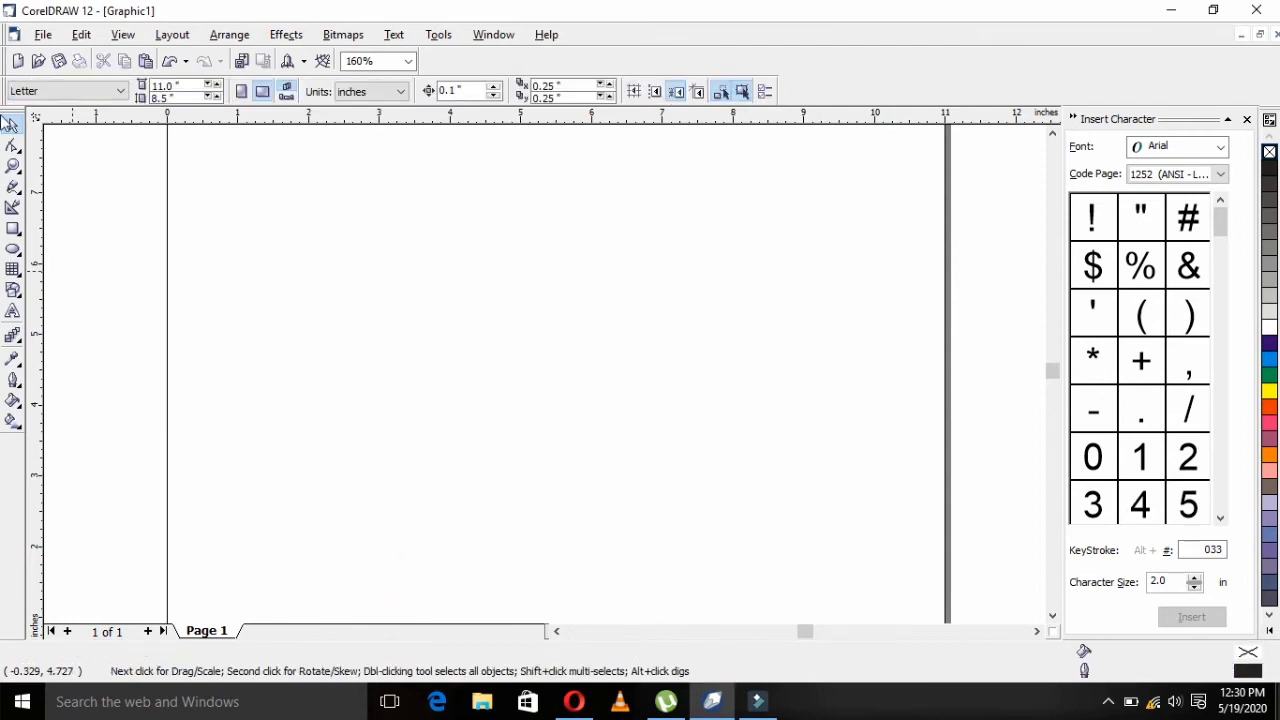
Draw a new circle about 6.97 inches in diameter on the page and activate the Text tool.
click(13, 249)
mouse_move(277, 181)
mouse_down()
mouse_move(774, 463)
mouse_move(770, 578)
mouse_up()
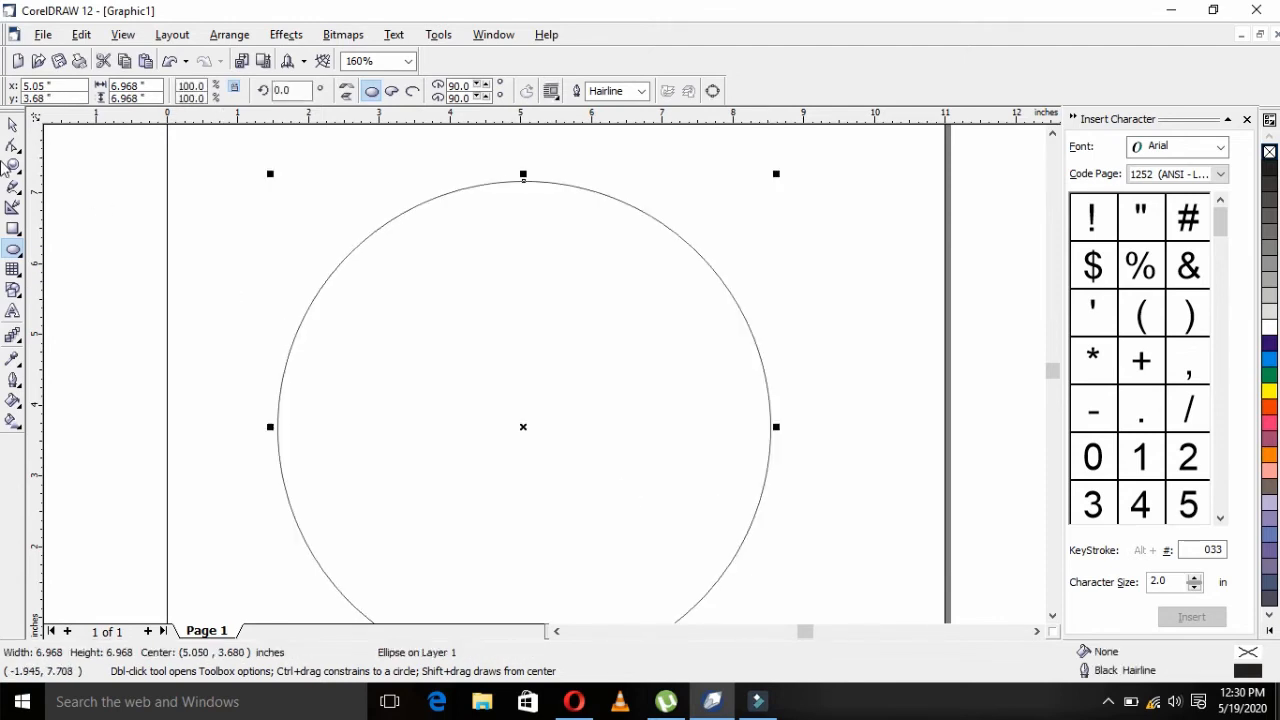
click(13, 312)
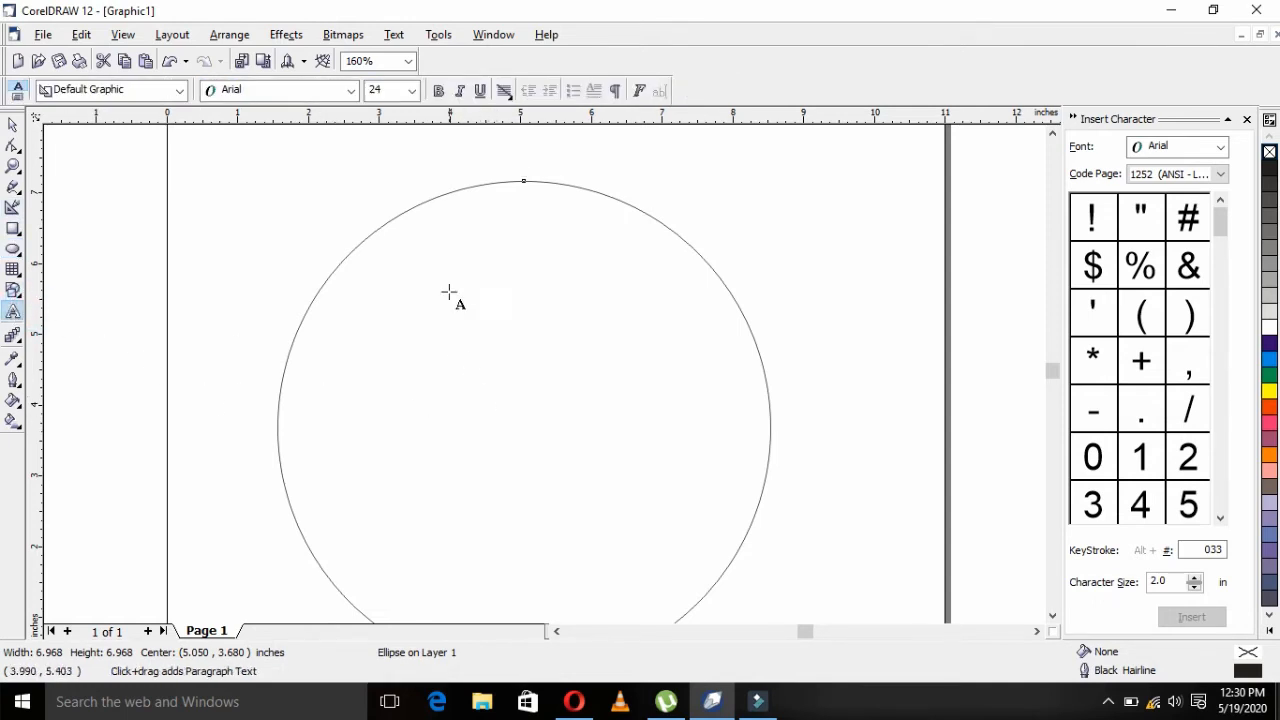
Start paragraph text inside the circle and enter about five lines of random capital-letter filler beginning "LSDJF;LSAKFJ".
click(390, 226)
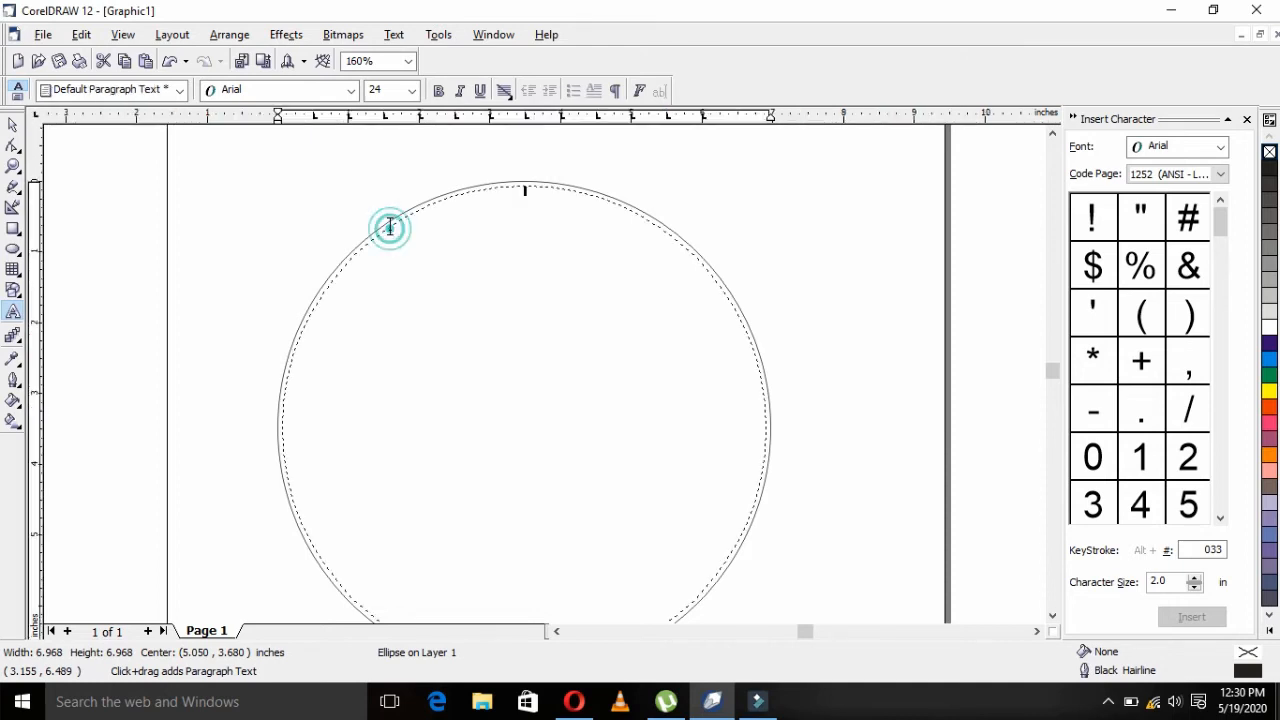
text(LSDJF;LSAKFJ)
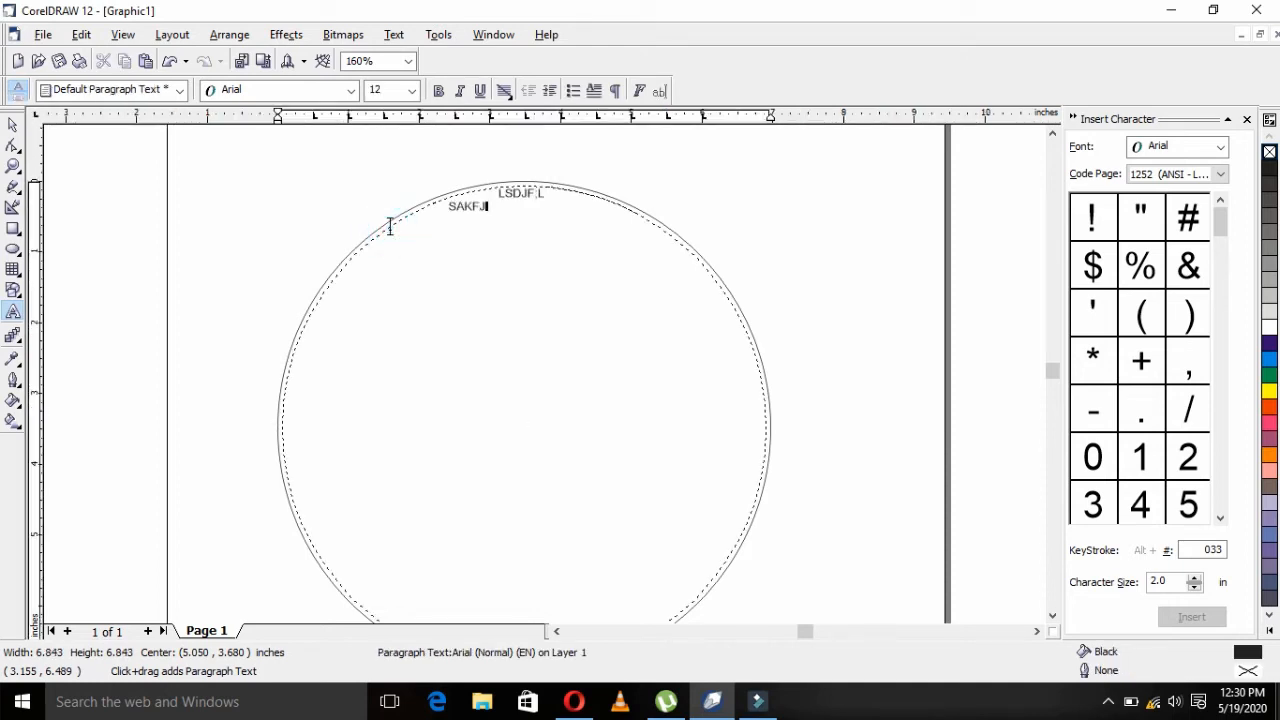
text(LASKFLASDKFJLASDKF;LSAKJFSAL;KFSALKDFSALDKFS)
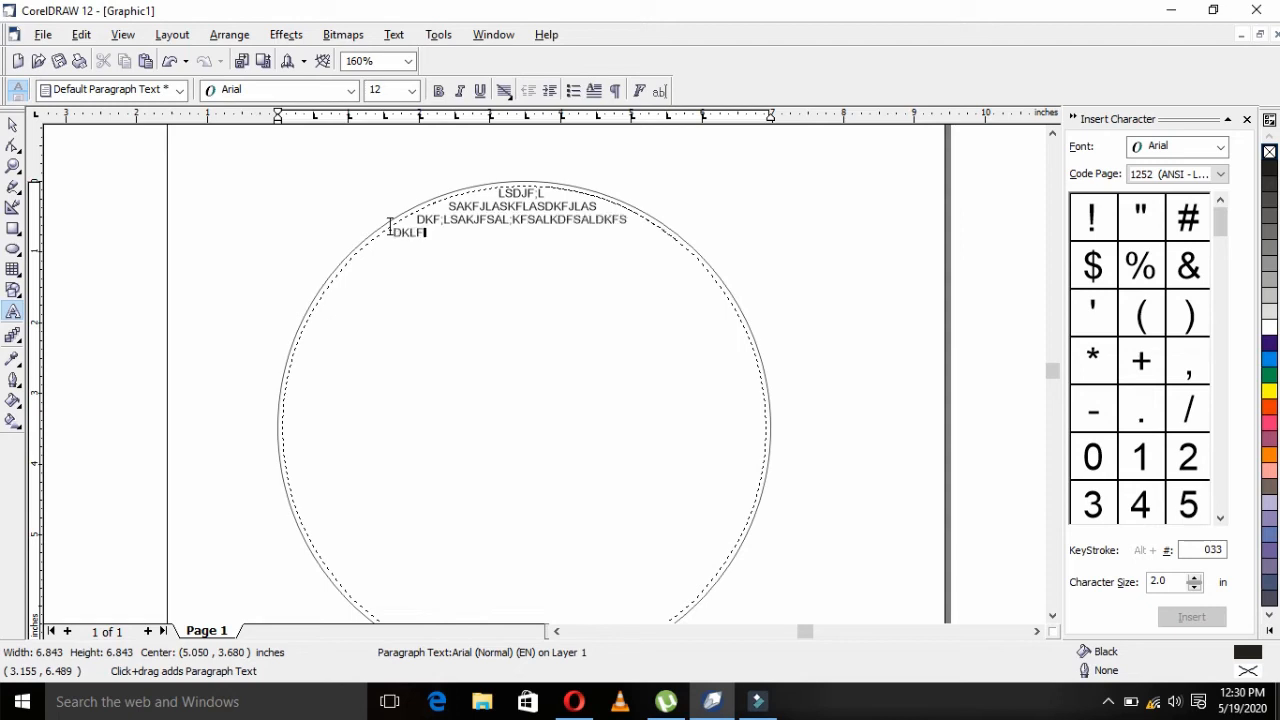
text(DKLFLSA;KDFJLSAKDFSAKLDFASLKDFSAKDFSD FSA DF SADF ASDF)
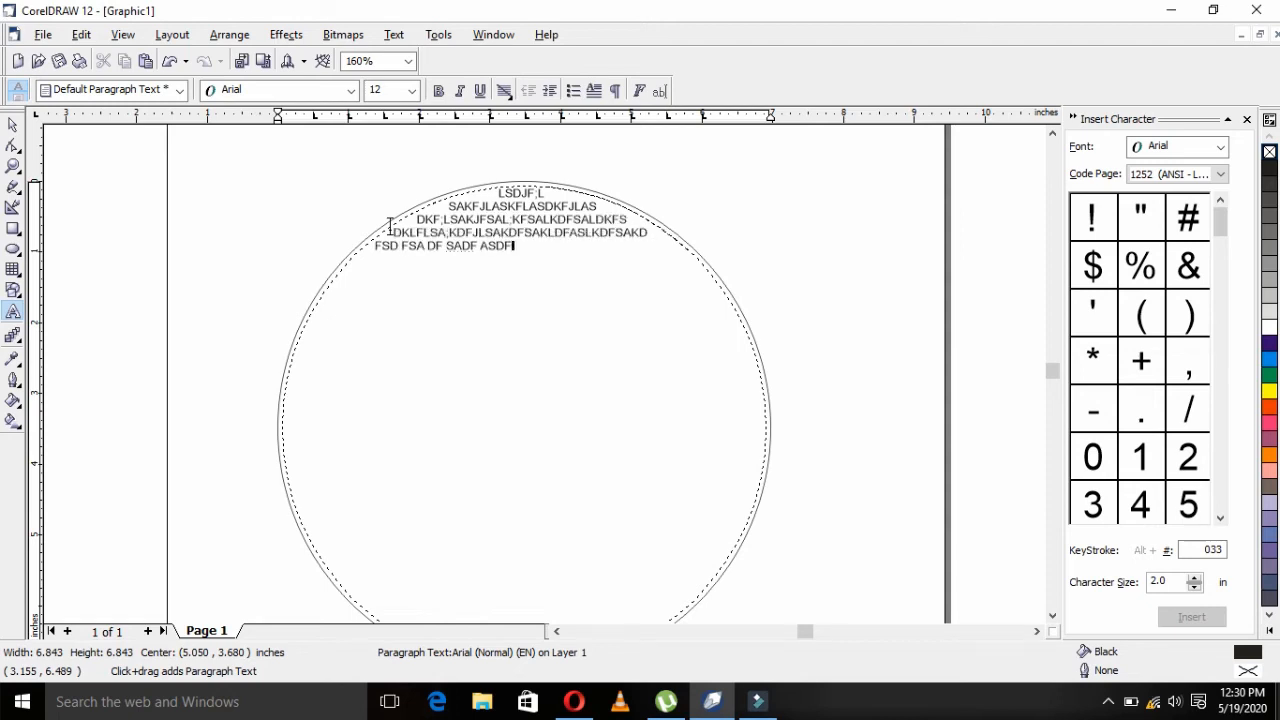
Copy all of the filler text and paste it repeatedly until it fills the circle.
key(ctrl+a)
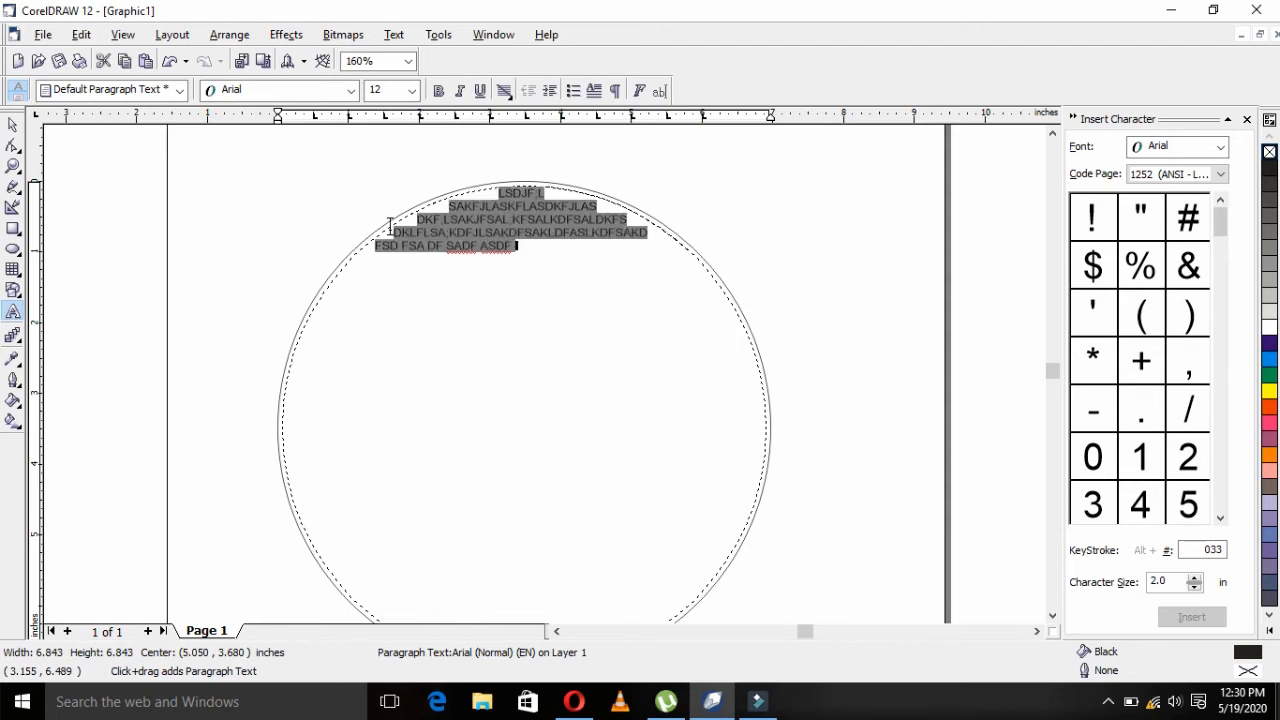
key(ctrl+v)
key(ctrl+v)
key(ctrl+v)
key(ctrl+v)
key(ctrl+v)
key(ctrl+v)
key(ctrl+v)
key(ctrl+v)
key(ctrl+v)
key(ctrl+v)
key(ctrl+v)
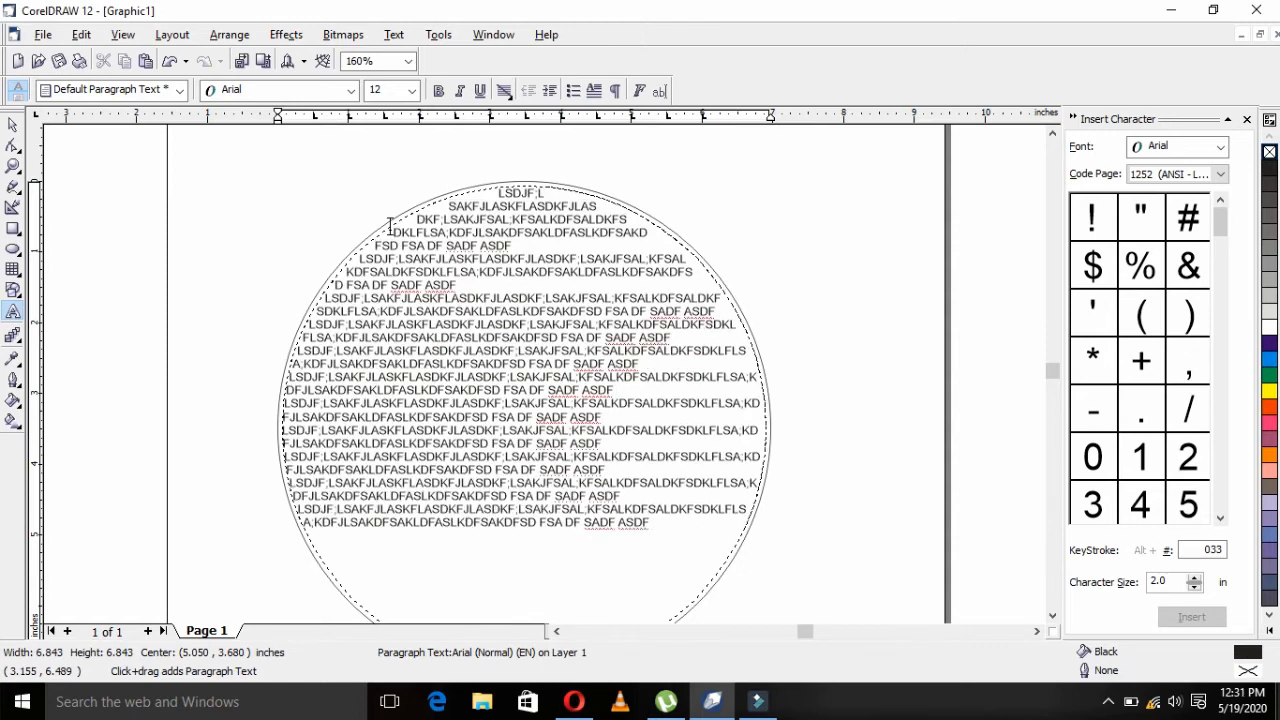
key(ctrl+v)
key(ctrl+v)
key(ctrl+v)
click(390, 224)
scroll(390, 223, down, 1)
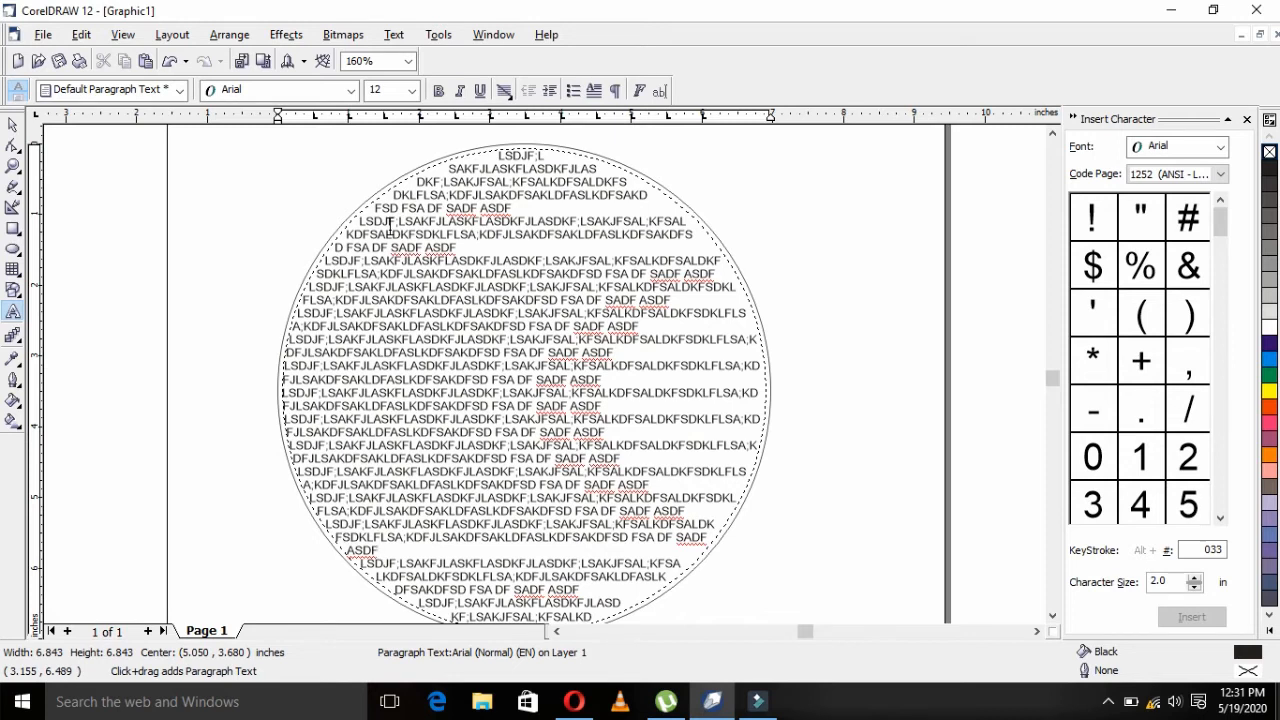
Join the last filler paragraphs near the circle's bottom by removing the line breaks and spaces between them.
key(BackSpace)
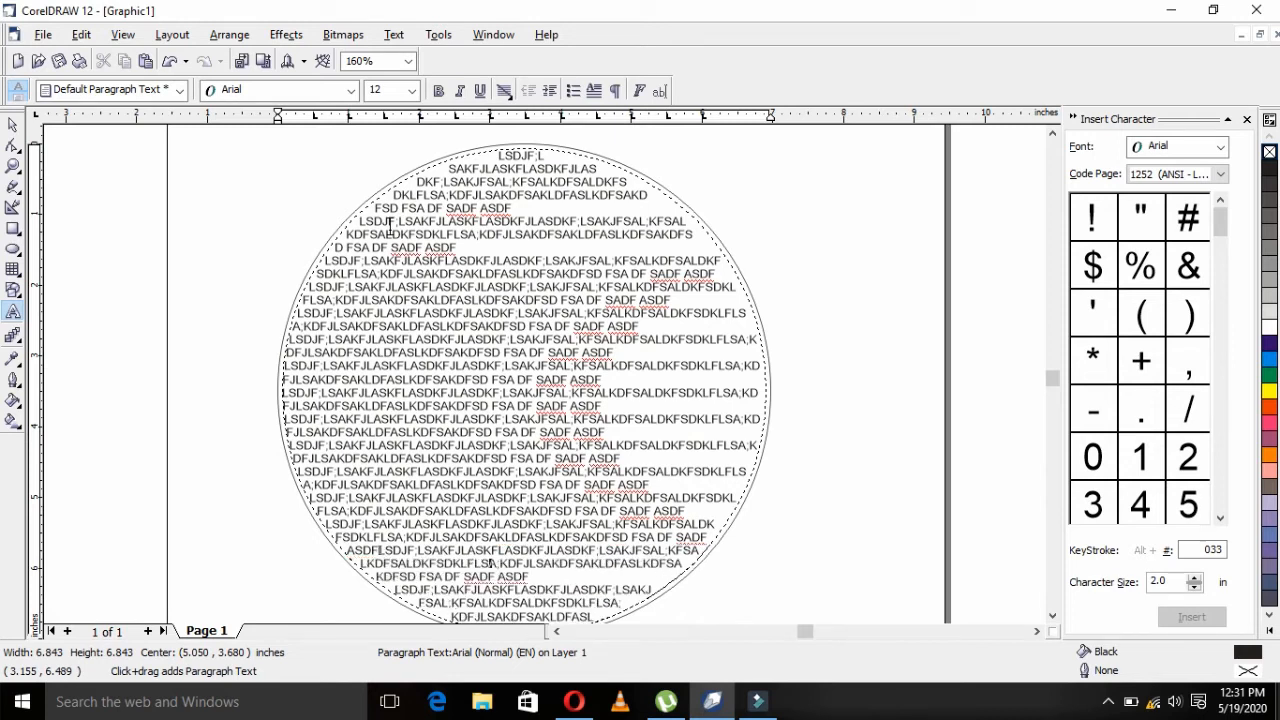
key(BackSpace)
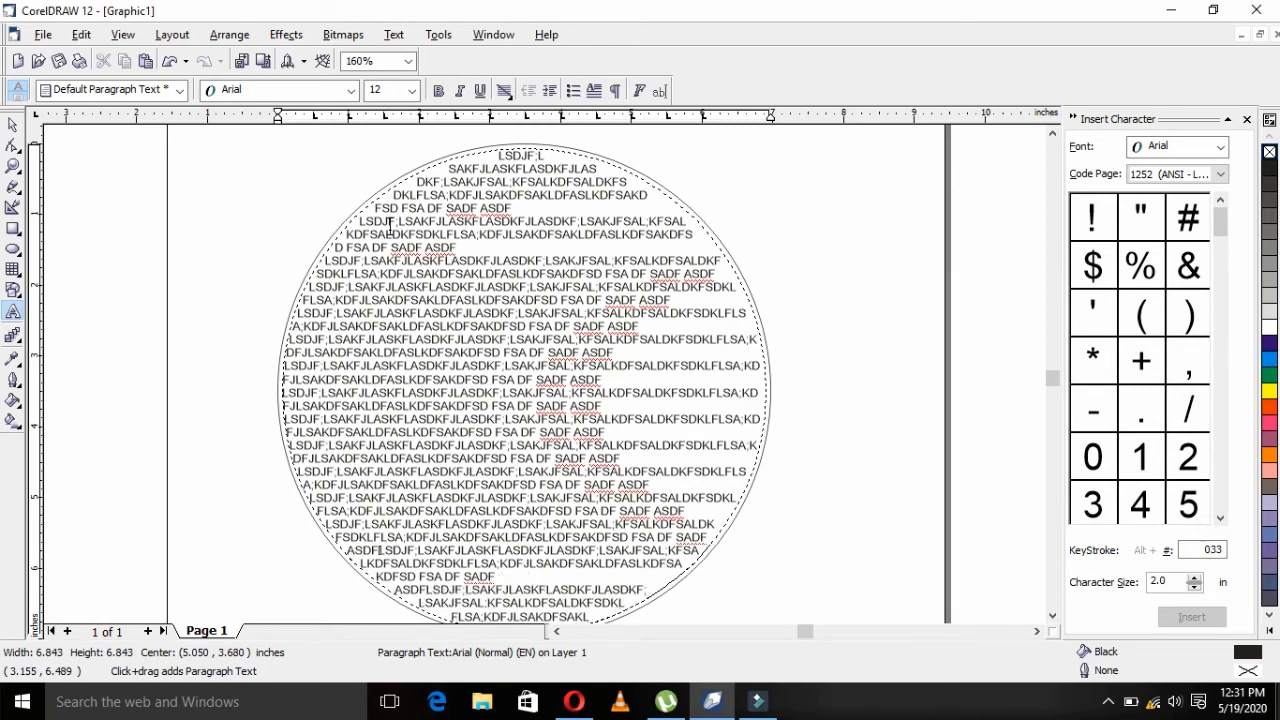
key(Home)
key(BackSpace)
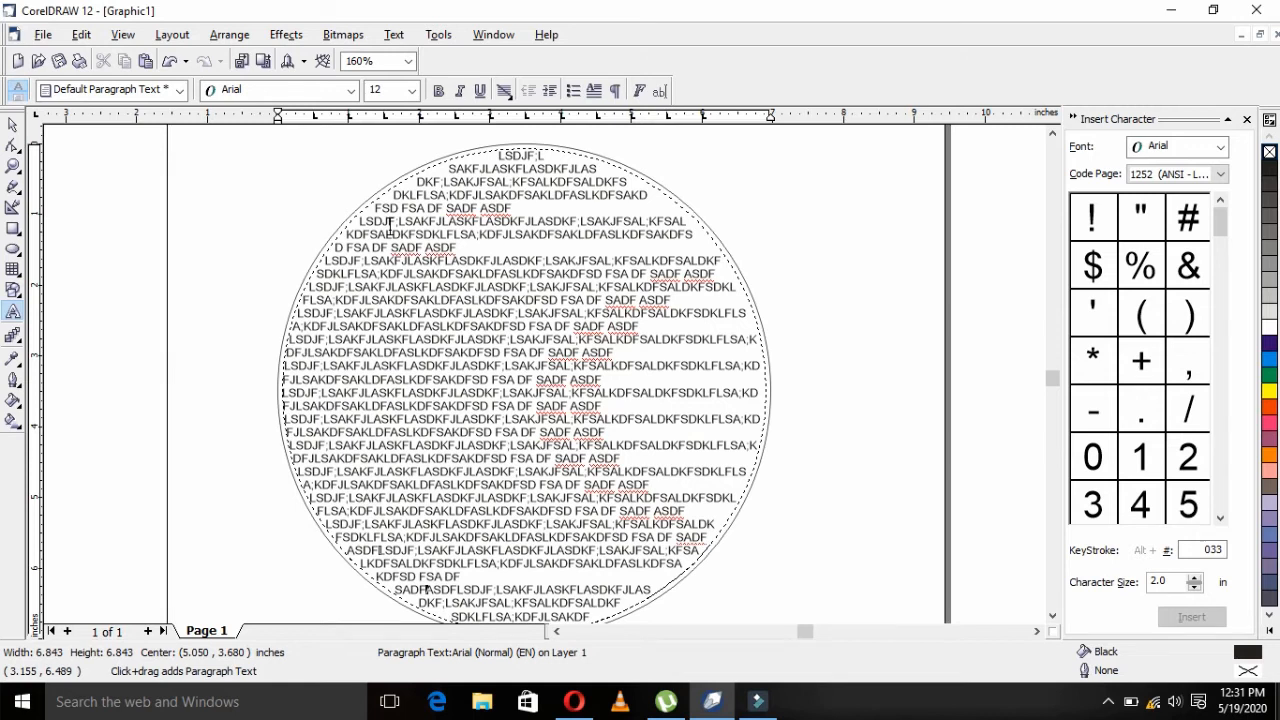
key(BackSpace)
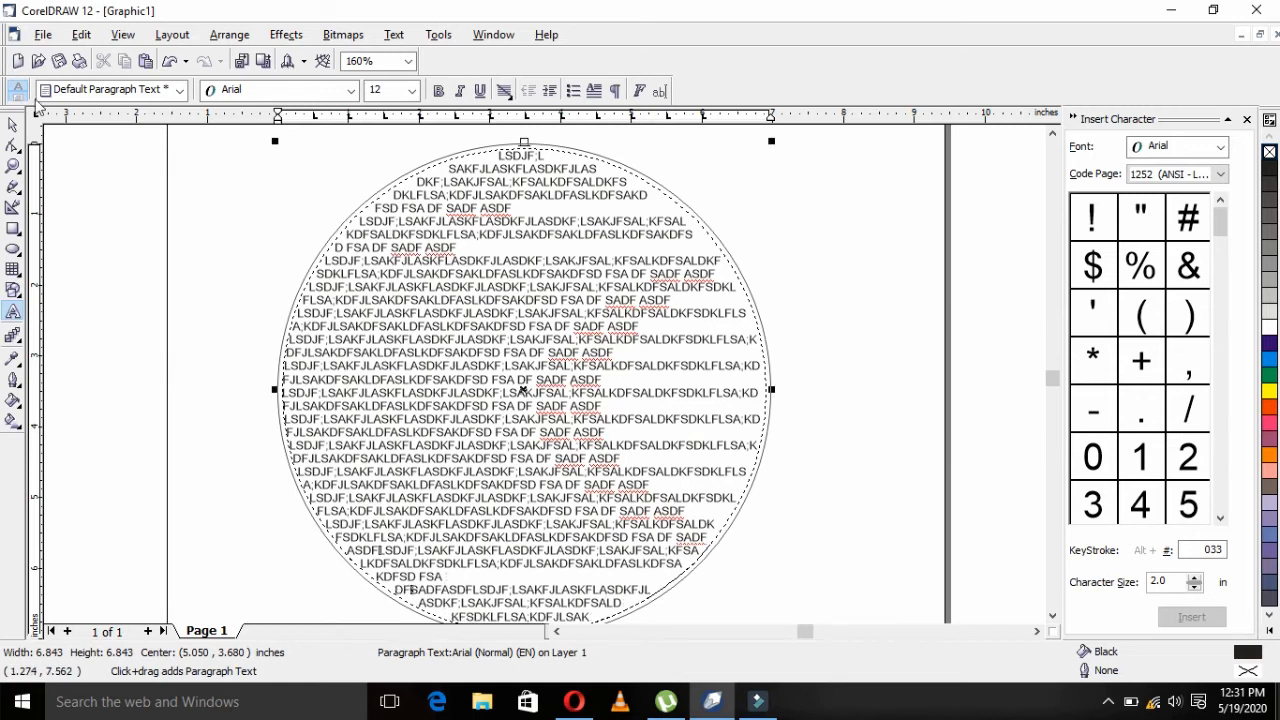
Select the circle together with its paragraph text and delete both.
click(13, 125)
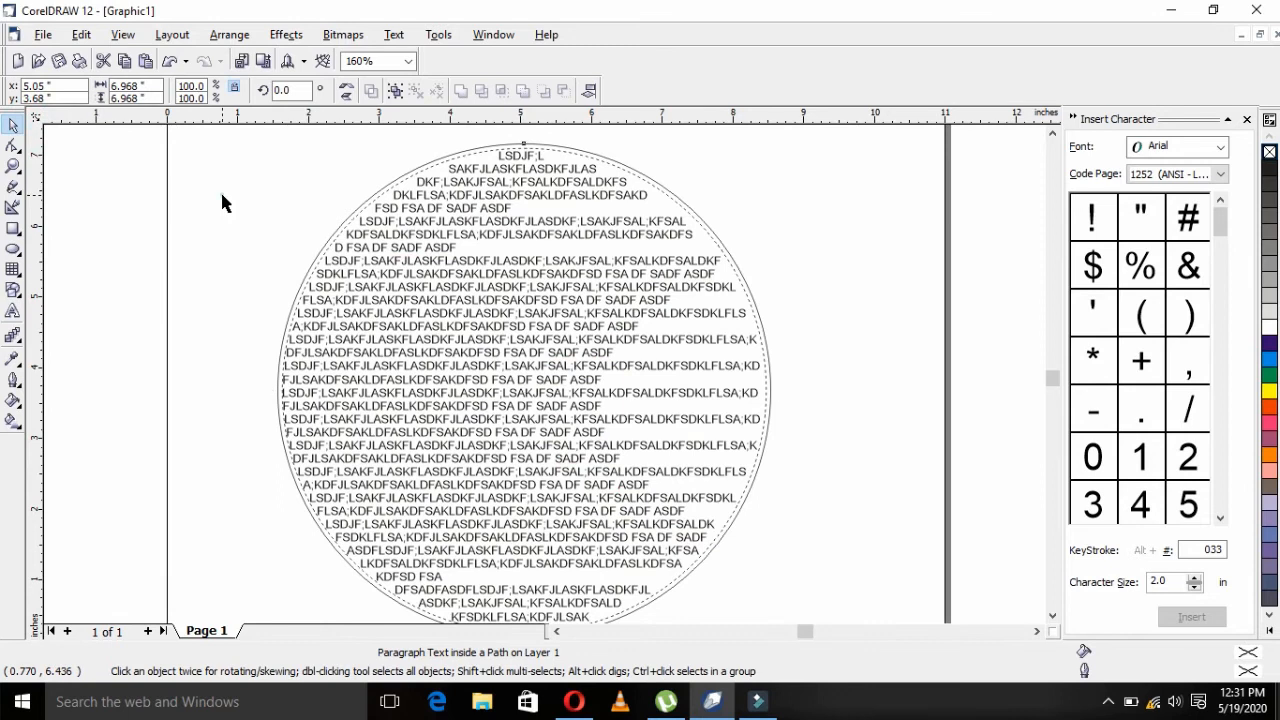
click(220, 190)
click(383, 252)
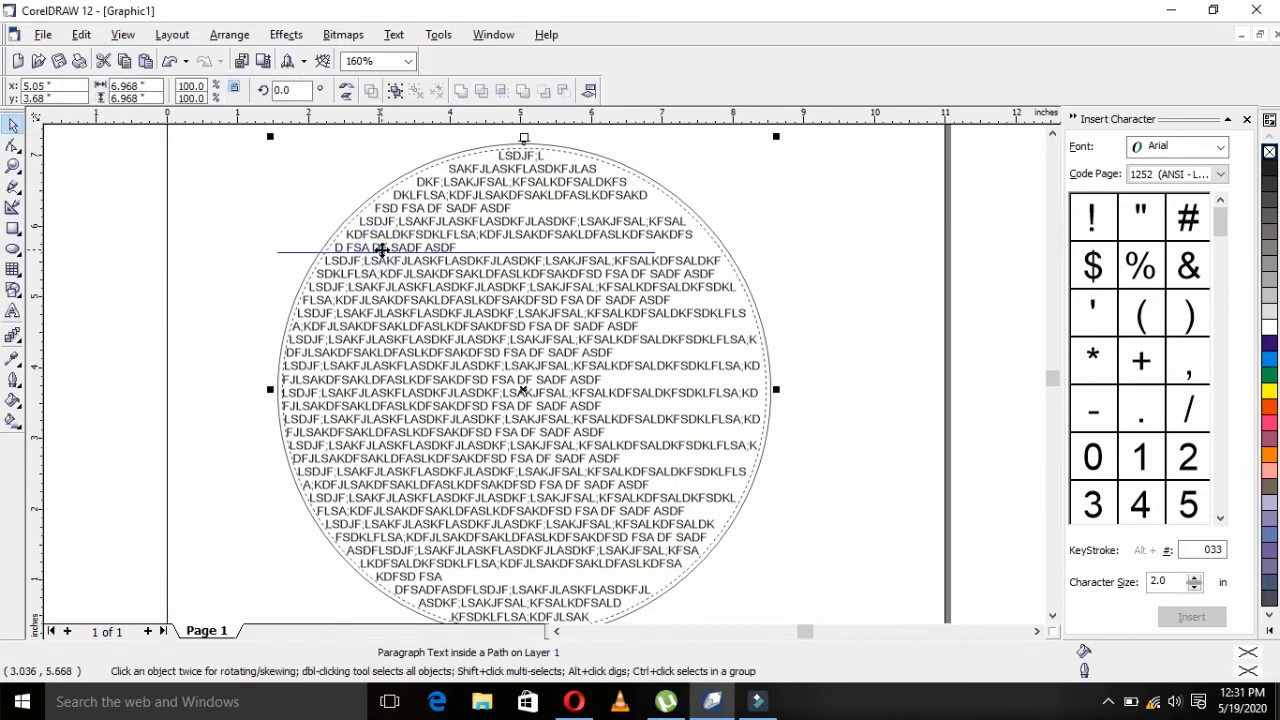
key(Delete)
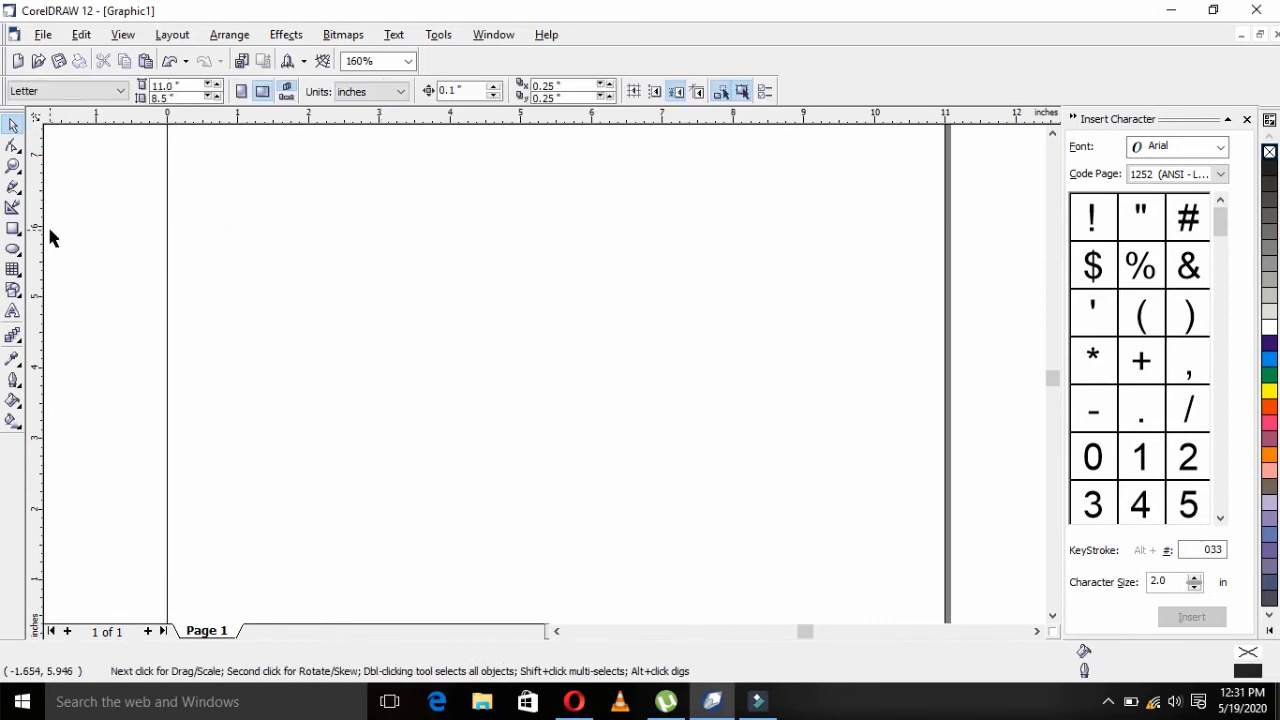
Draw a circle about 5.78 inches in diameter in the middle of the page and deselect it.
click(13, 250)
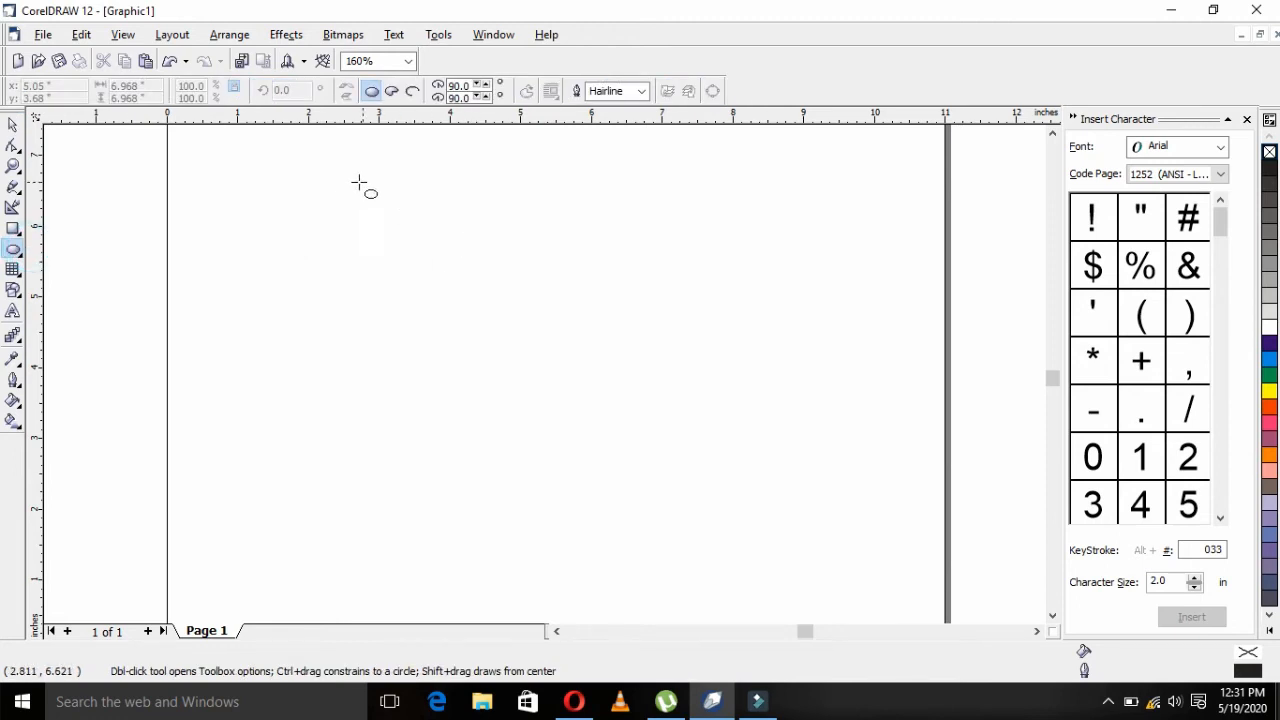
mouse_move(325, 177)
mouse_down()
mouse_move(583, 366)
mouse_move(734, 559)
mouse_up()
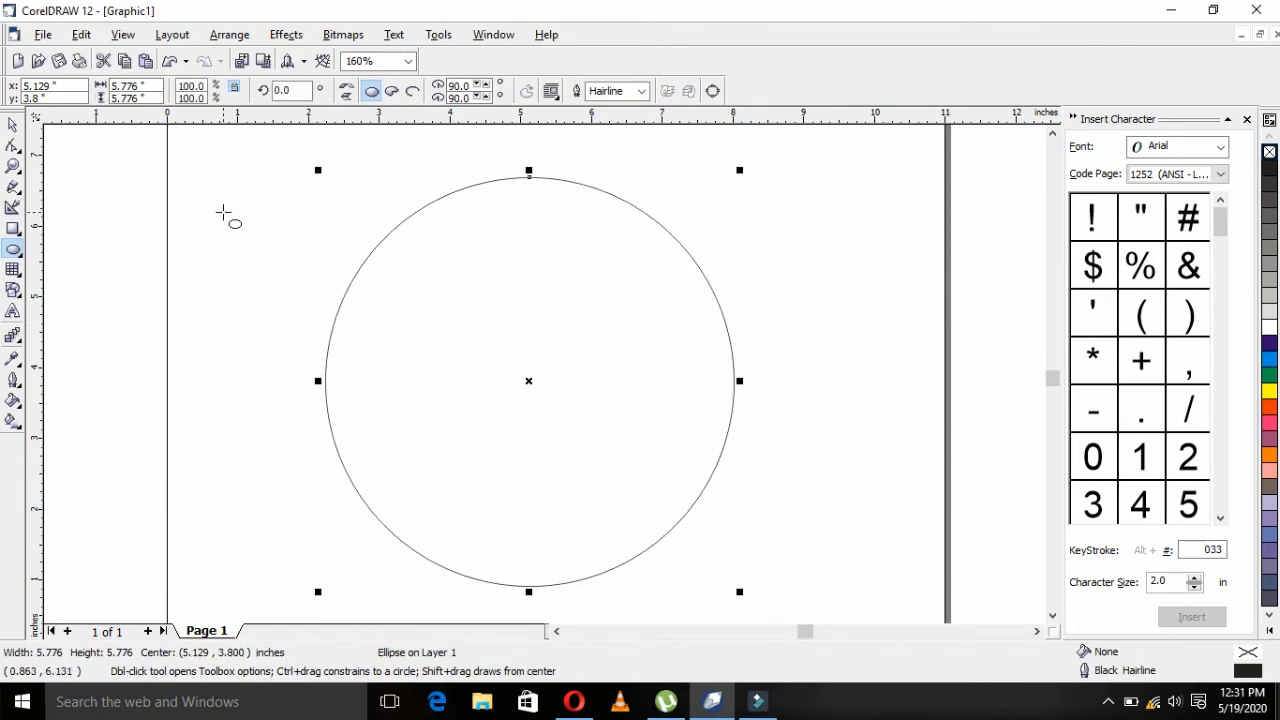
click(14, 126)
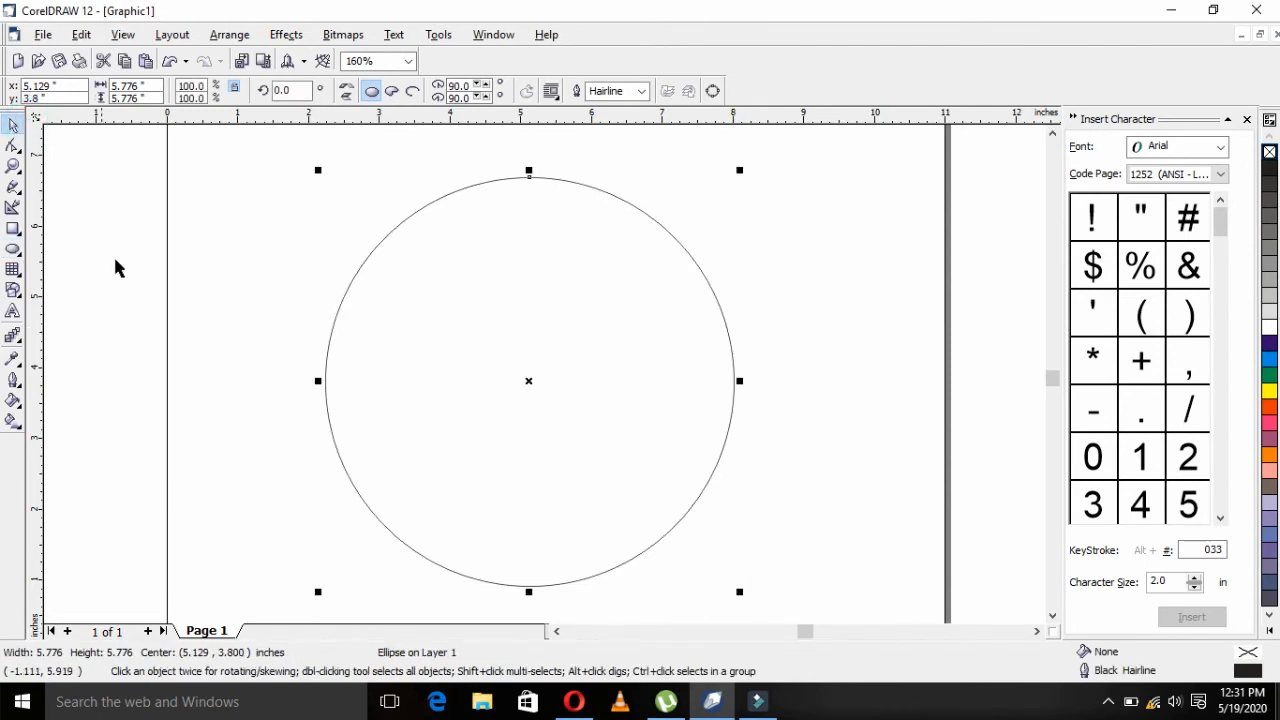
click(152, 207)
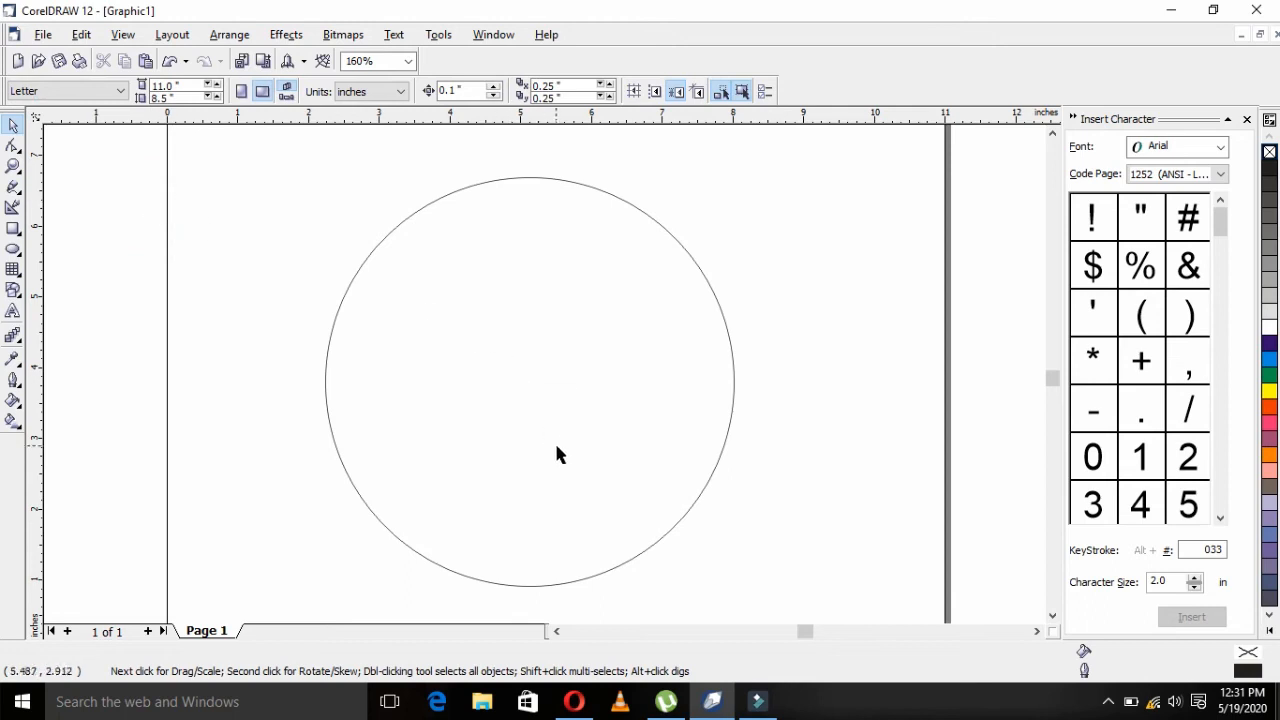
click(395, 36)
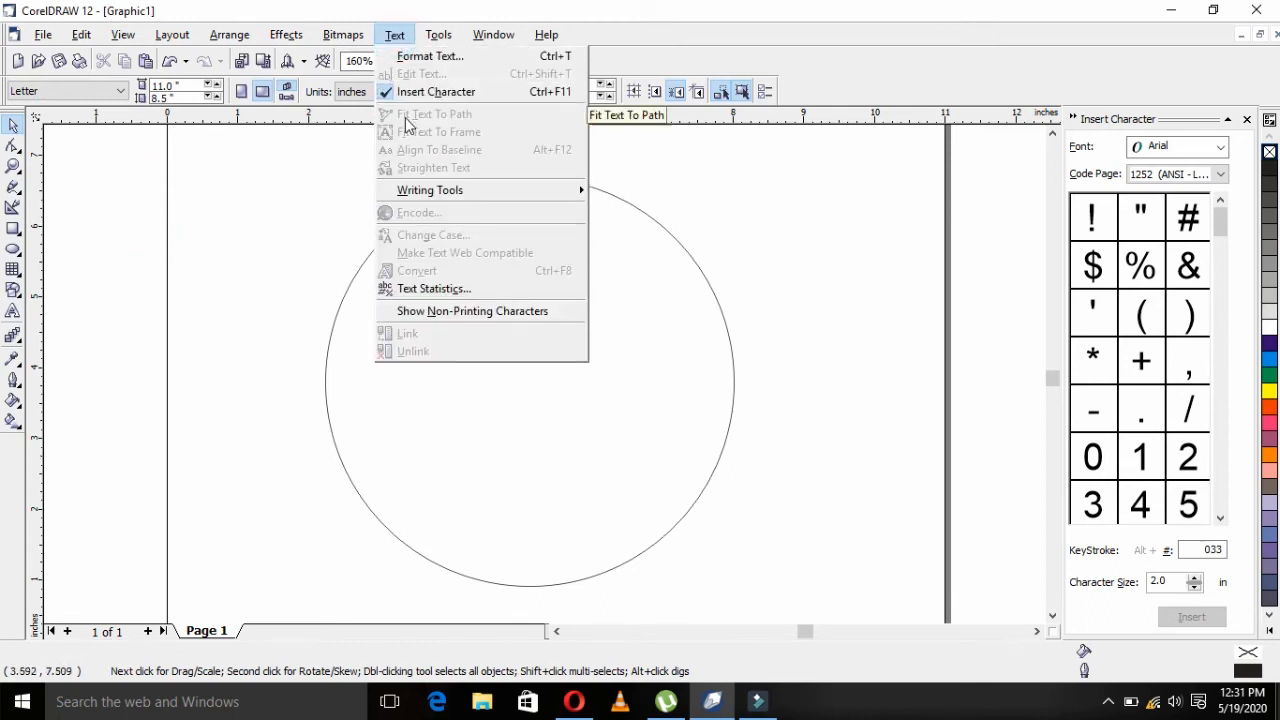
click(211, 180)
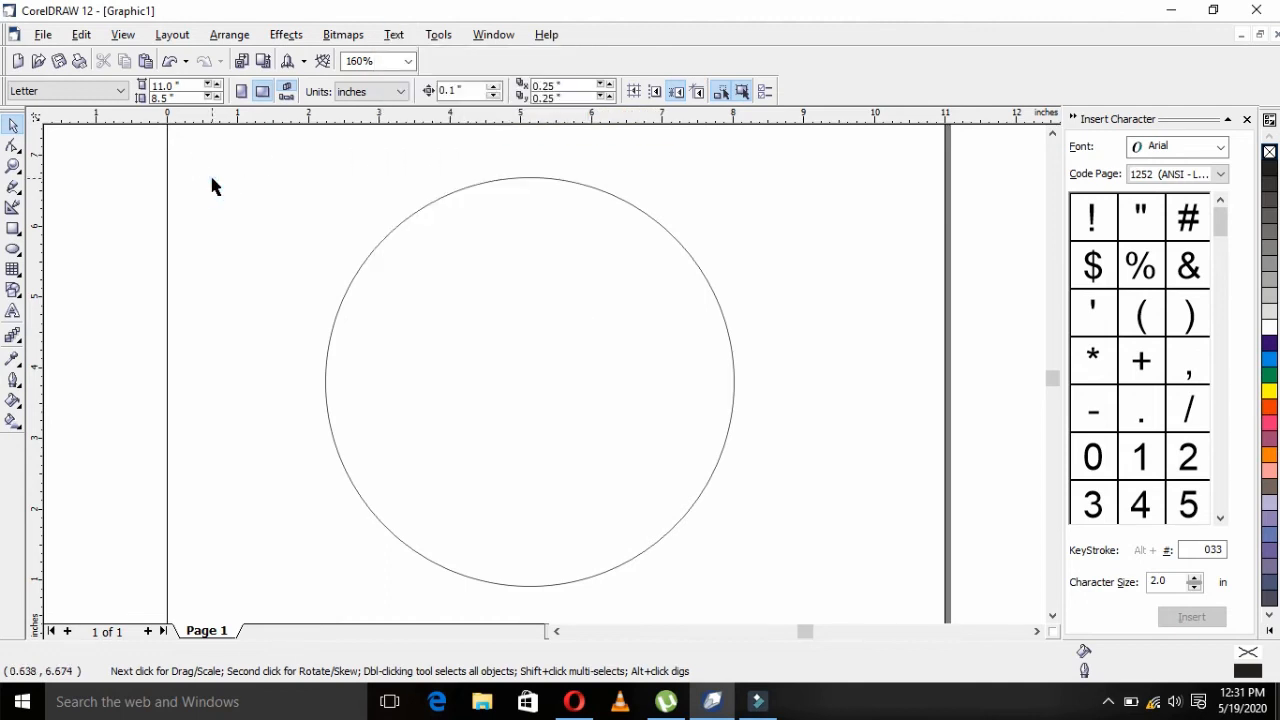
Add artistic text directly on the circle's outline, reading "MY NAME IS" followed by the person's full name.
click(13, 312)
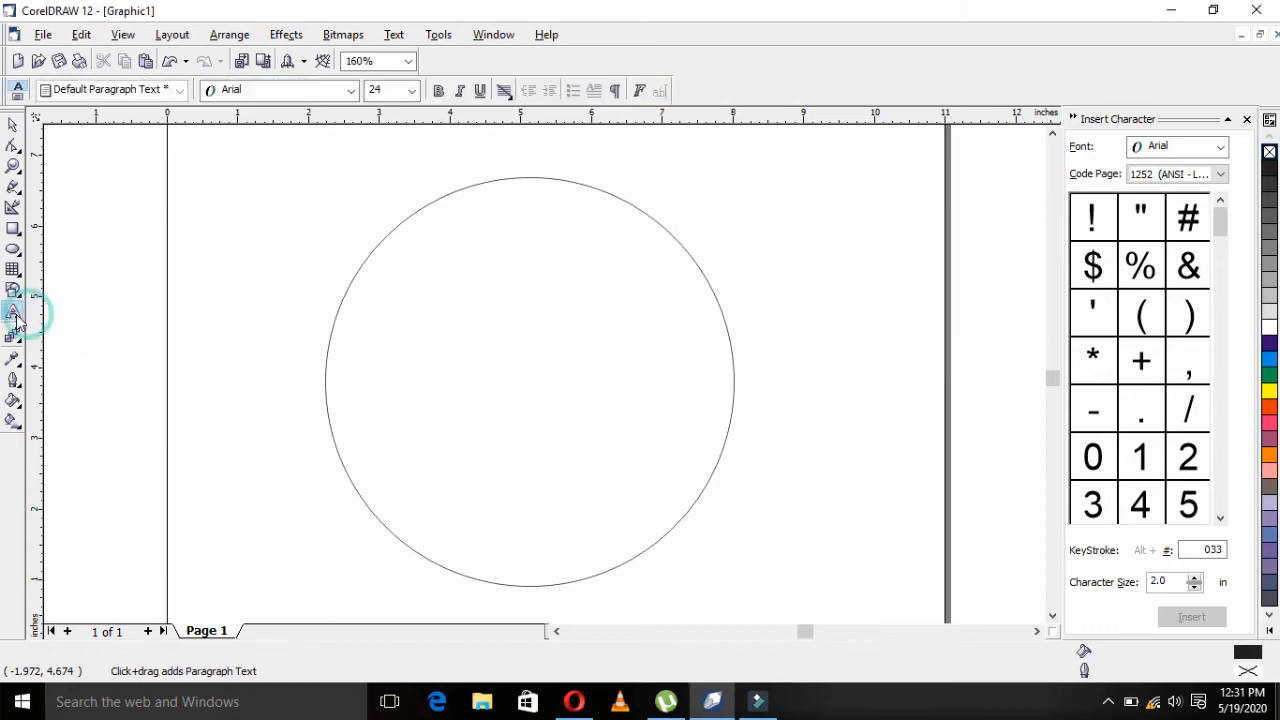
click(352, 281)
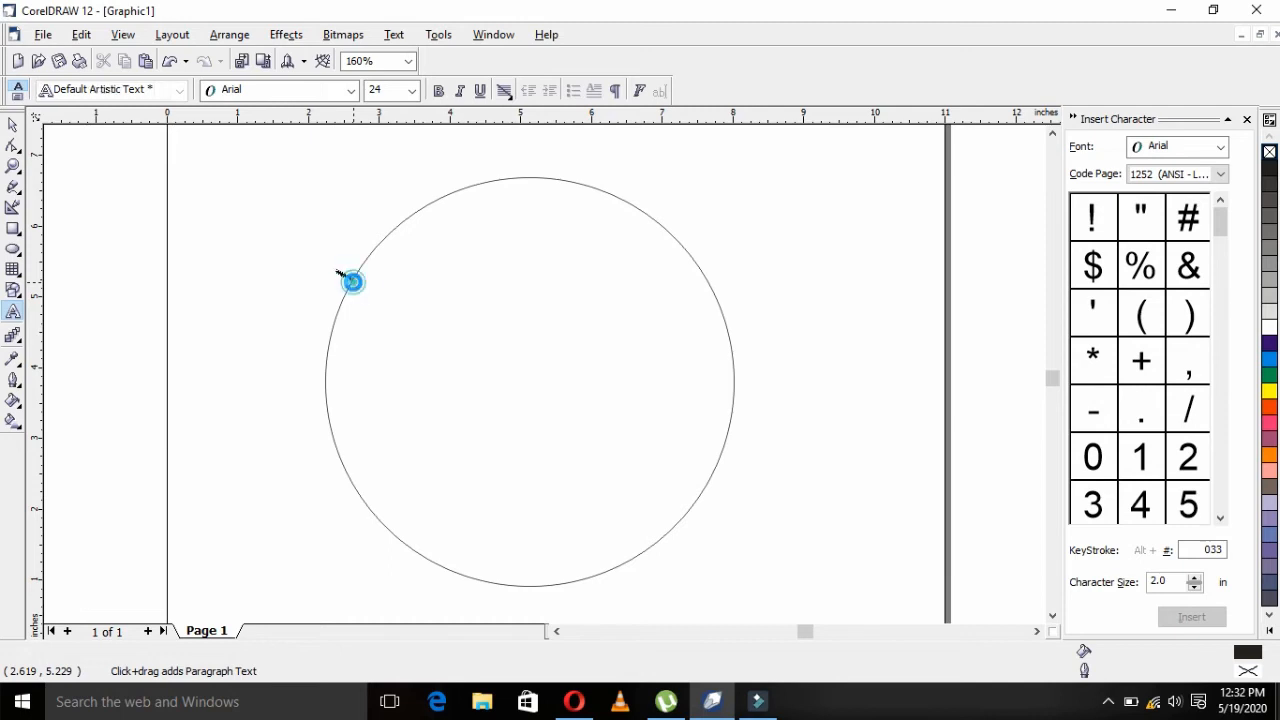
text(MY NAME IS TH)
text(RIQ MEHMOOD)
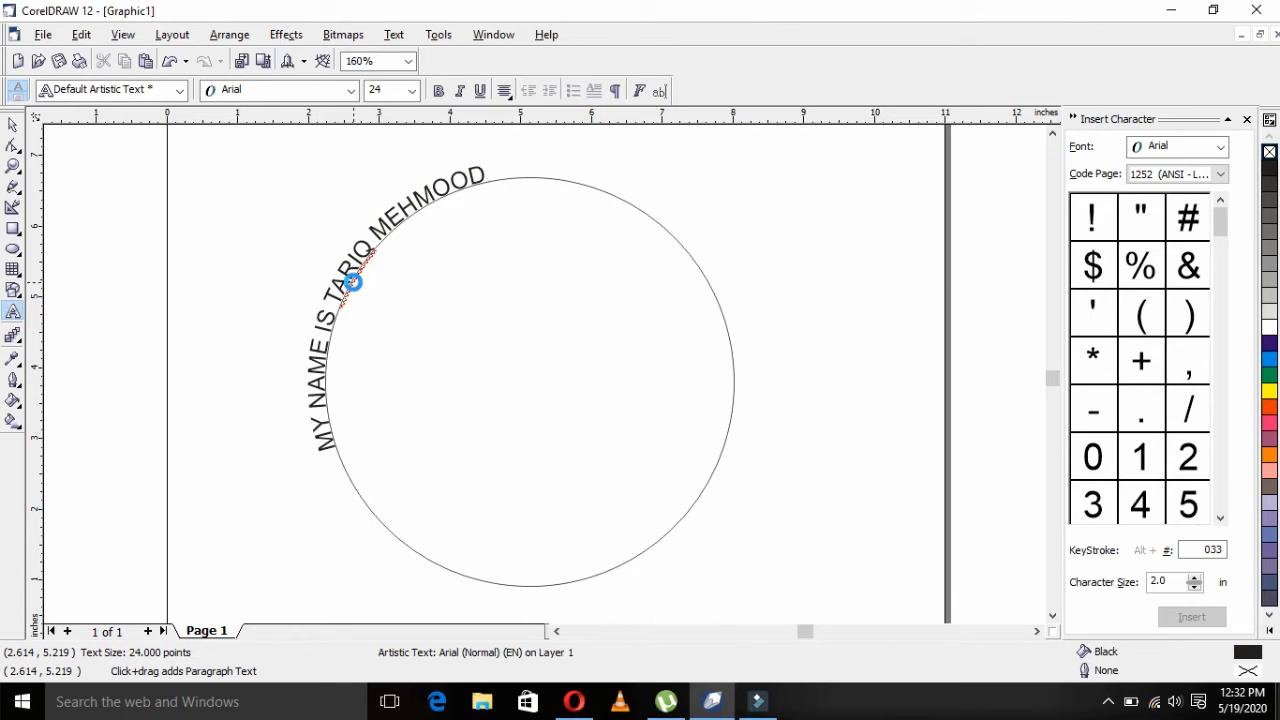
click(150, 215)
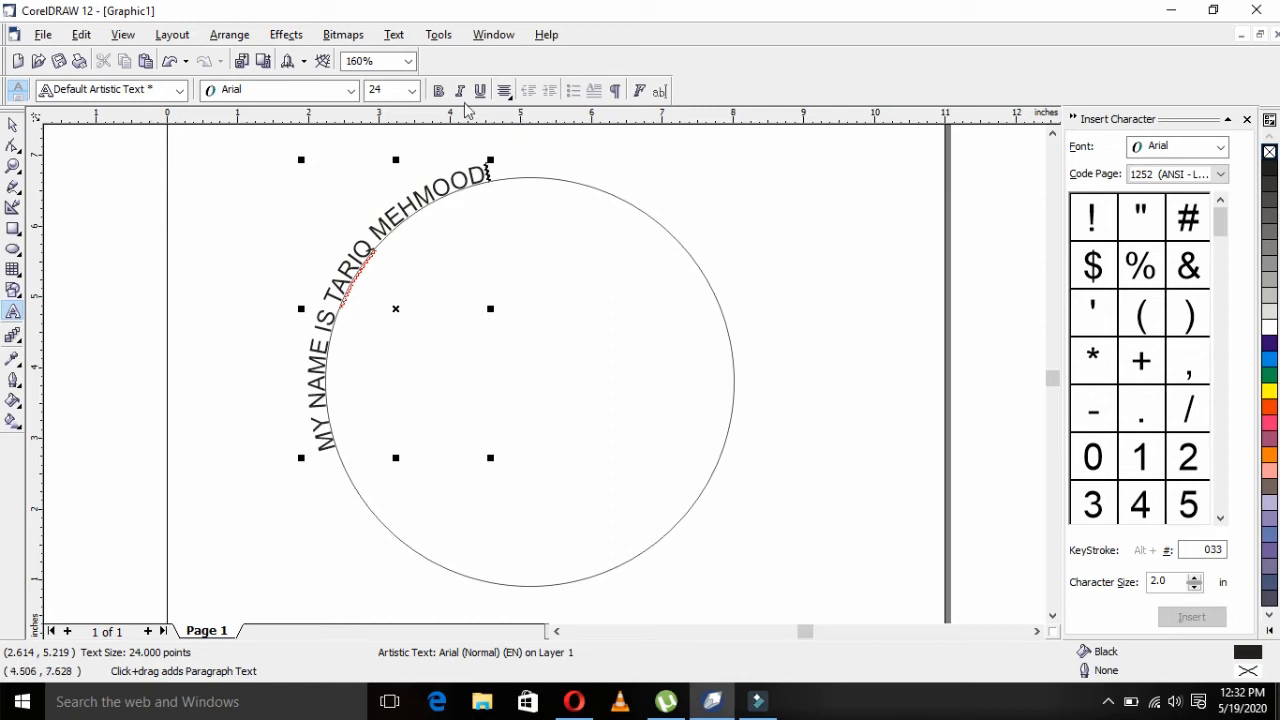
Select the text on the path and slide it around the circle to centre it over the top, then deselect it.
click(13, 146)
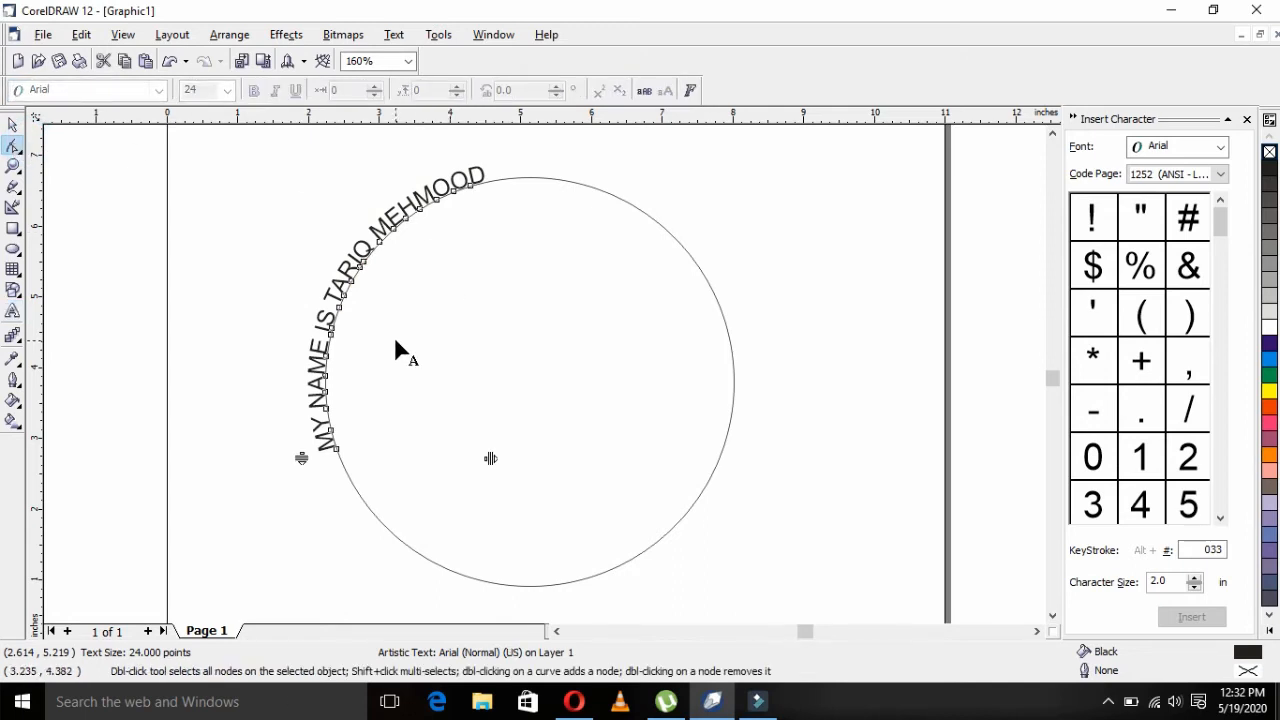
click(13, 124)
click(218, 215)
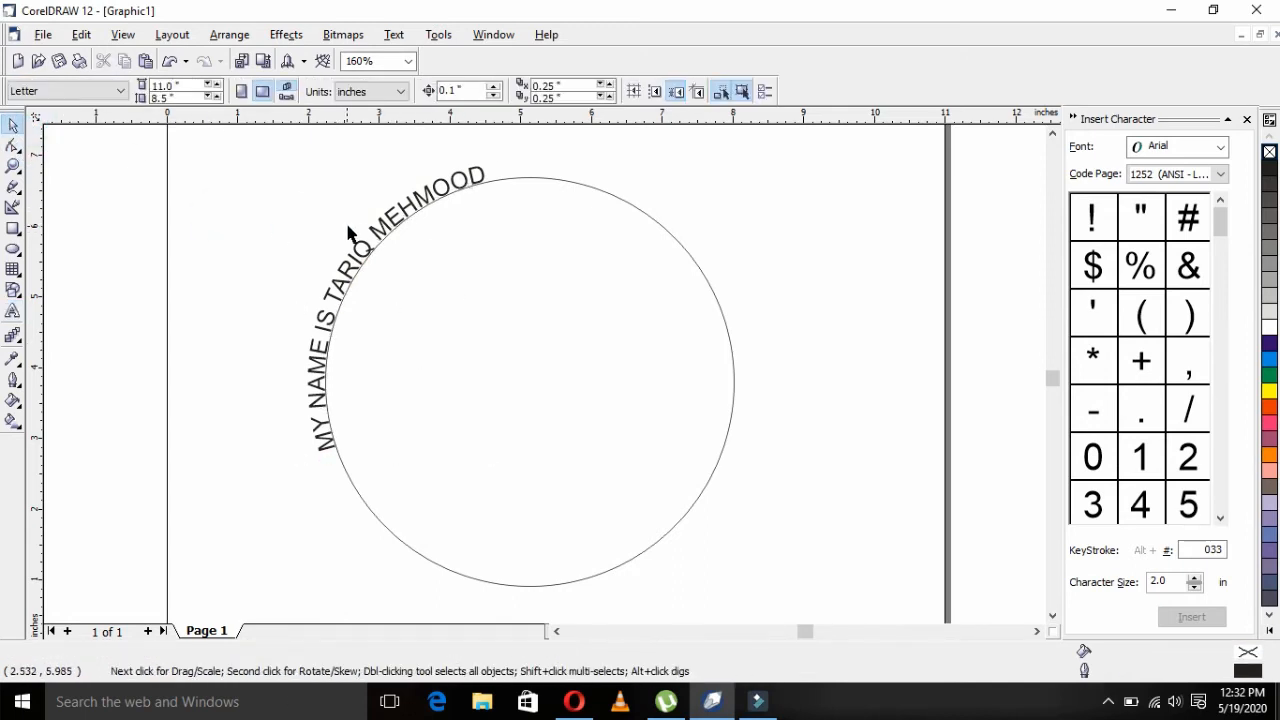
click(374, 228)
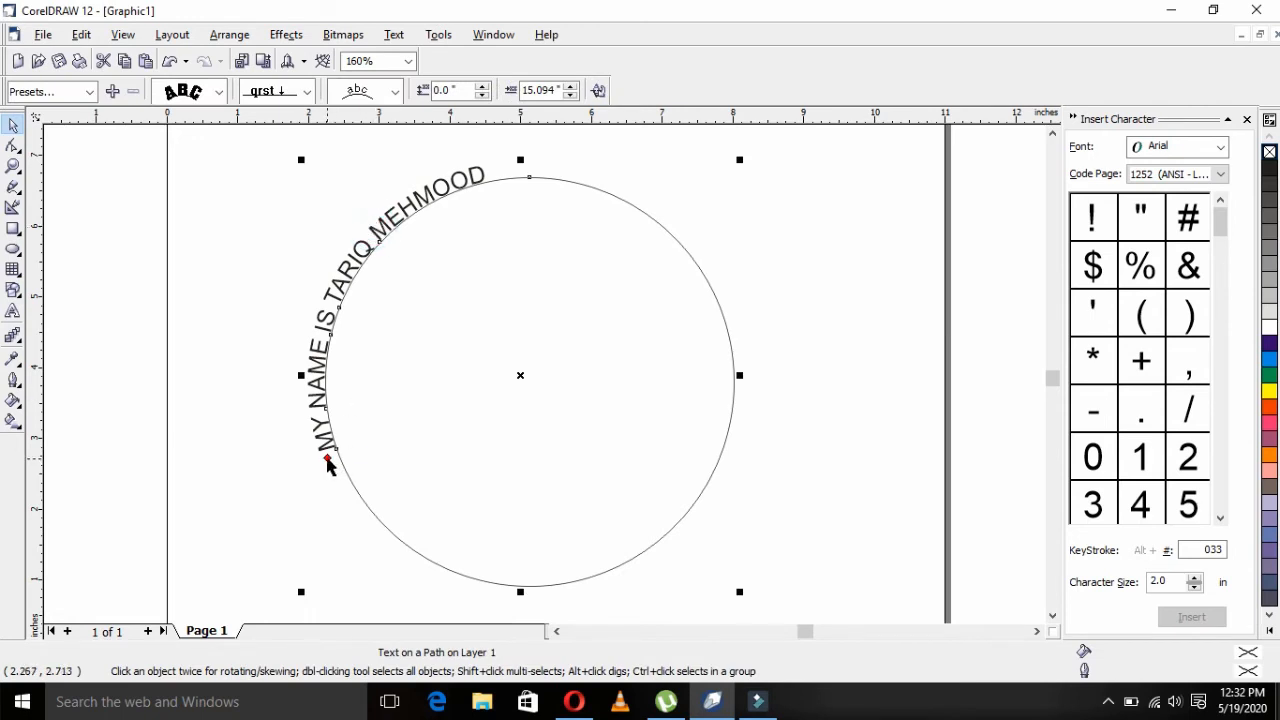
mouse_move(327, 460)
mouse_down()
mouse_move(281, 351)
mouse_move(318, 352)
mouse_move(309, 294)
mouse_move(374, 194)
mouse_move(394, 189)
mouse_move(376, 253)
mouse_move(368, 238)
mouse_up()
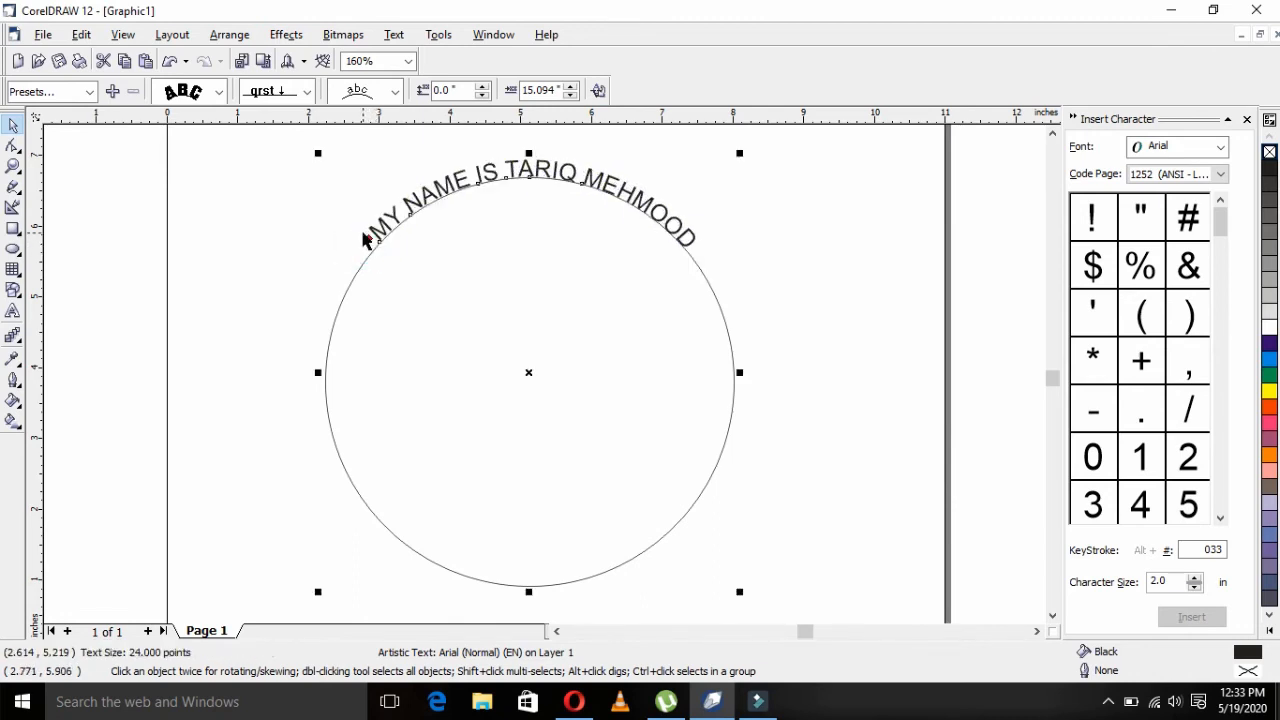
click(270, 285)
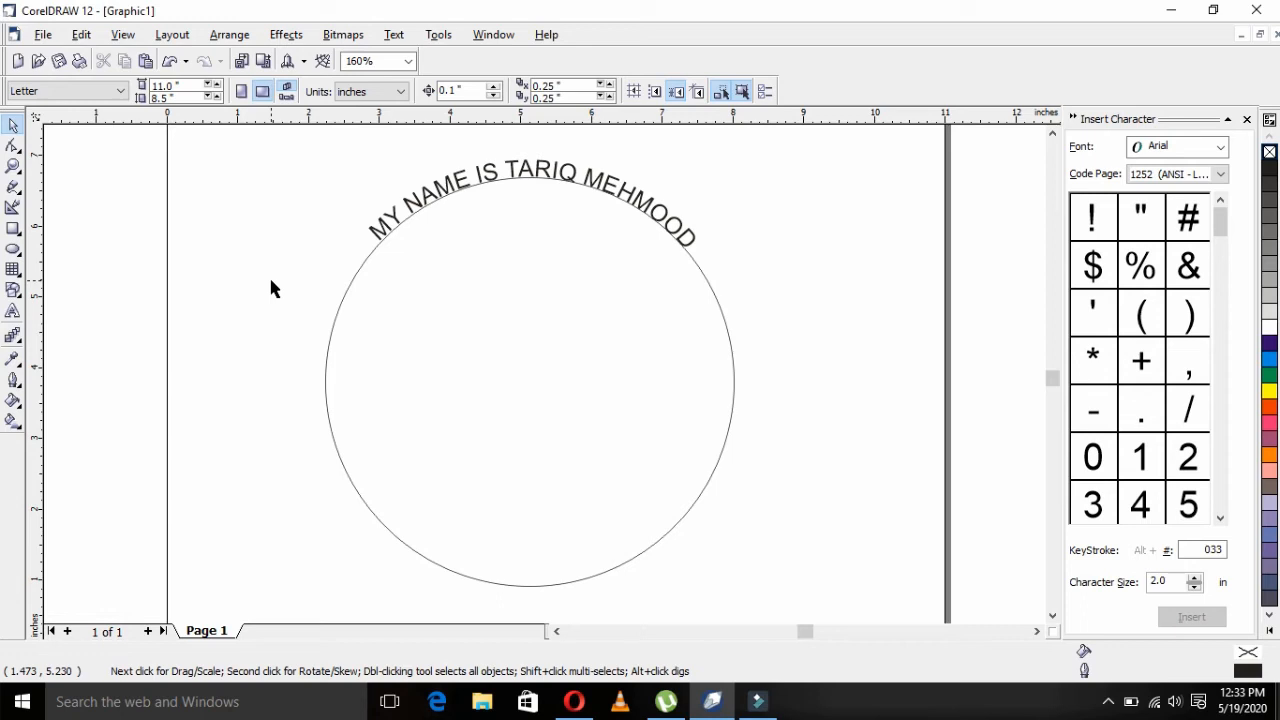
Delete the circle and the curved name text to empty the page.
click(590, 342)
key(Delete)
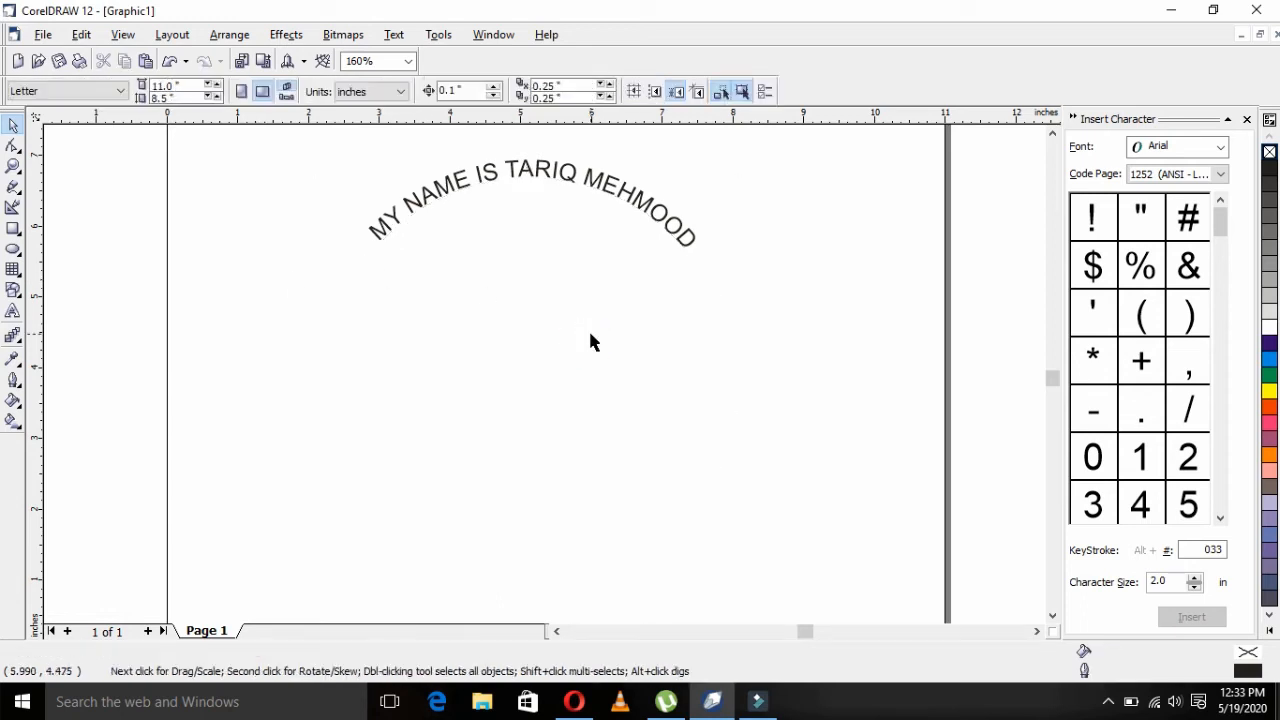
click(605, 195)
key(Delete)
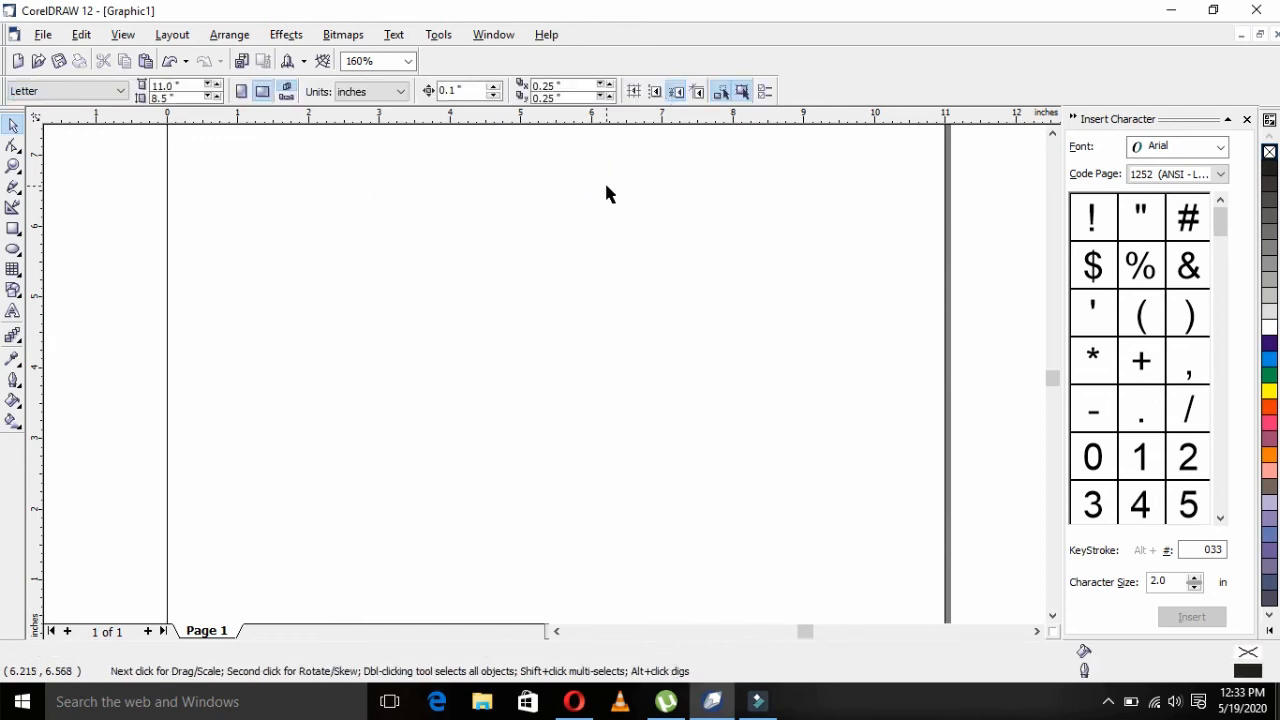
Draw a new circle about 5.76 inches in diameter near the middle of the page.
click(13, 249)
drag(359, 166, 829, 543)
drag(738, 560, 768, 572)
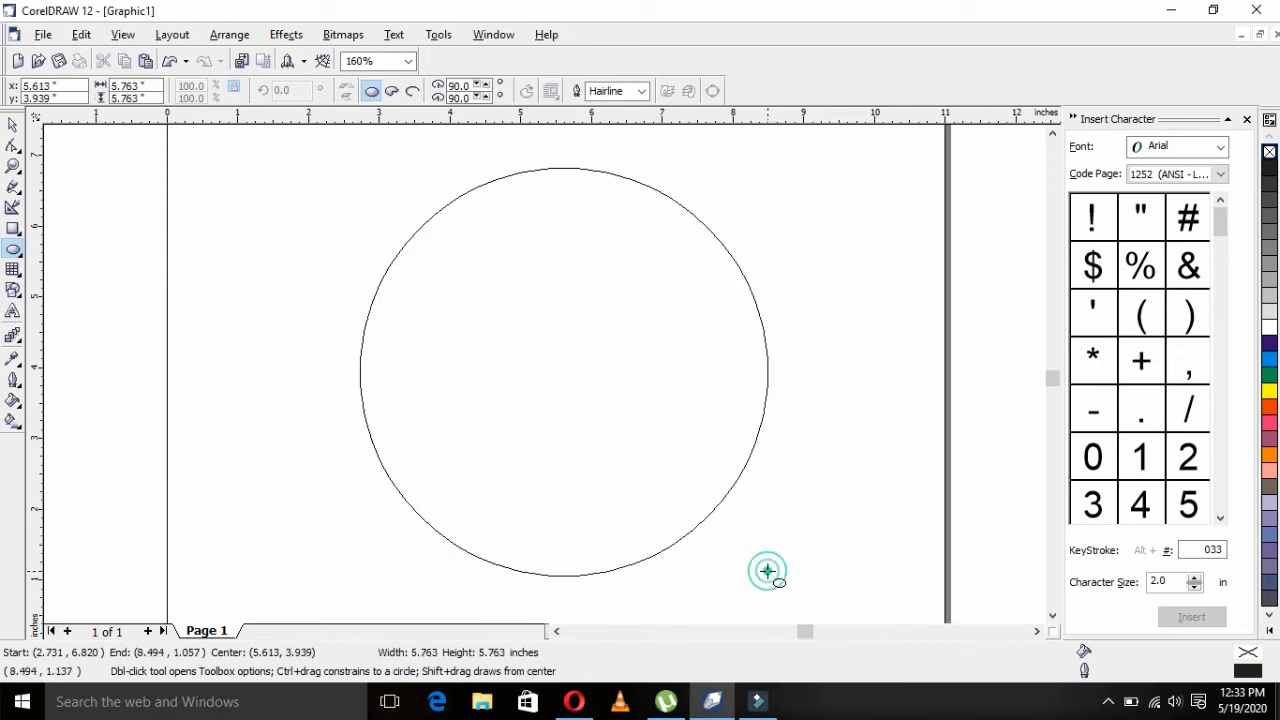
drag(768, 571, 768, 572)
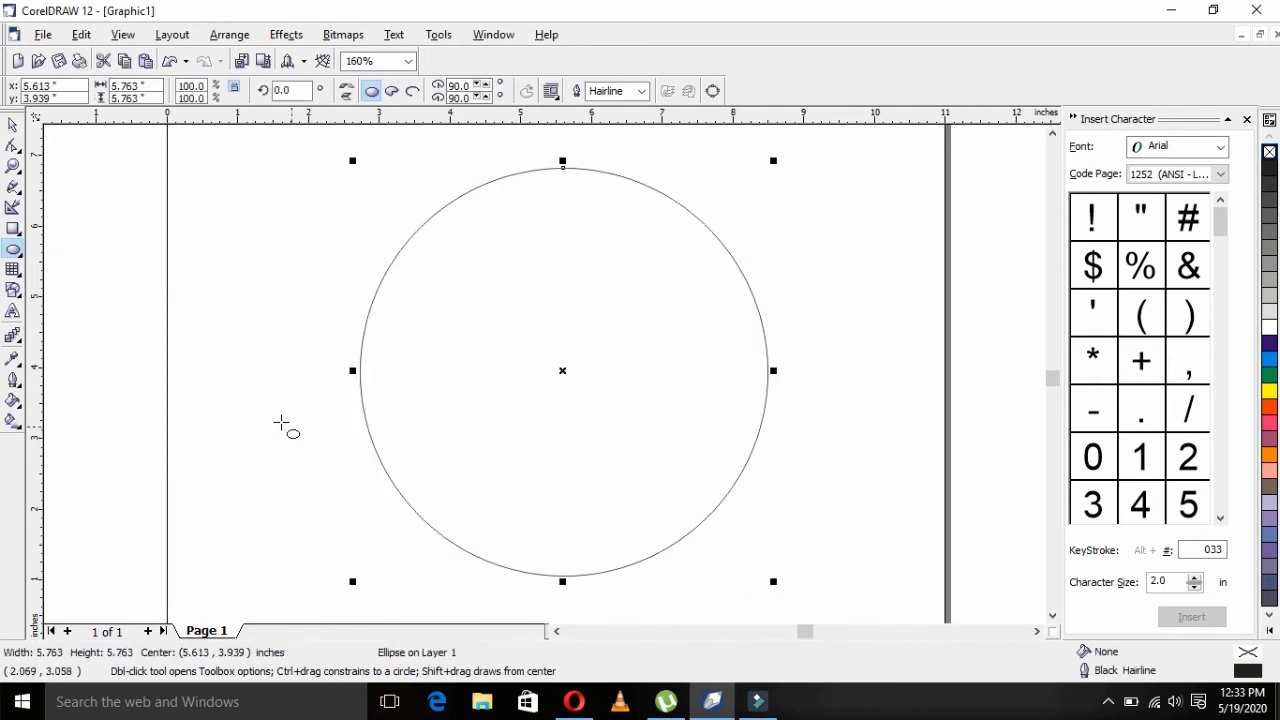
Draw a straight horizontal line about 5.76 inches long across the middle of the circle, from its left edge to its right edge.
click(14, 187)
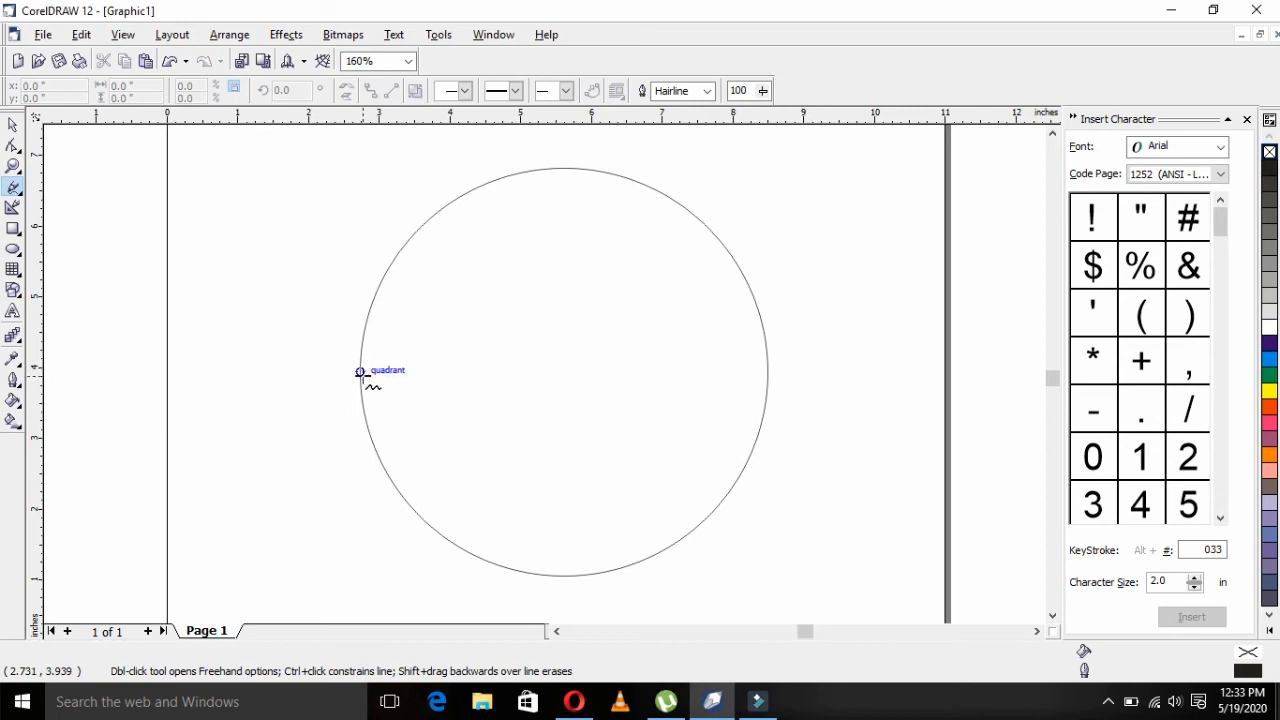
click(361, 371)
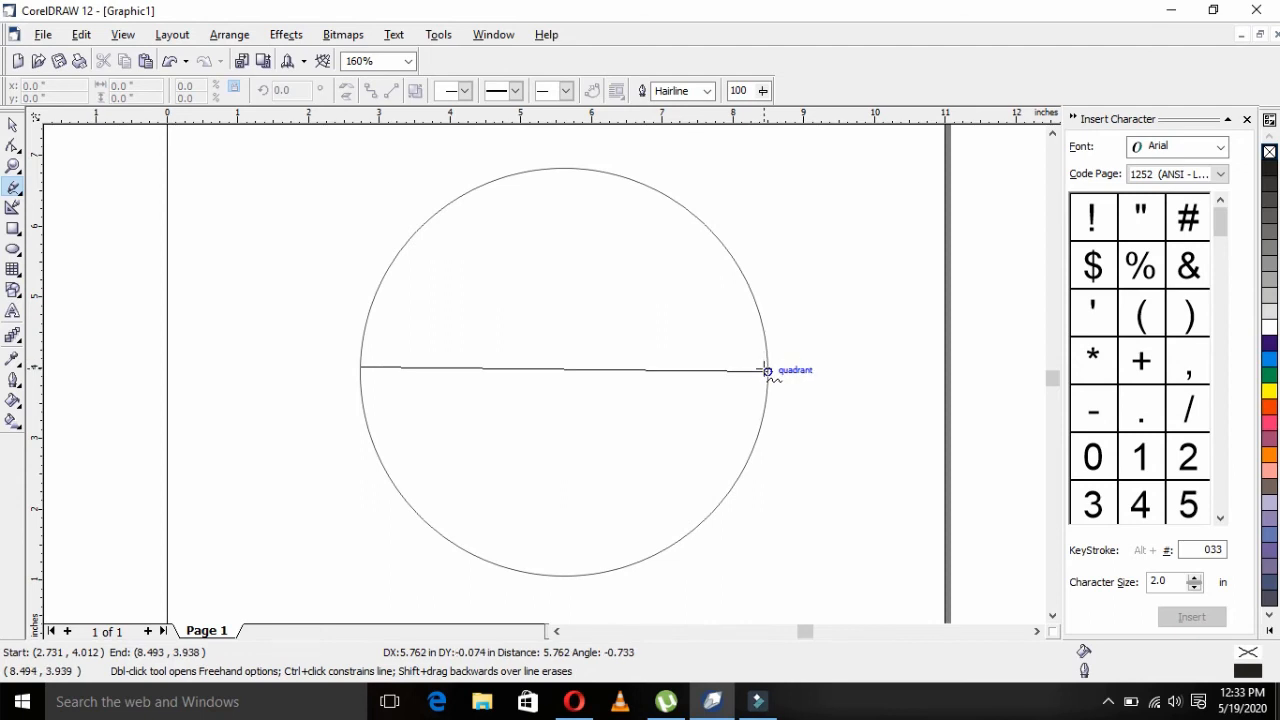
click(767, 370)
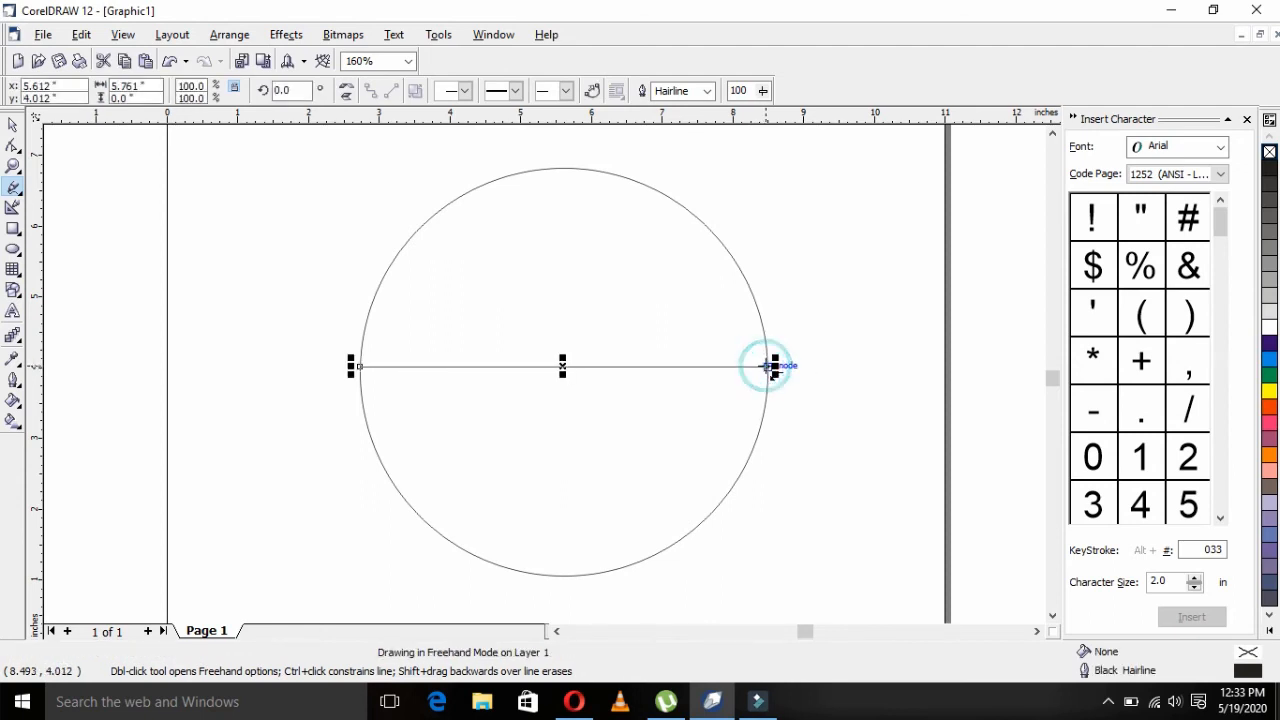
Convert the horizontal line to a curve and bend its middle down to the bottom of the circle.
click(14, 147)
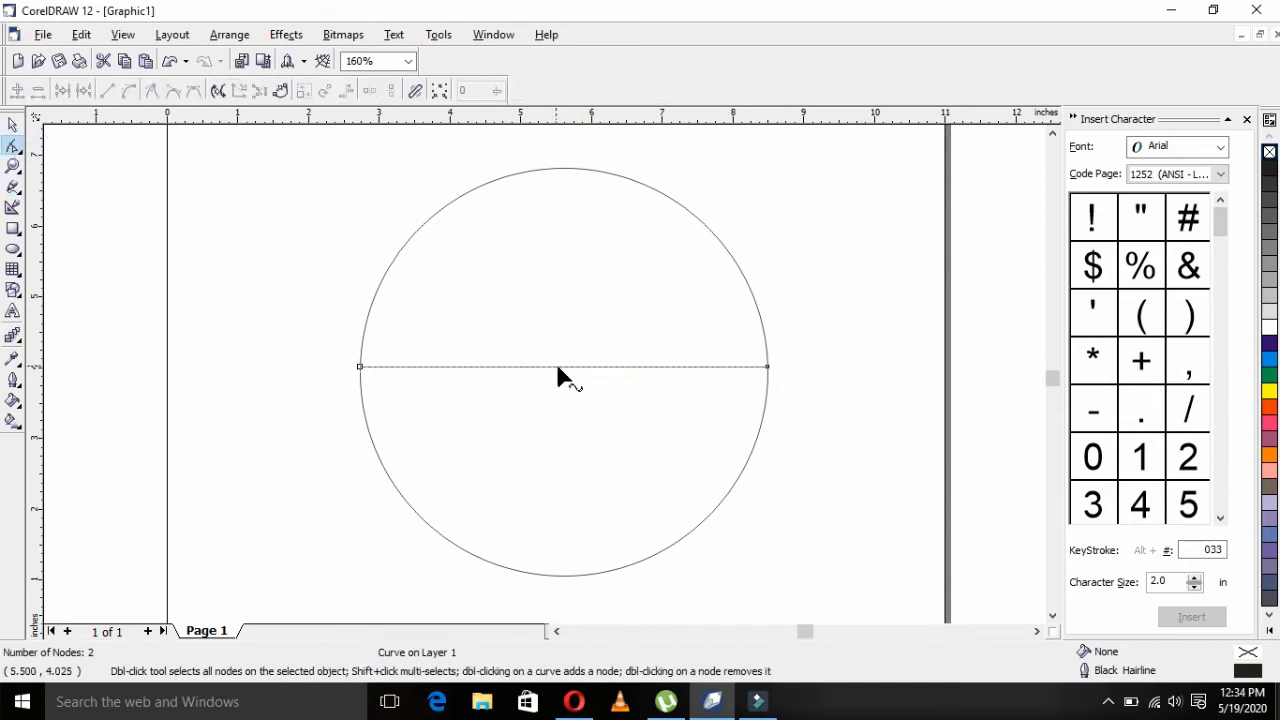
double_click(562, 367)
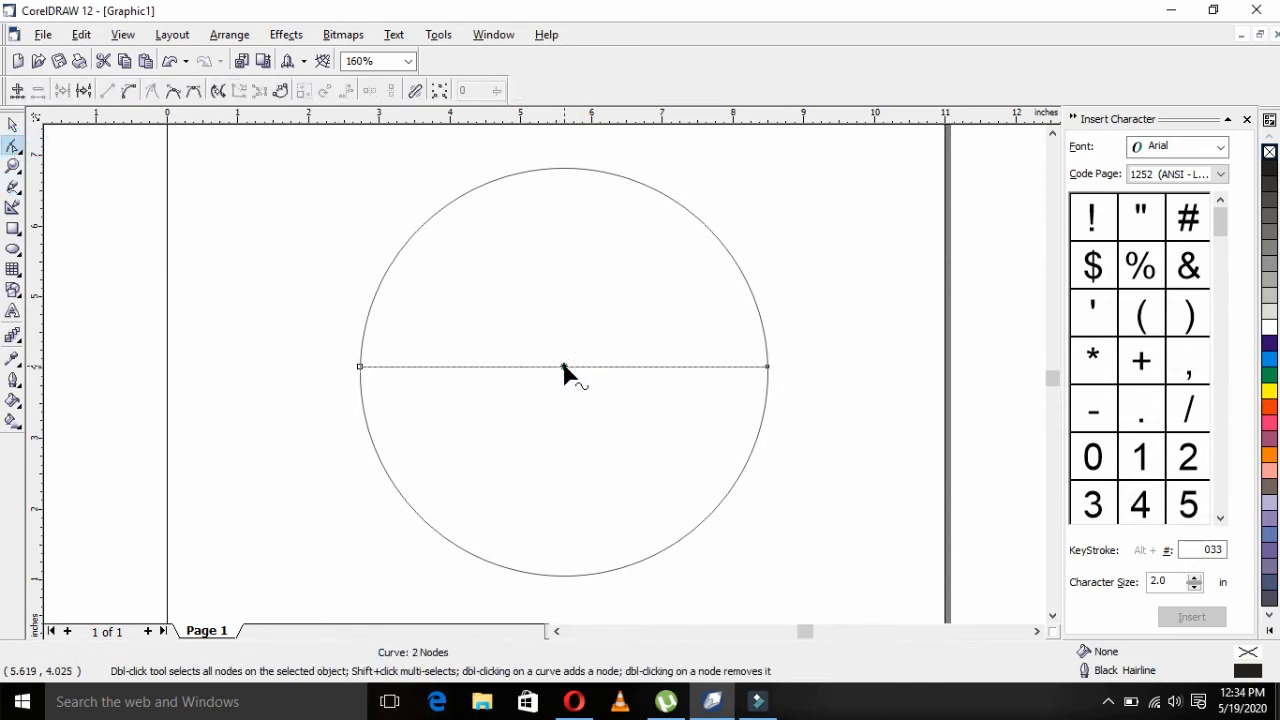
click(130, 93)
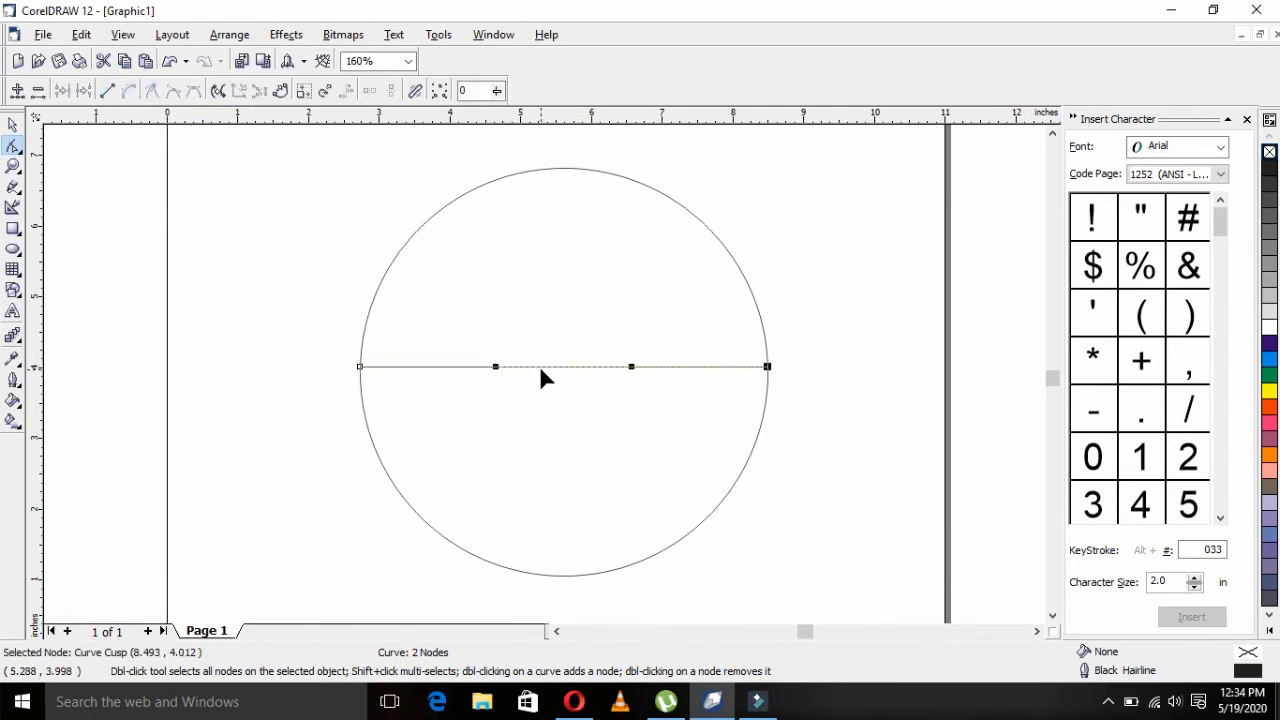
drag(556, 370, 556, 567)
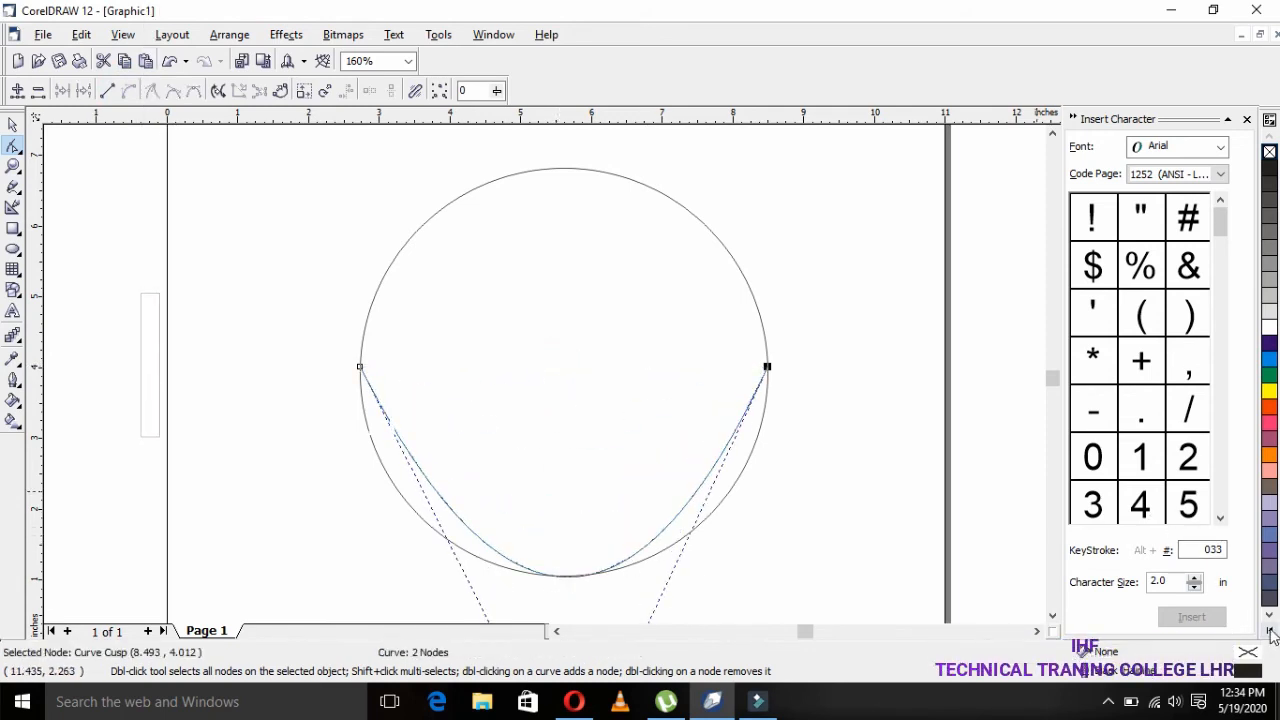
Close the Insert Character docker and adjust both curve handles so the curve follows the lower half of the circle.
click(1248, 120)
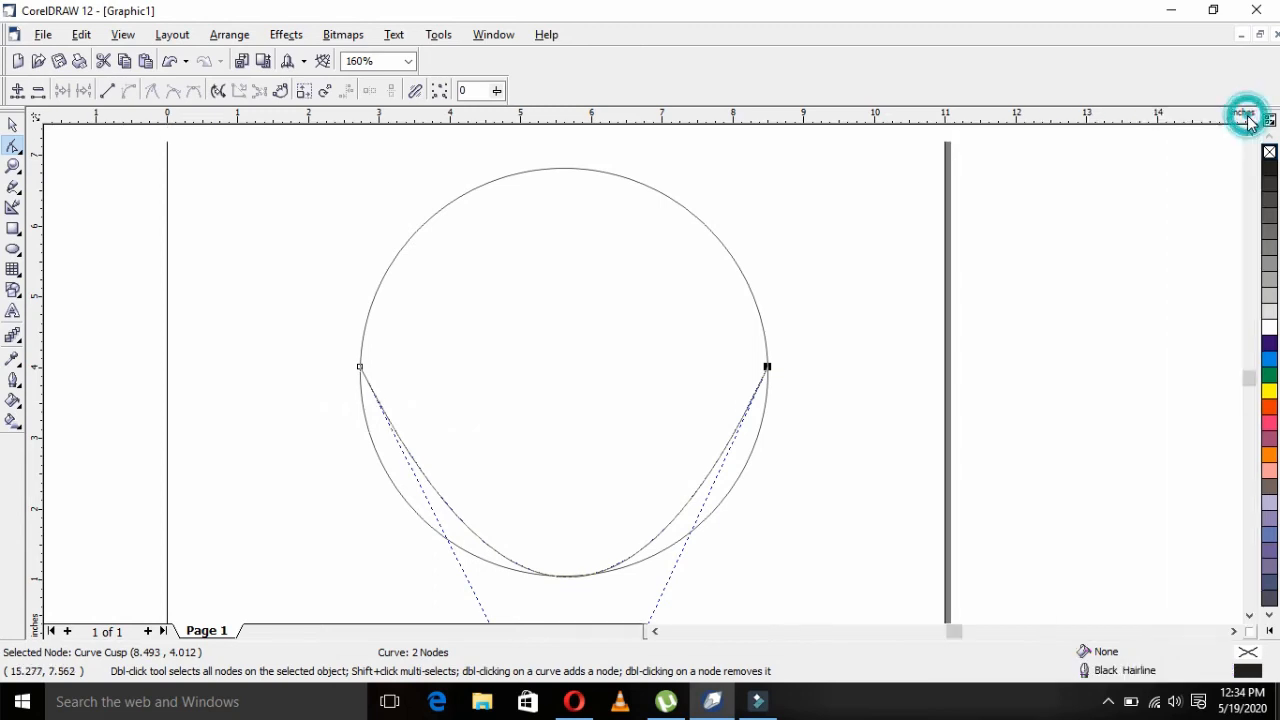
click(1250, 615)
click(1250, 615)
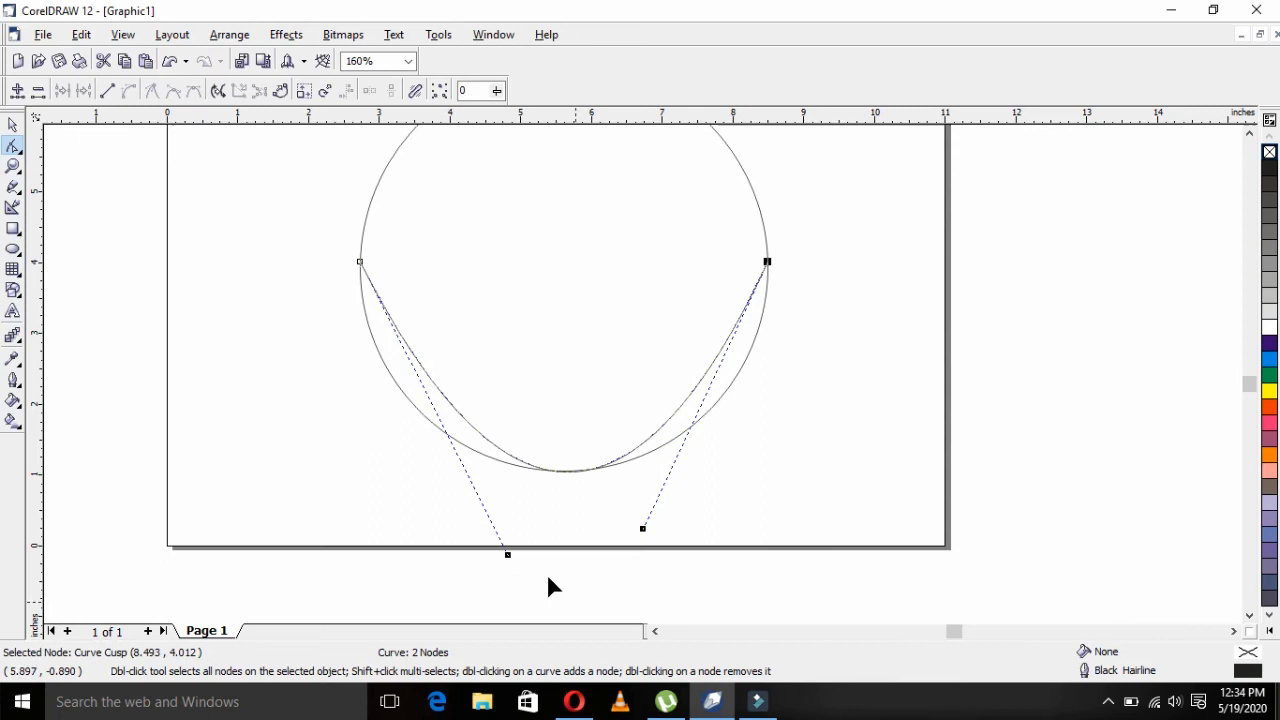
drag(508, 556, 369, 497)
drag(643, 529, 755, 553)
drag(369, 496, 366, 537)
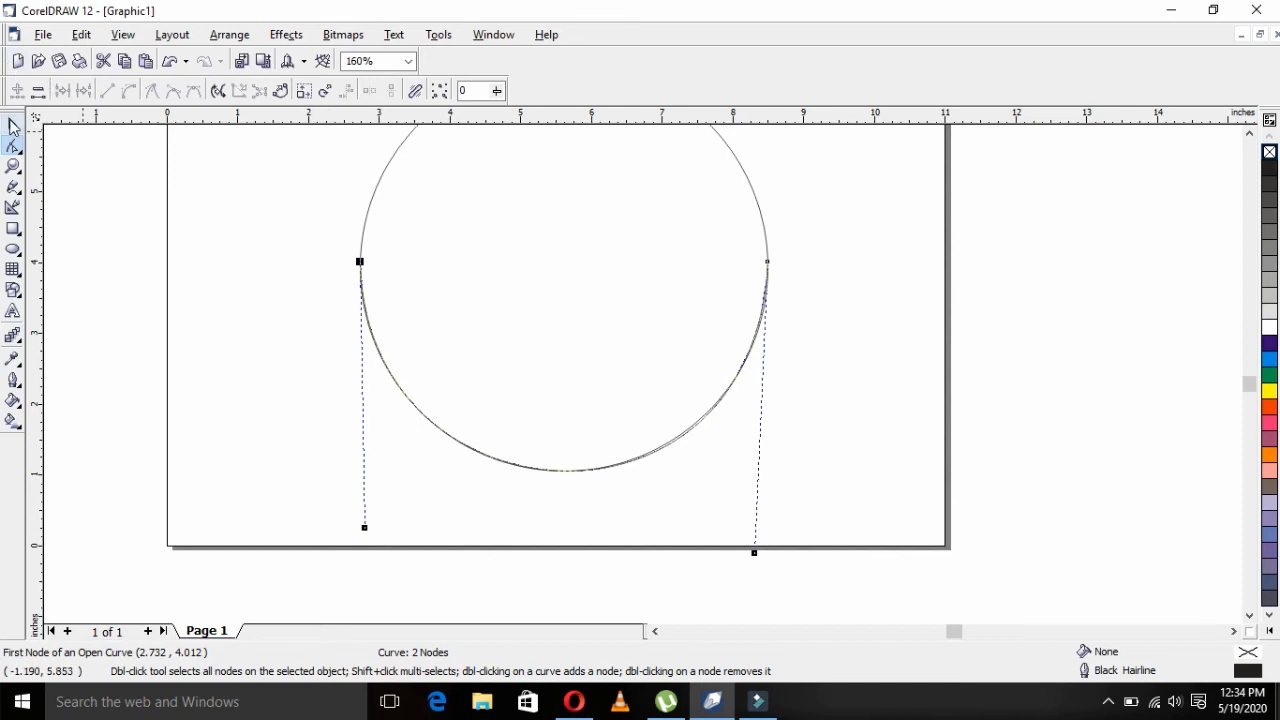
Move the full circle away from the half-circle curve, over the right edge of the page.
click(13, 127)
click(226, 268)
click(639, 205)
drag(639, 205, 1016, 184)
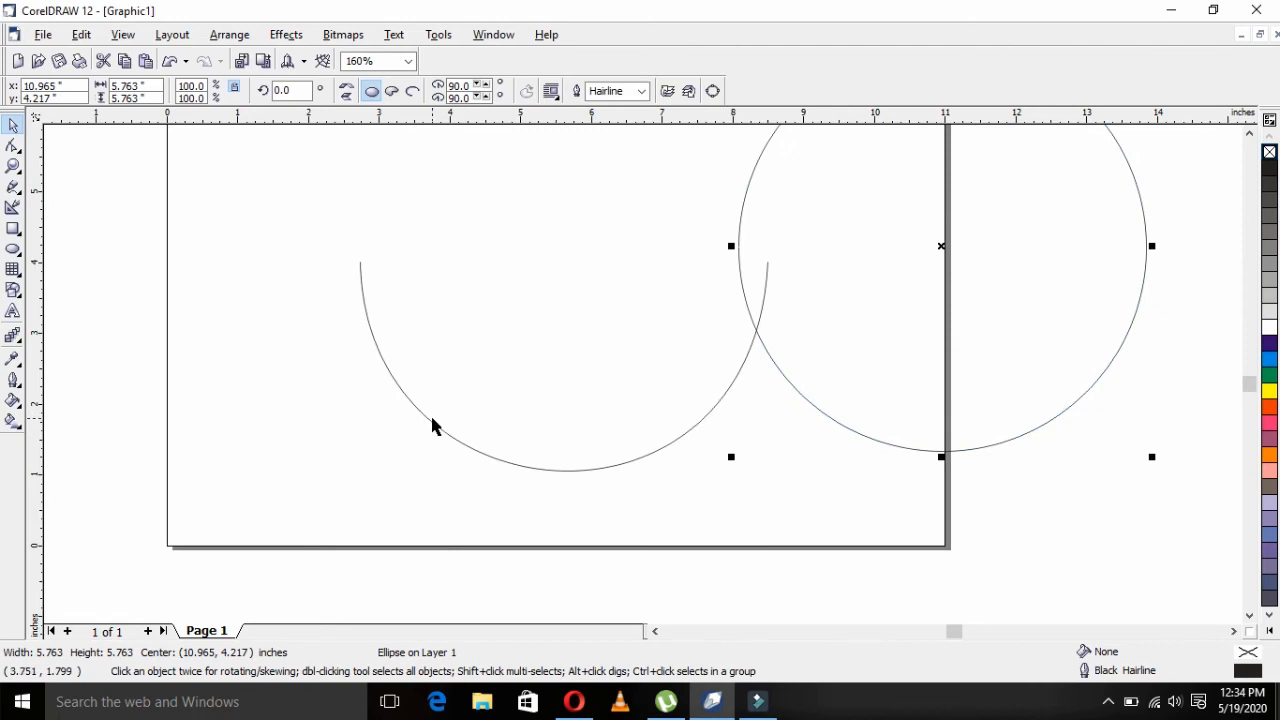
Move the half-circle curve to the lower-left area of the page, centred at about 3.49, 1.76 inches.
double_click(432, 425)
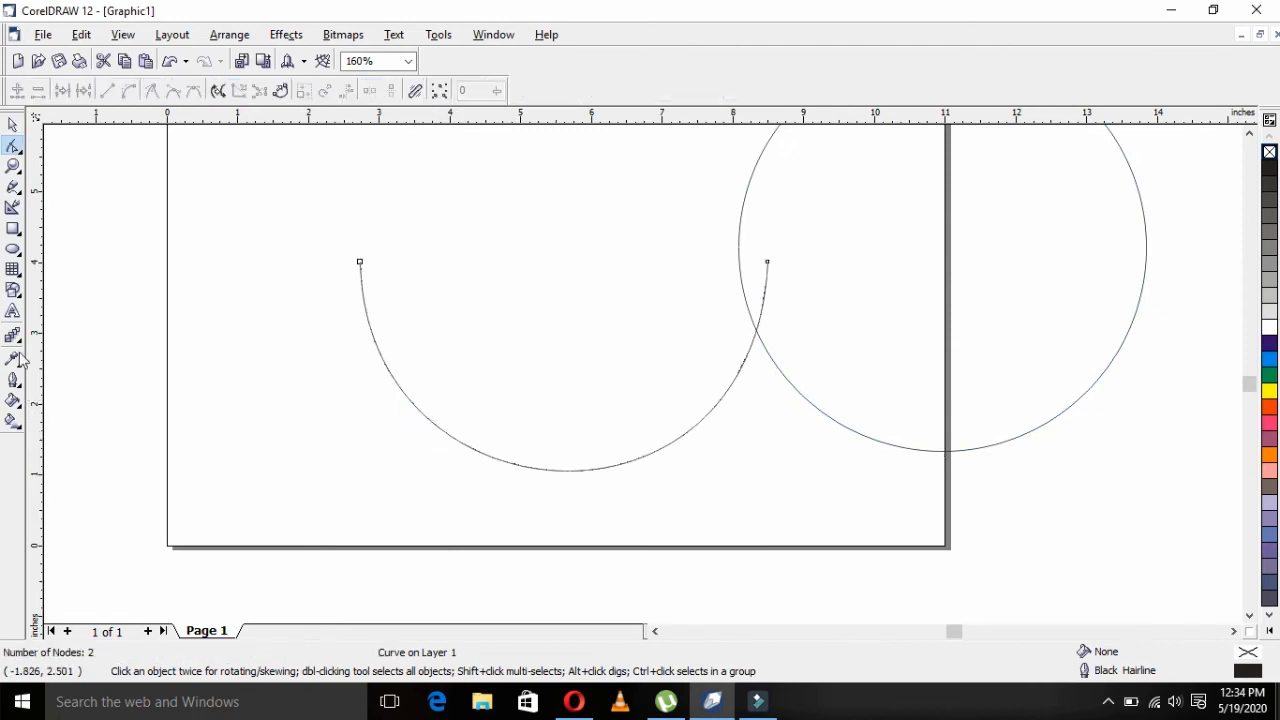
click(13, 125)
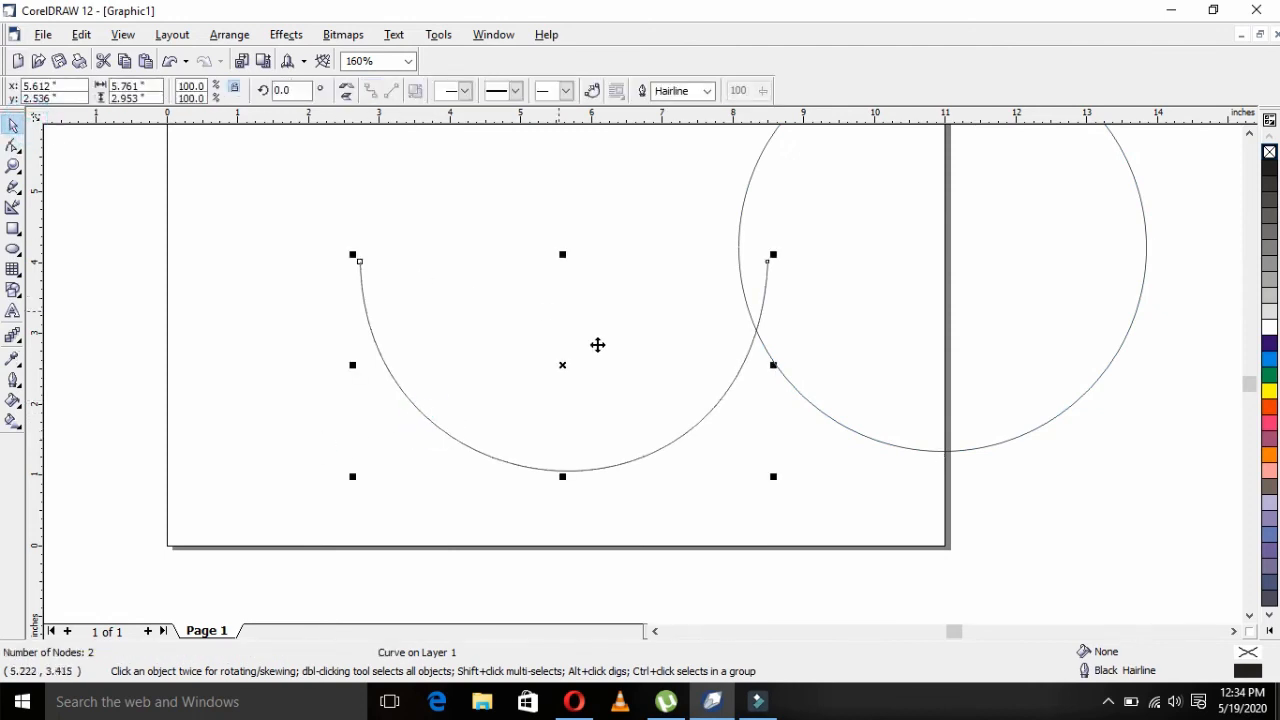
drag(563, 366, 414, 421)
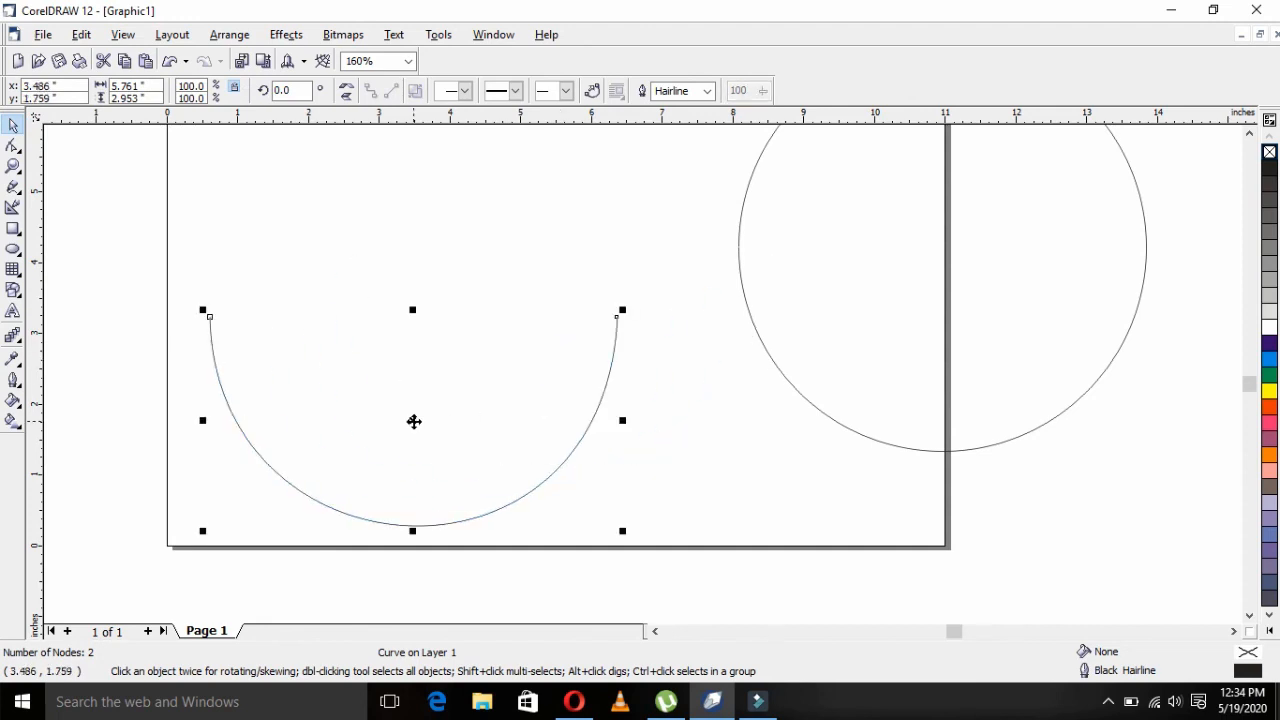
click(138, 141)
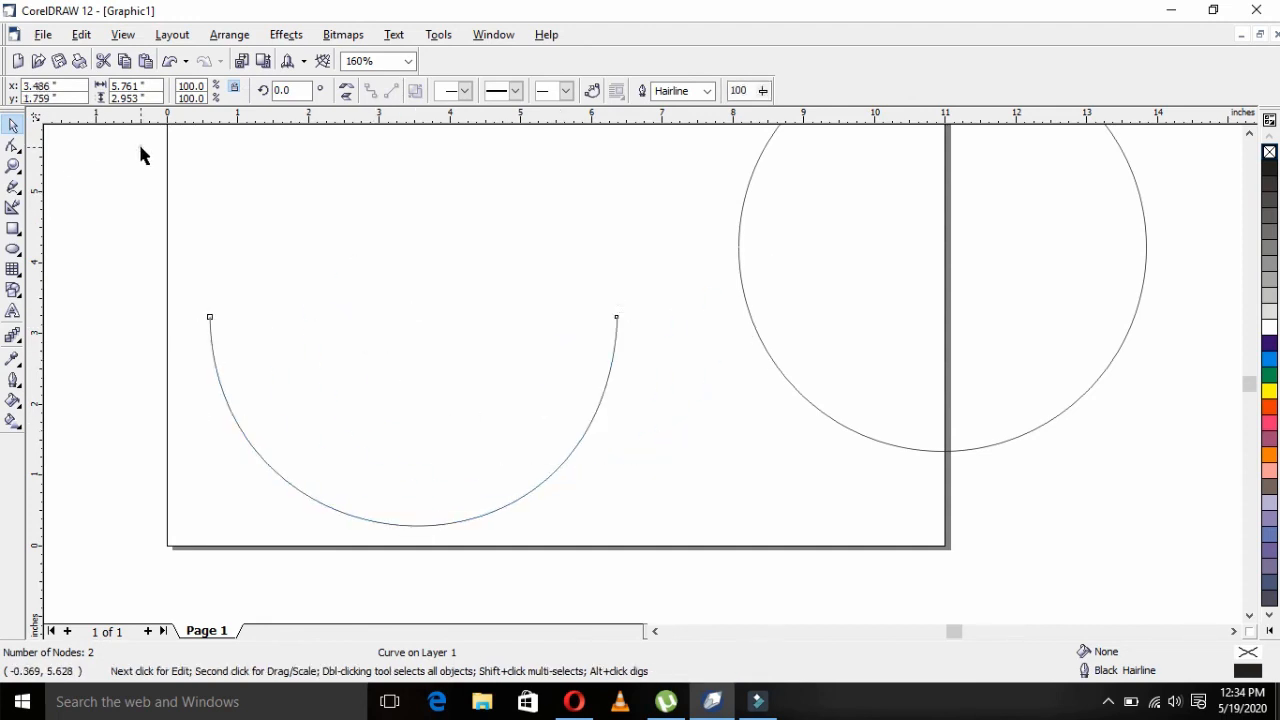
Add artistic text along the half-circle curve from its left end, reading "MY NAME IS" followed by the person's full name.
click(14, 311)
click(211, 325)
text(MY N)
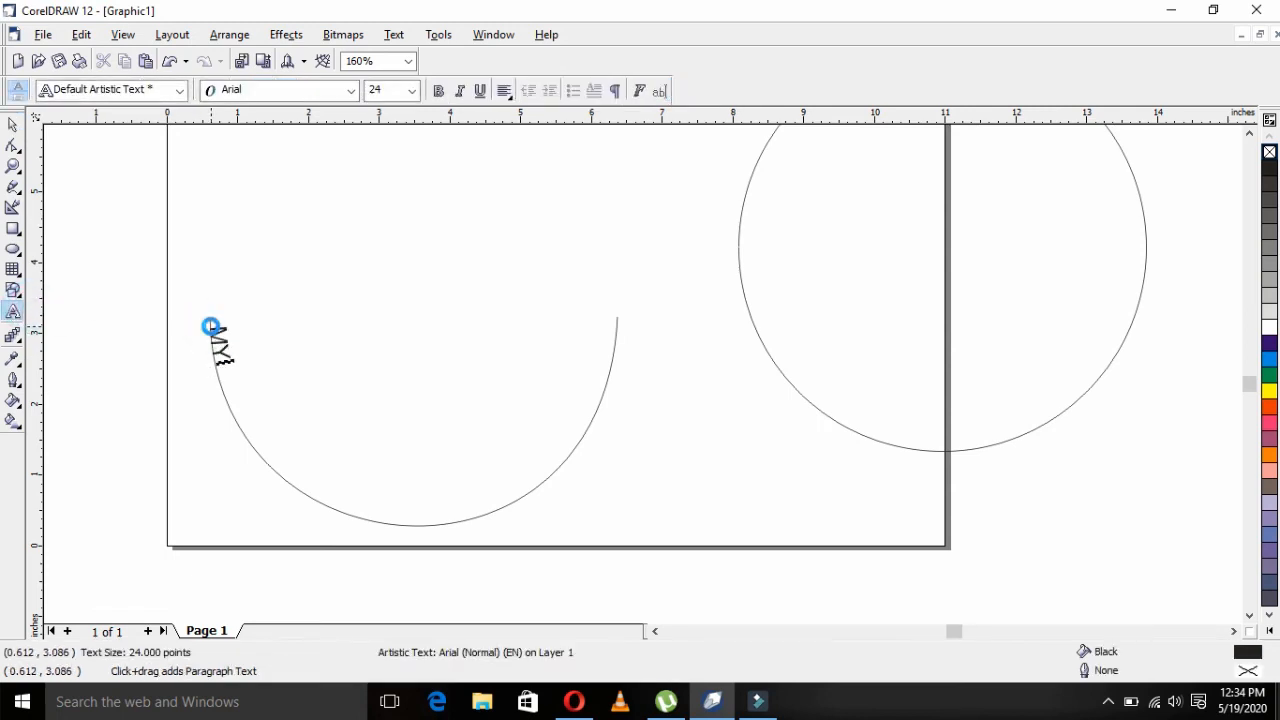
text(AME IS TARIQ MH)
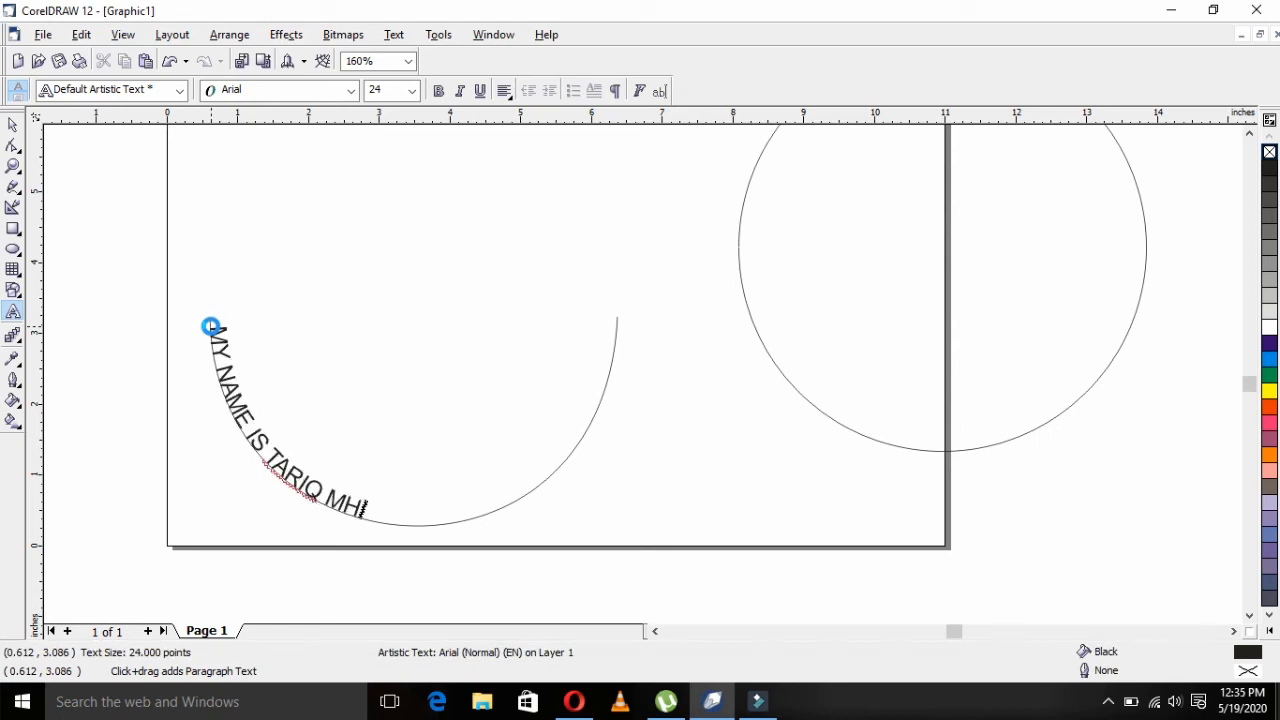
key(BackSpace)
text(EHMOOD)
Select all of the text on the curve and set its font size to 40.
key(shift+Left)
key(shift+Left)
key(shift+Left)
key(shift+Left)
key(shift+Left)
key(shift+Left)
key(shift+Left)
key(shift+Left)
key(shift+Left)
key(shift+Left)
key(shift+Left)
key(shift+Left)
key(shift+Left)
key(shift+Left)
key(shift+Left)
key(shift+Left)
key(shift+Left)
key(shift+Left)
key(shift+Left)
key(shift+Left)
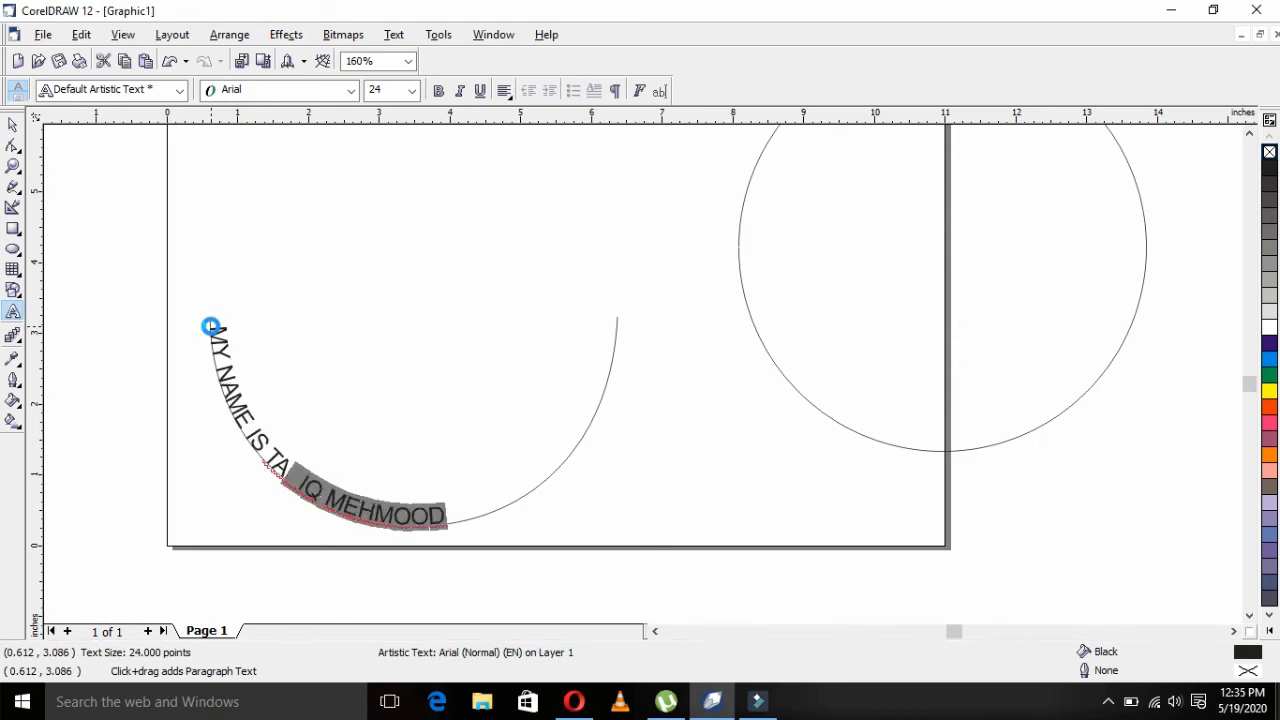
key(shift+Left)
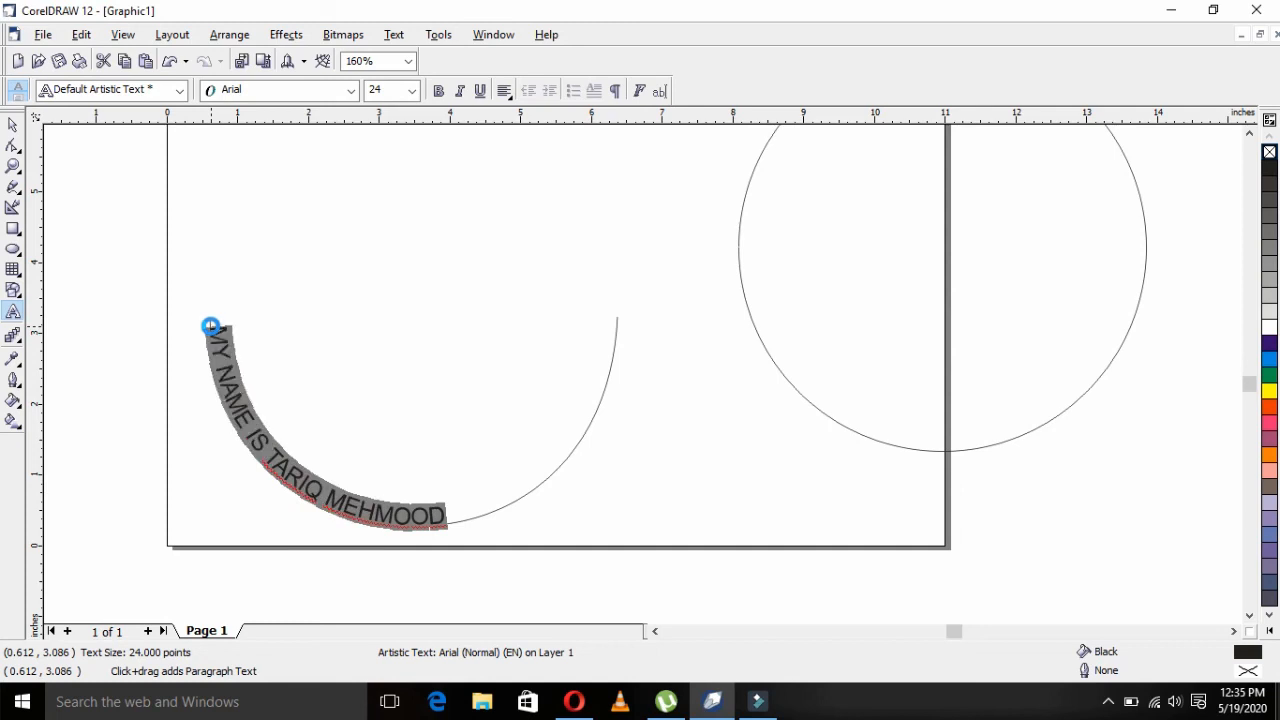
click(411, 90)
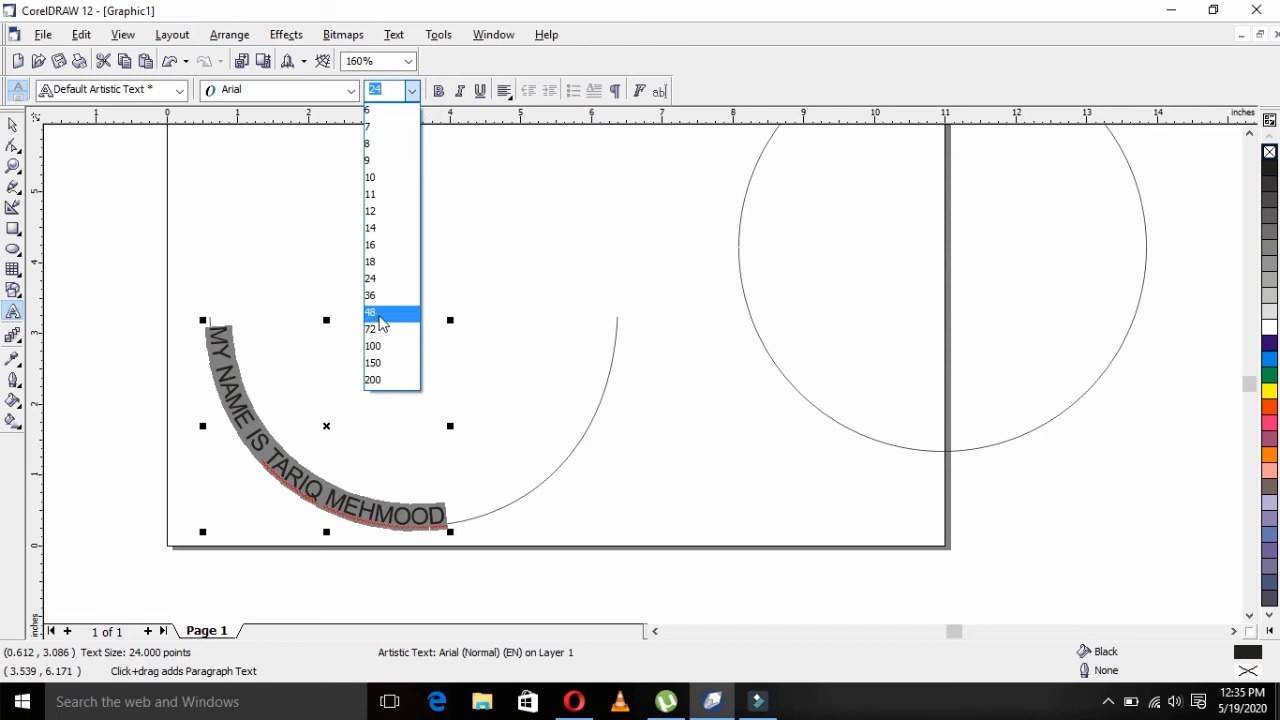
click(379, 313)
click(390, 104)
text(40)
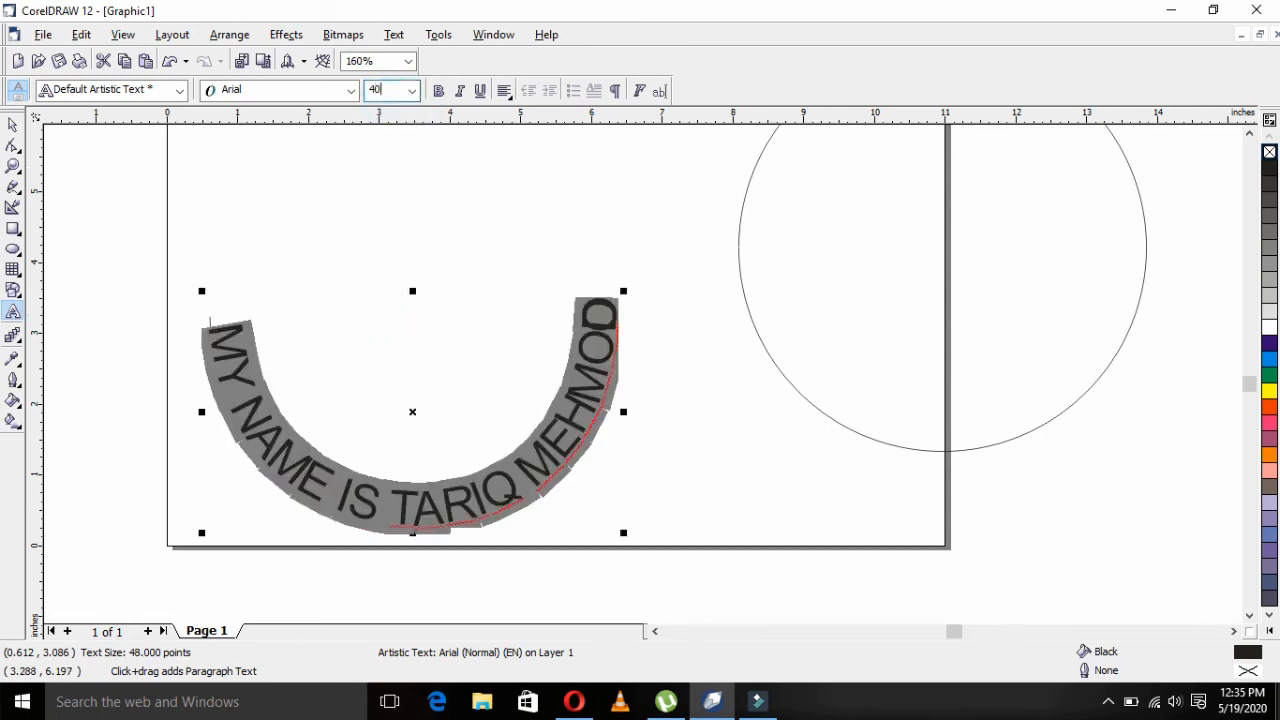
key(Return)
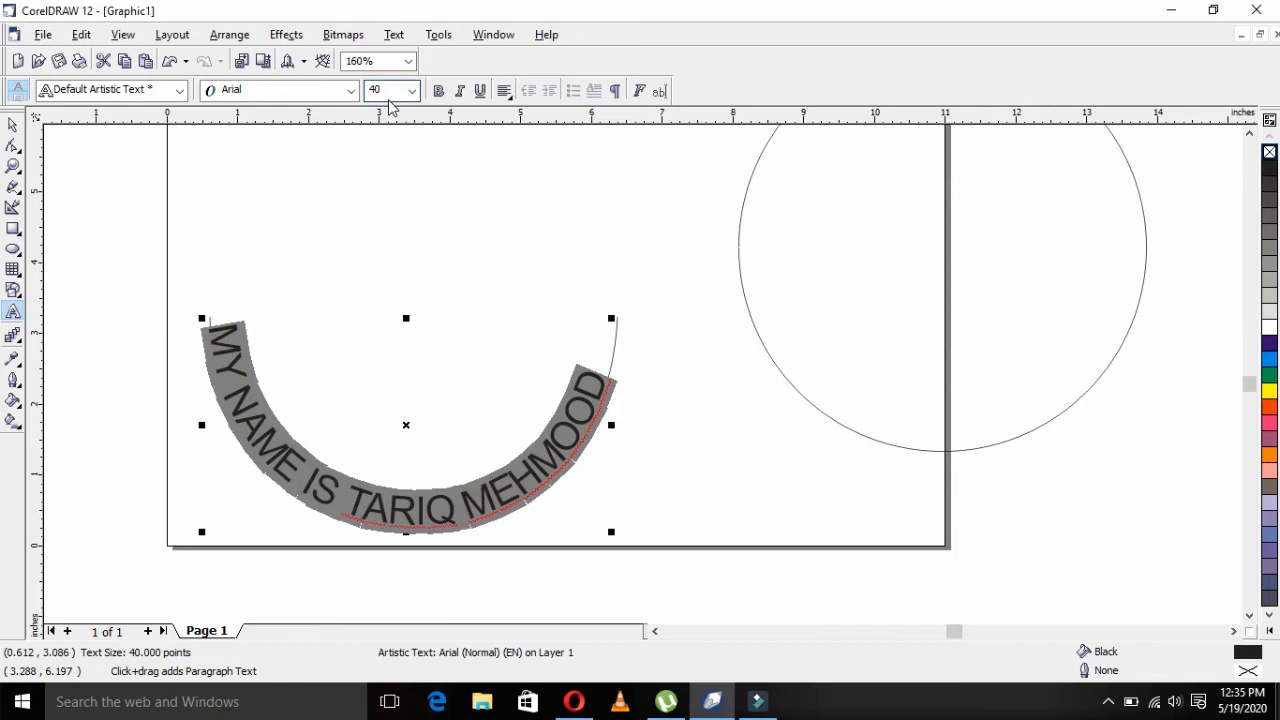
Widen the character spacing with the Shape tool so the text spans the whole half-circle curve, and deselect it.
click(14, 148)
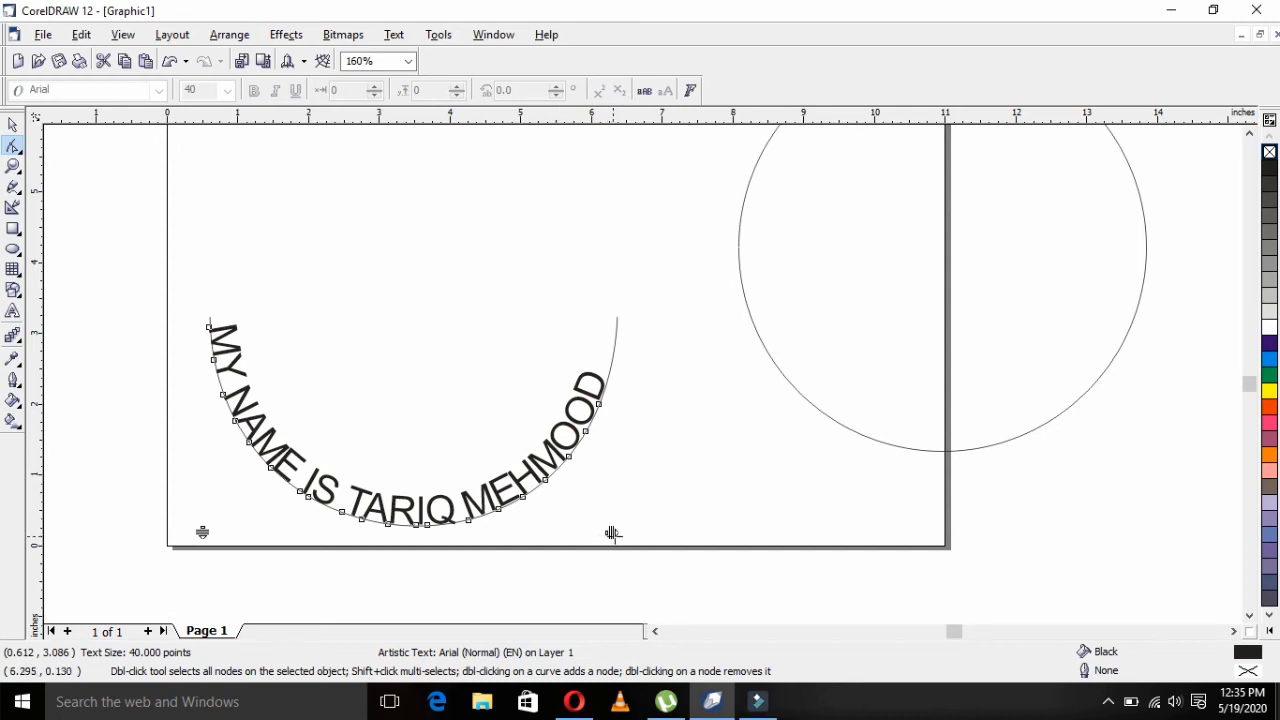
drag(612, 533, 634, 534)
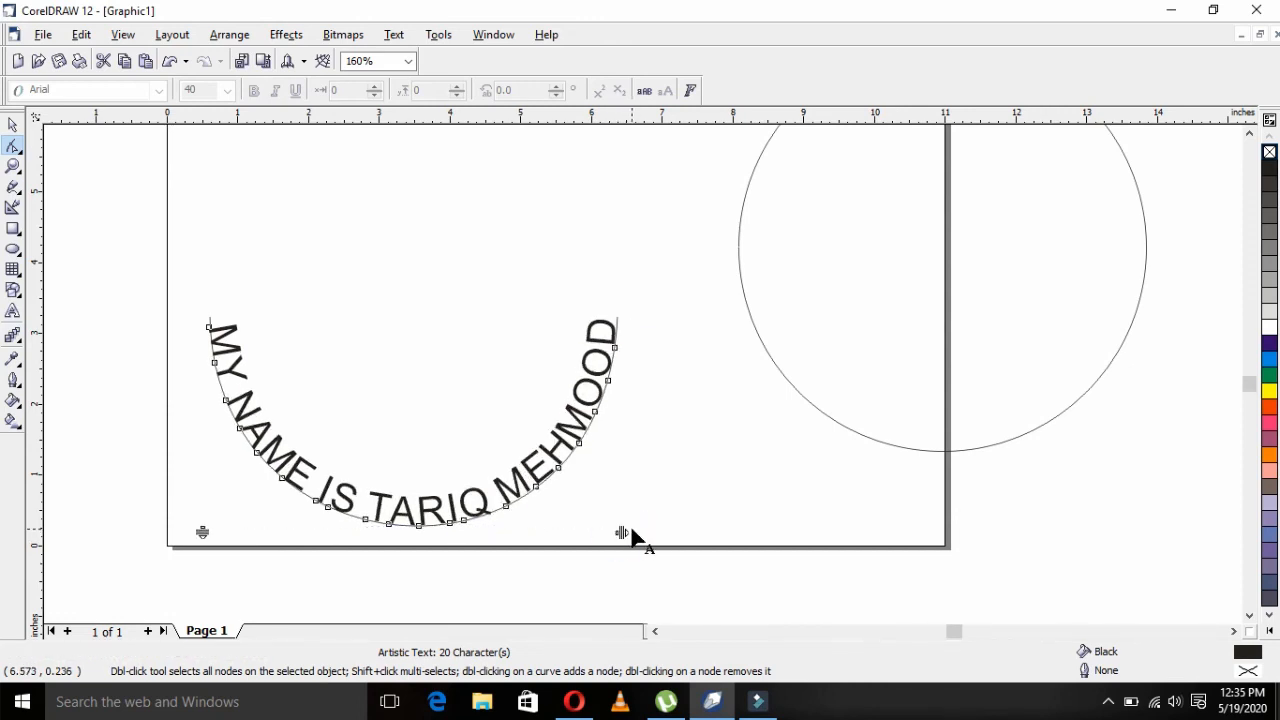
click(13, 126)
click(231, 219)
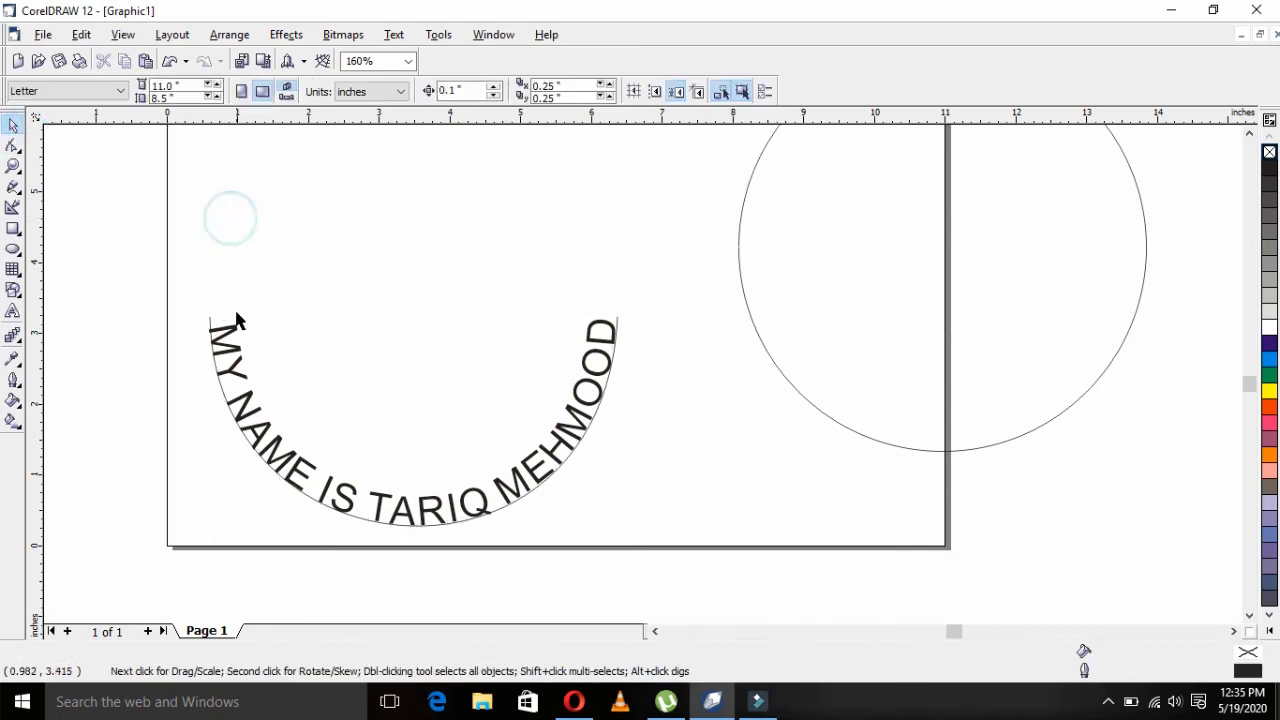
Convert the text on the path to curves to detach it from the half-circle line.
click(233, 372)
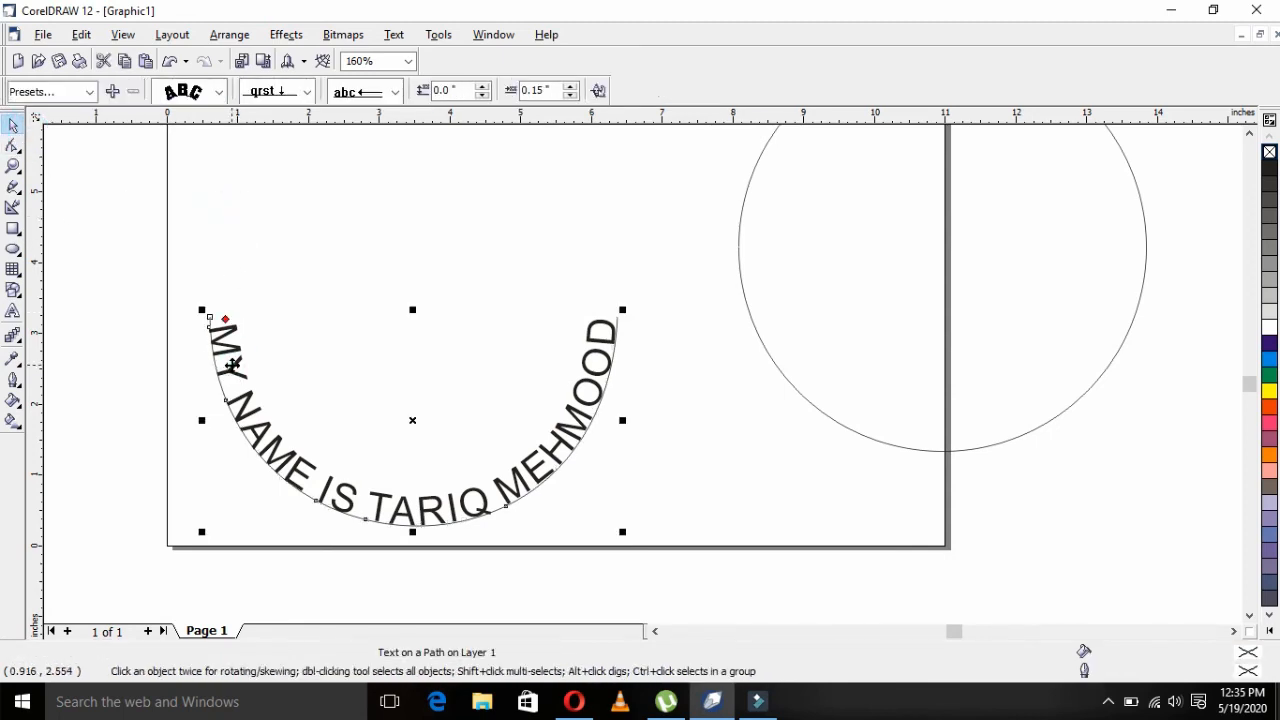
key(Delete)
key(ctrl+z)
right_click(245, 413)
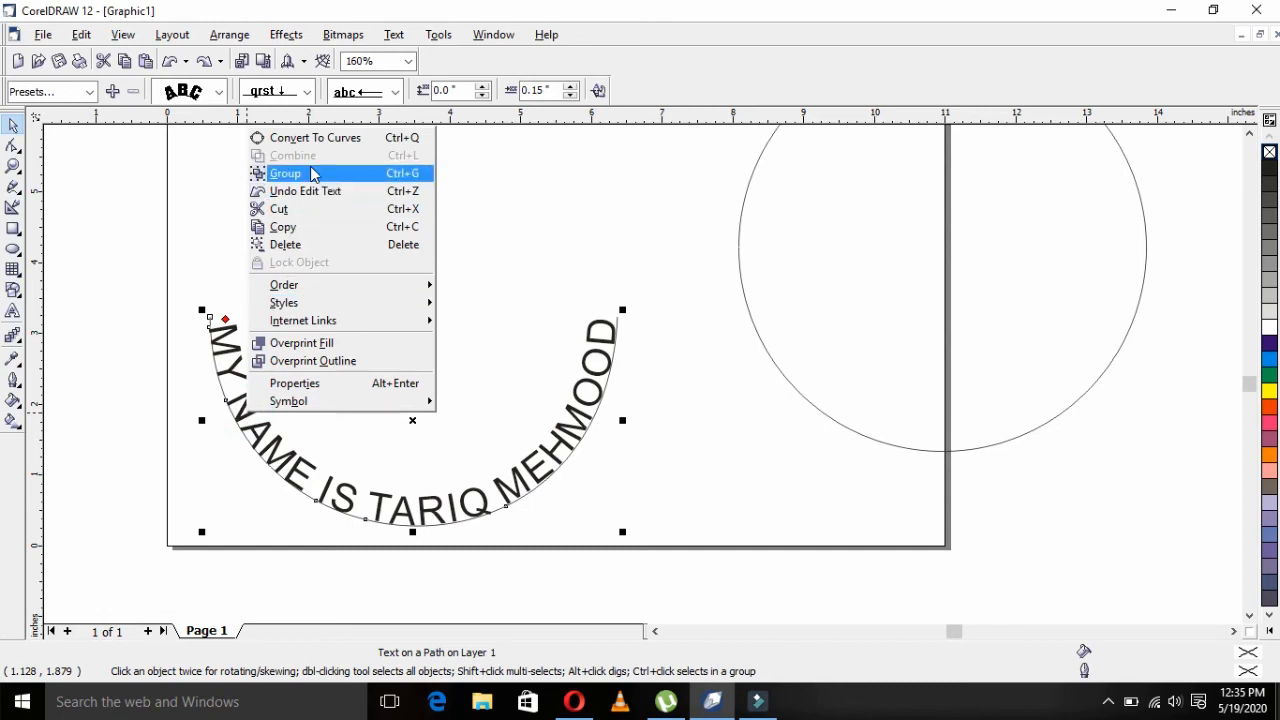
click(329, 130)
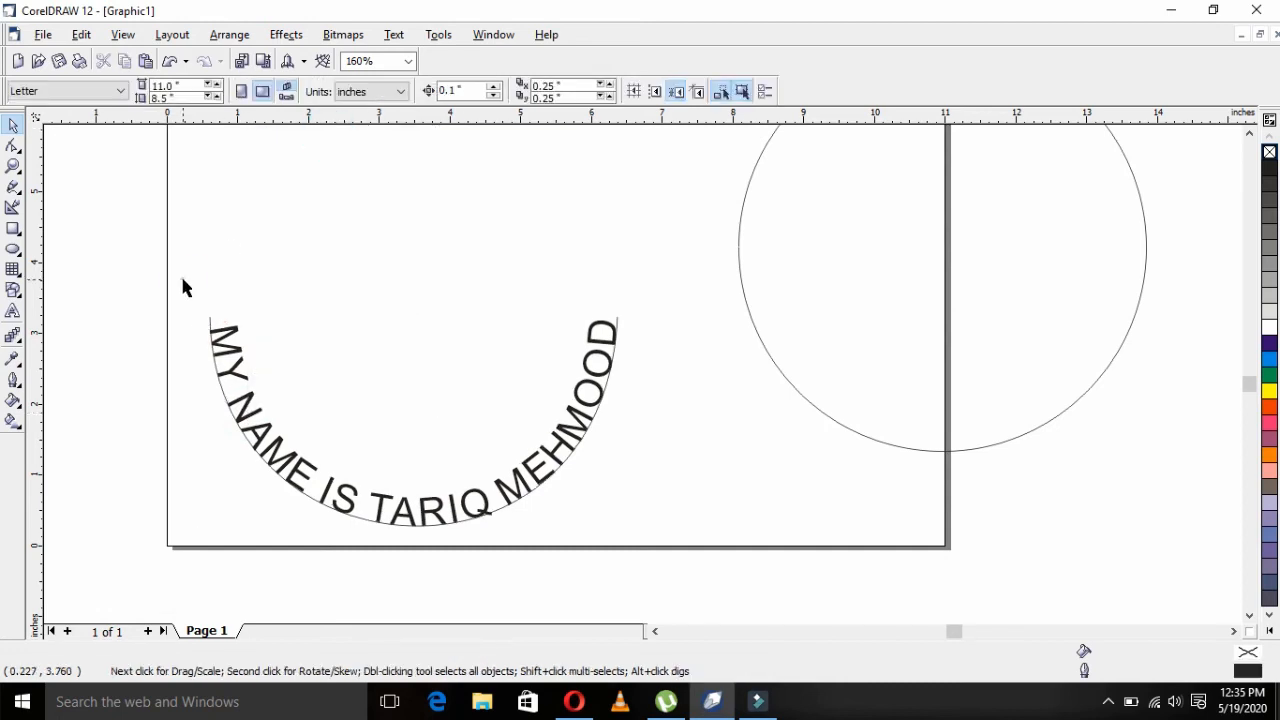
Move the curved lettering up off the half-circle line and delete that line.
drag(235, 380, 280, 203)
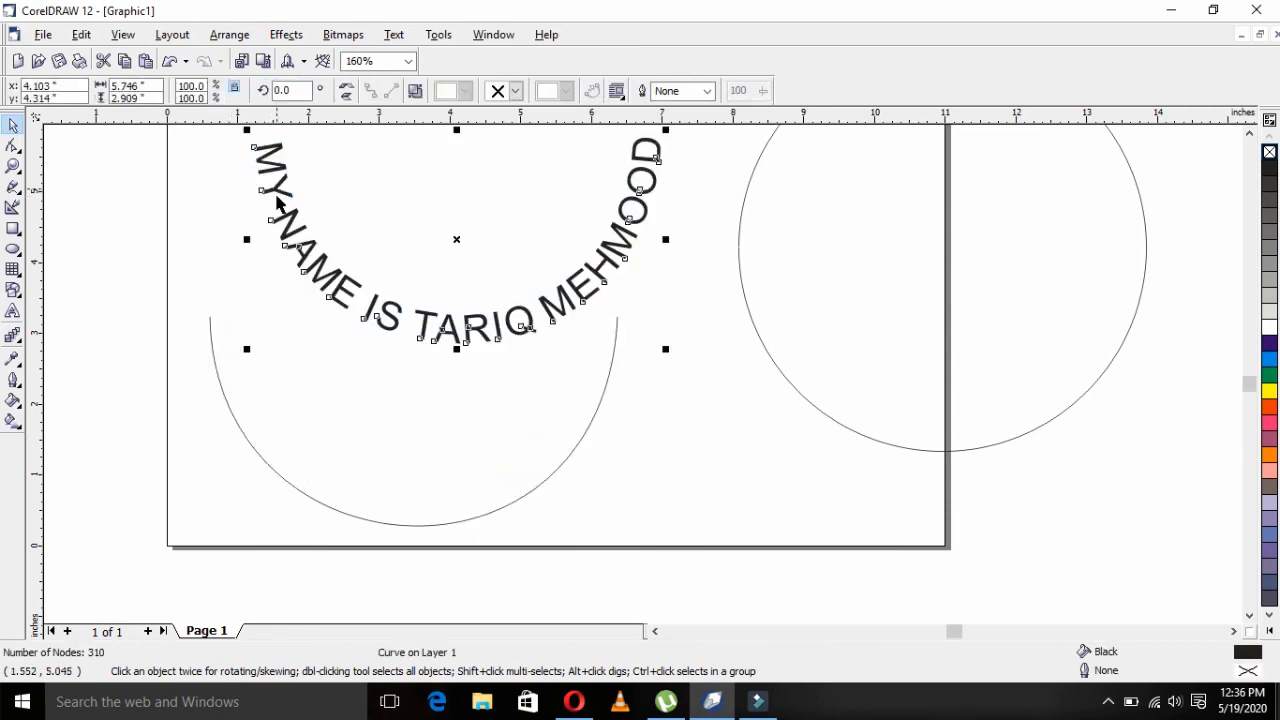
click(275, 473)
key(Delete)
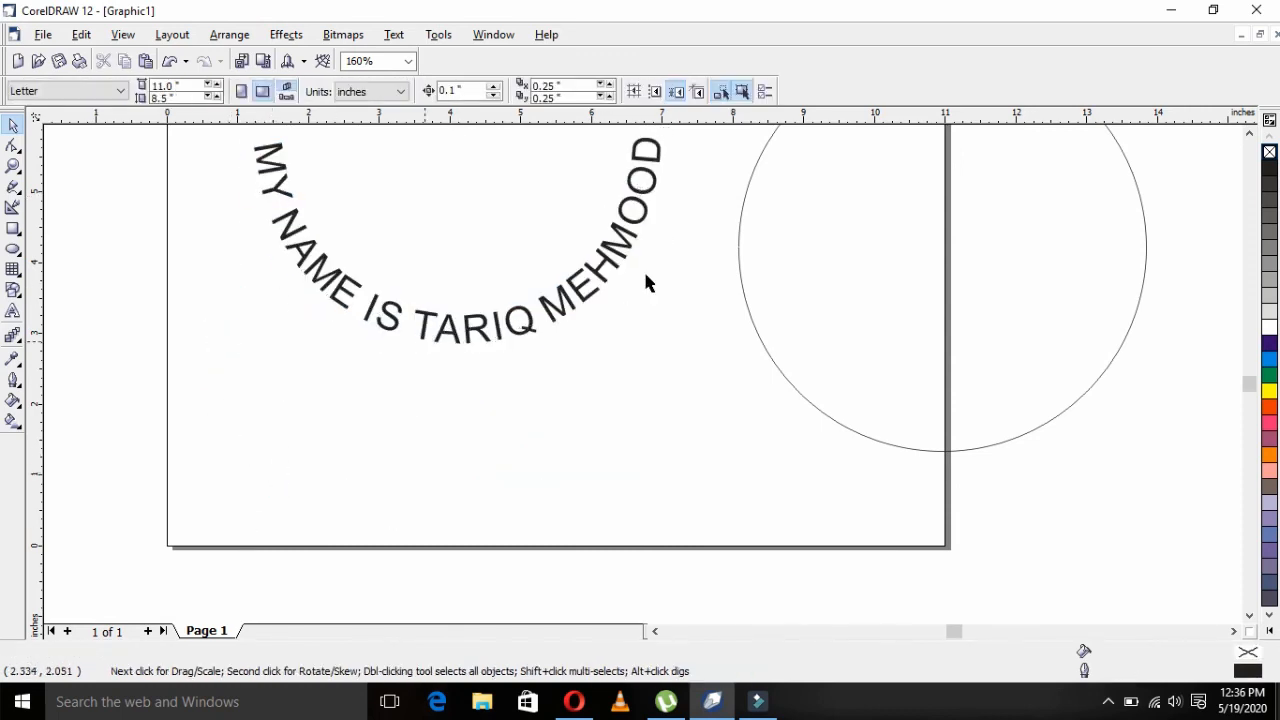
Bring the full circle back and centre both the circle and the curved lettering on the page.
drag(846, 340, 422, 381)
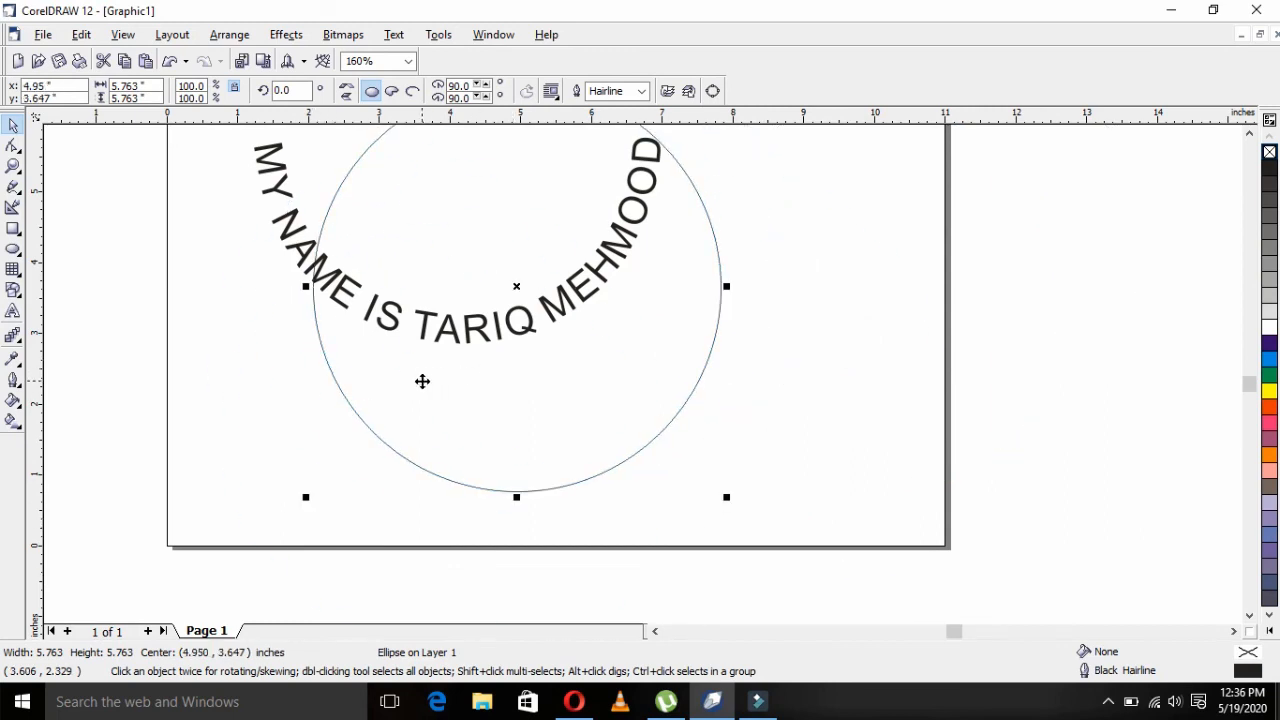
key(p)
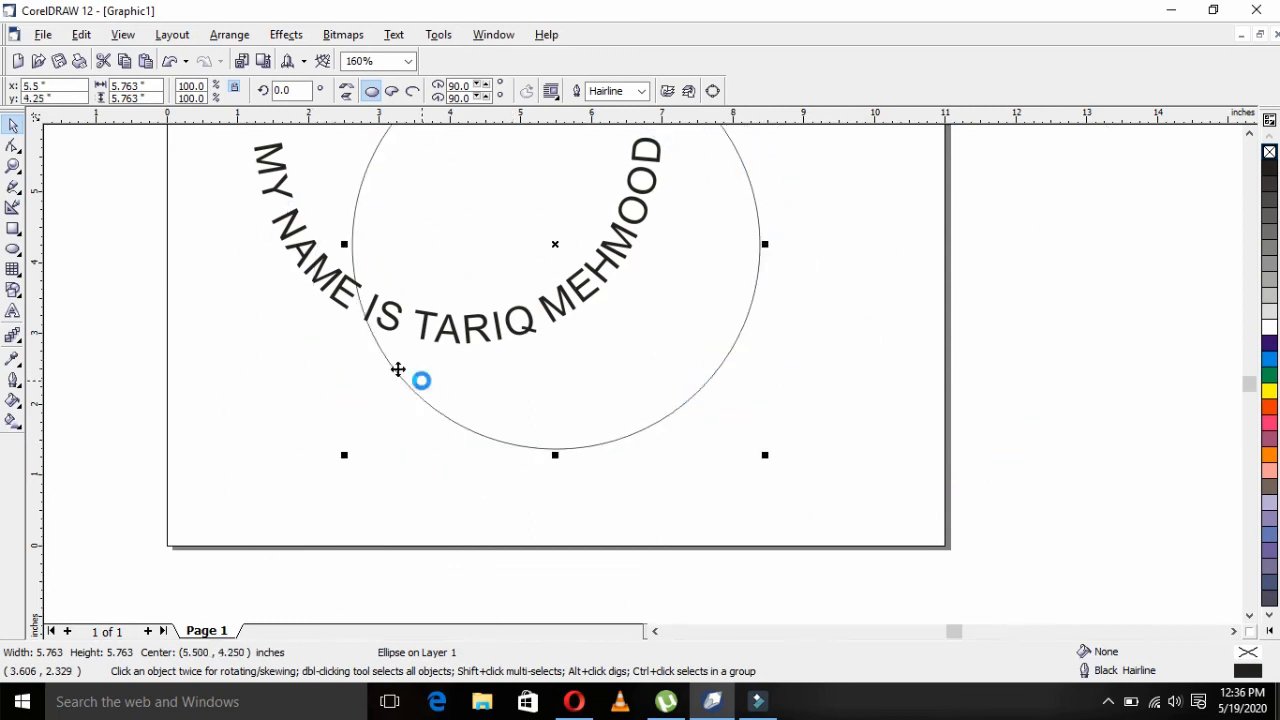
click(302, 244)
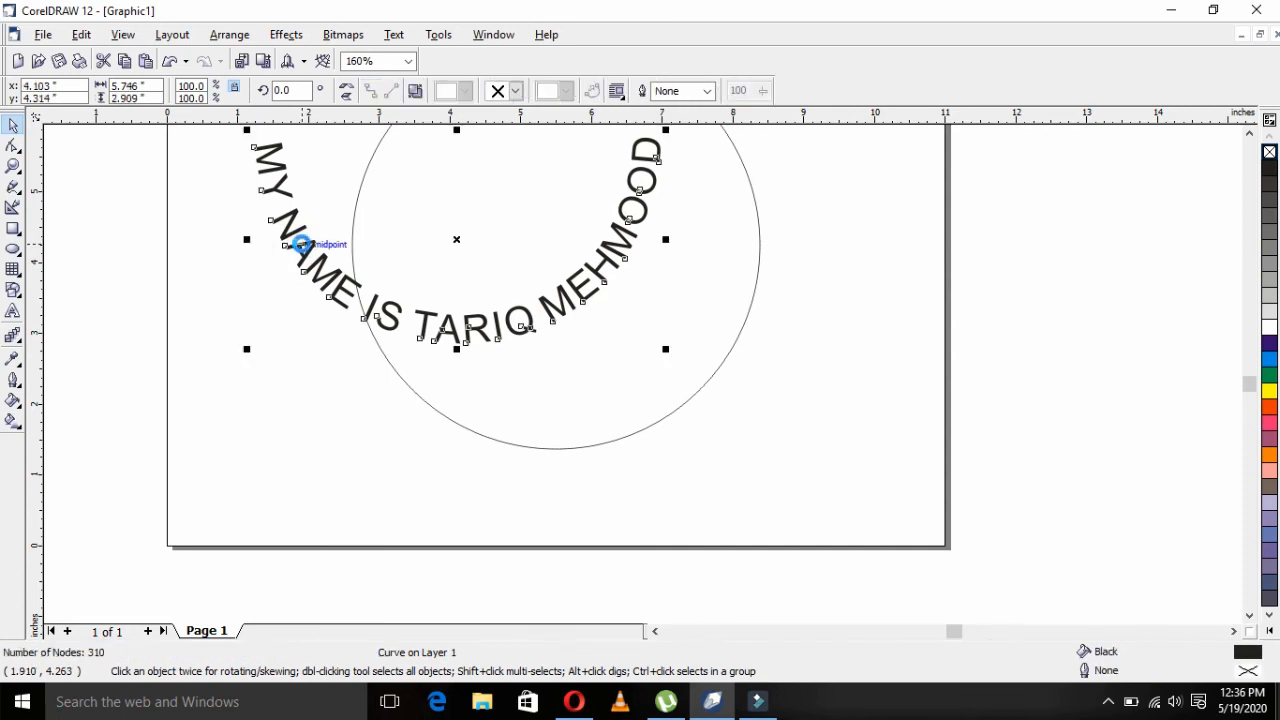
key(p)
Nudge the curved lettering straight down to y 2.85 inches so it sits along the circle's inner lower edge.
key(Down)
key(Down)
key(Down)
key(Down)
key(Down)
key(Down)
key(Down)
key(Down)
key(Down)
key(Down)
key(Down)
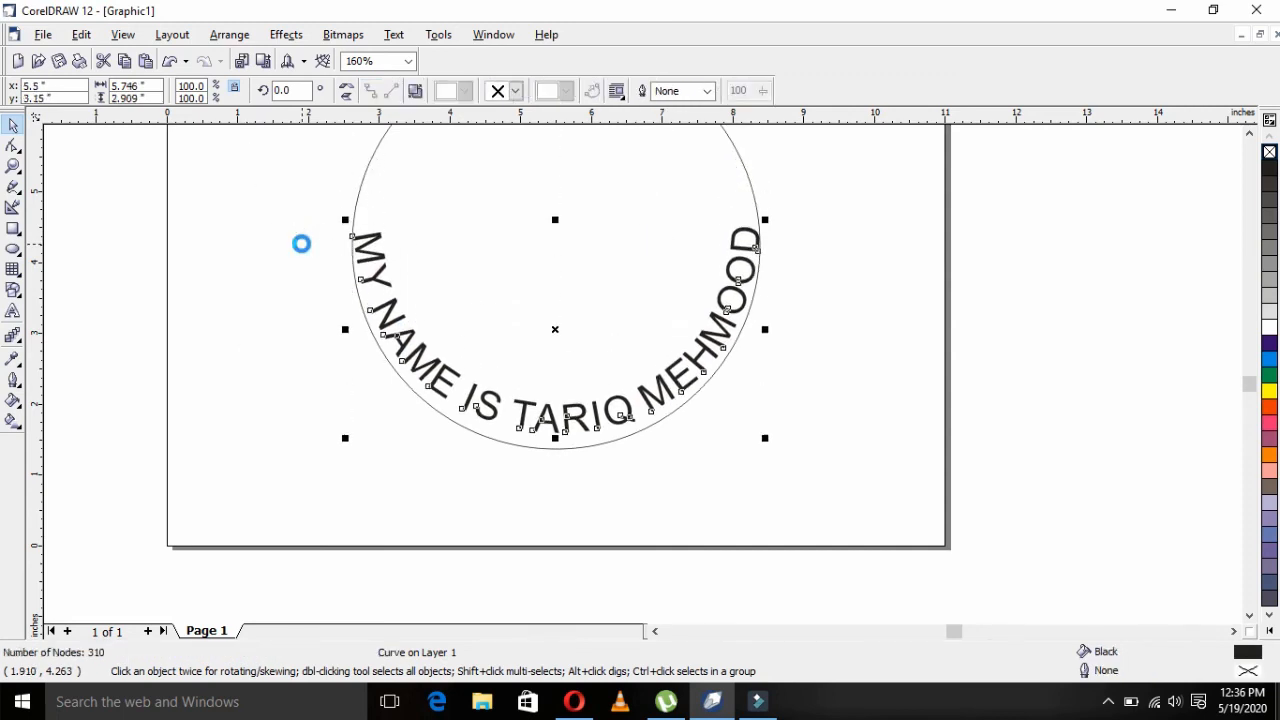
key(Down)
key(Down)
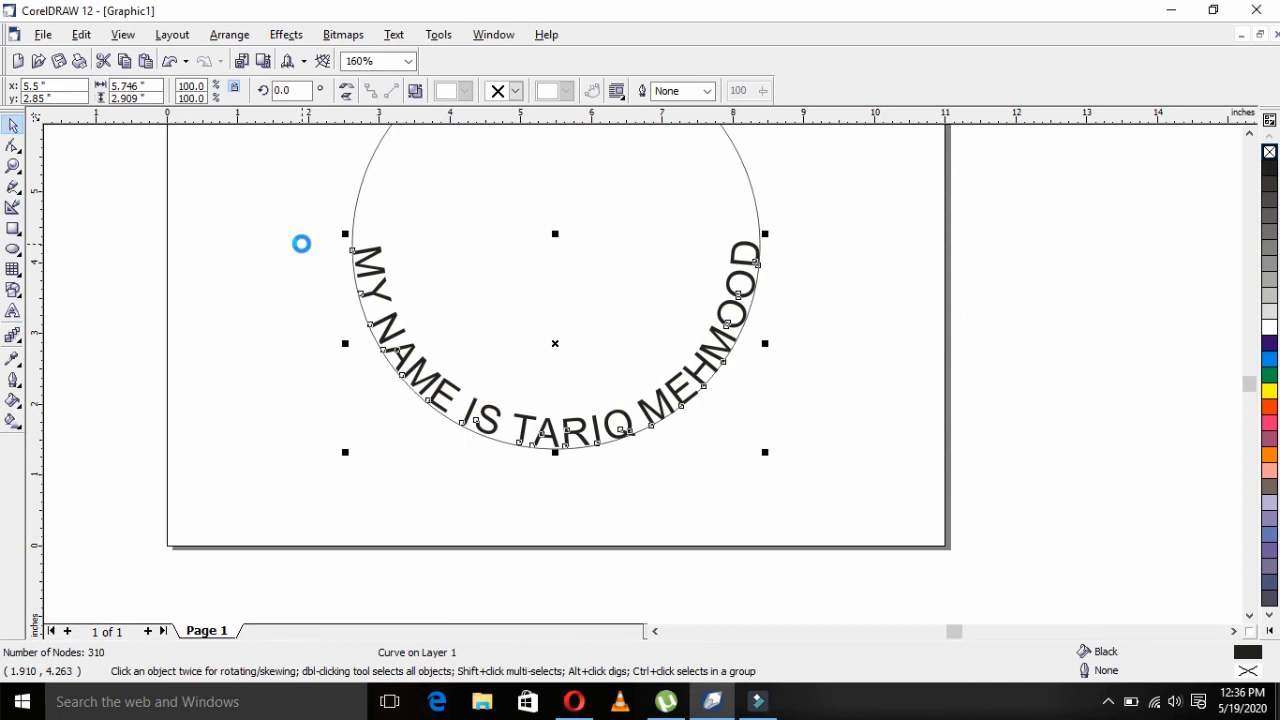
Scale the curved lettering down proportionally about its own centre to about 94%, leaving a gap inside the circle.
click(825, 318)
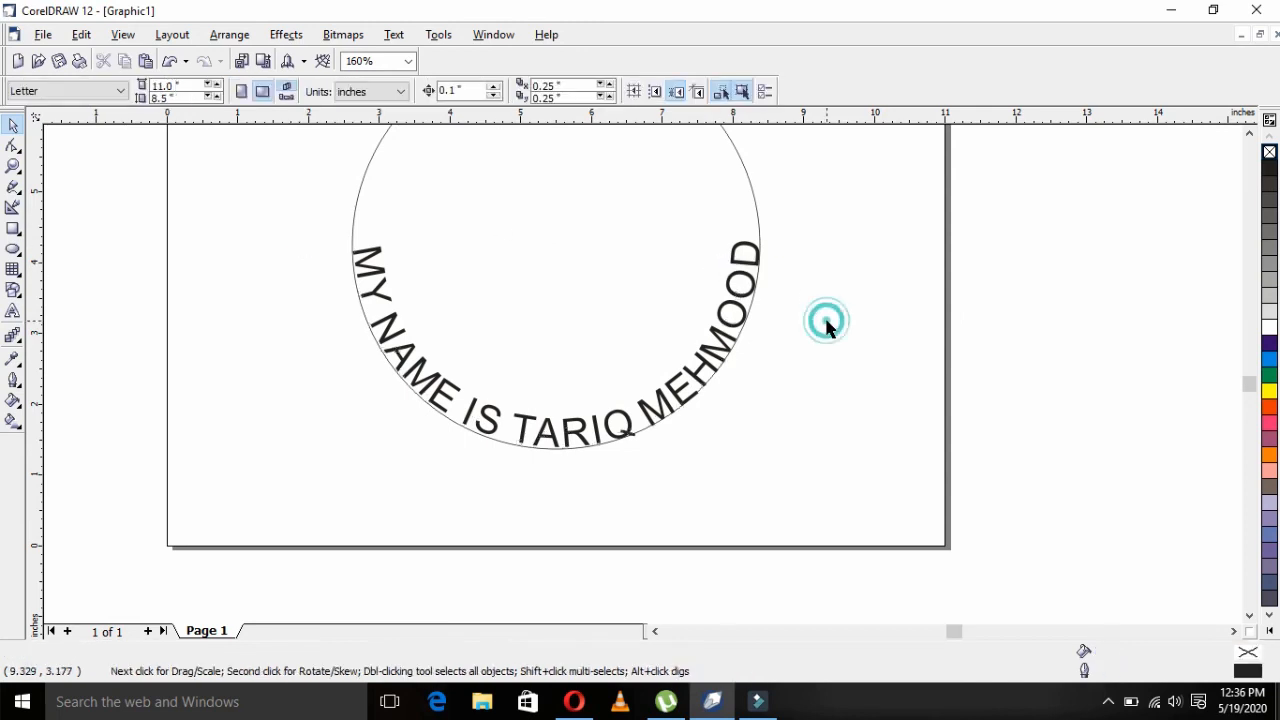
click(737, 290)
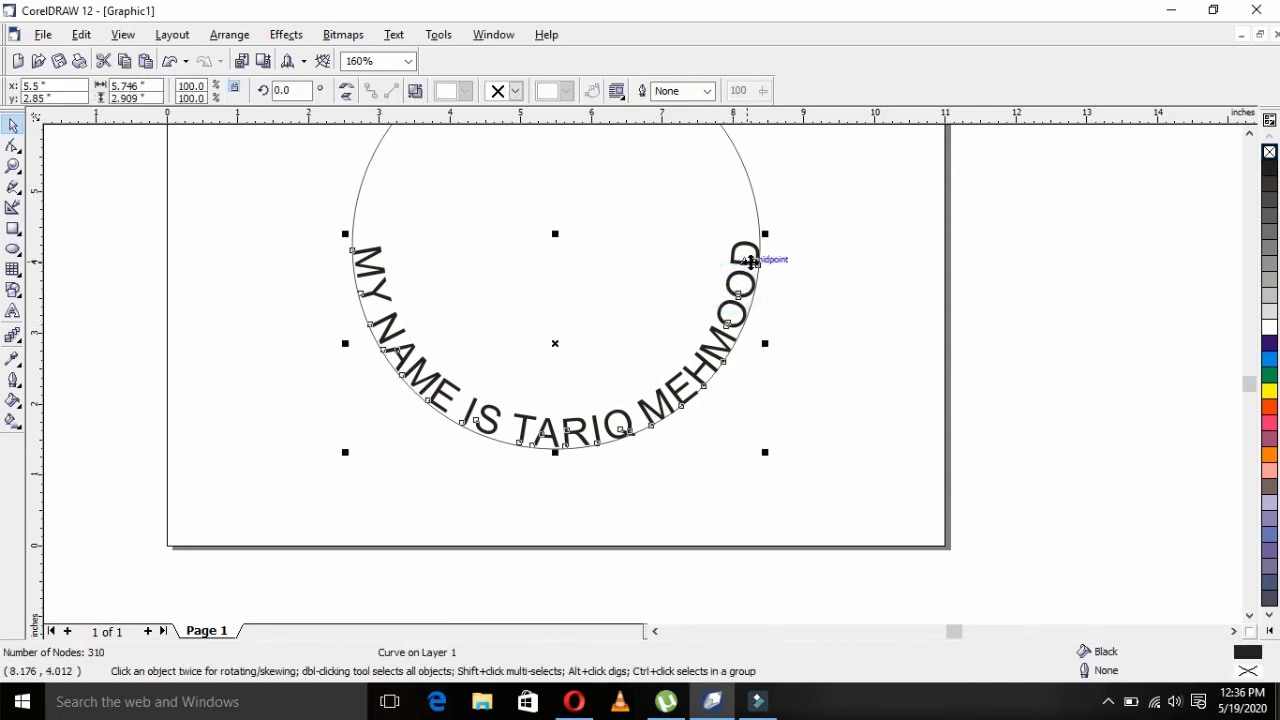
drag(765, 234, 756, 240)
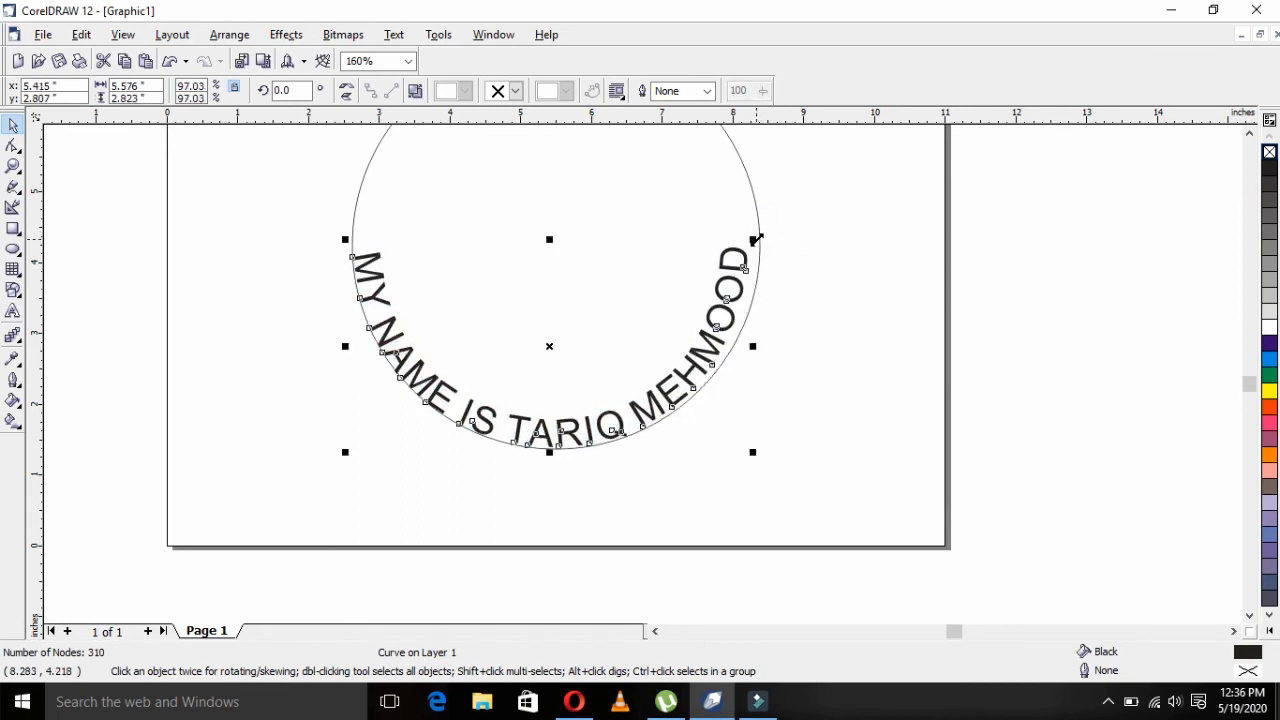
key(ctrl+z)
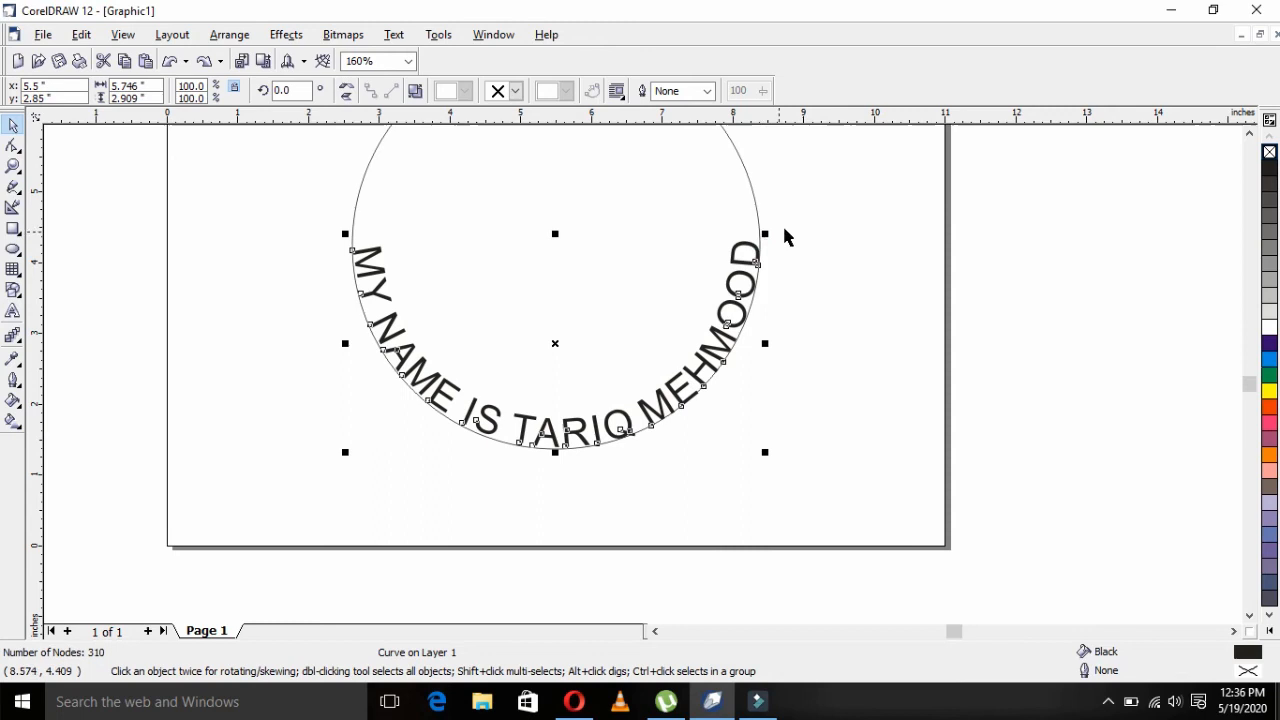
mouse_move(765, 234)
mouse_down()
mouse_move(762, 250)
mouse_move(755, 241)
mouse_up()
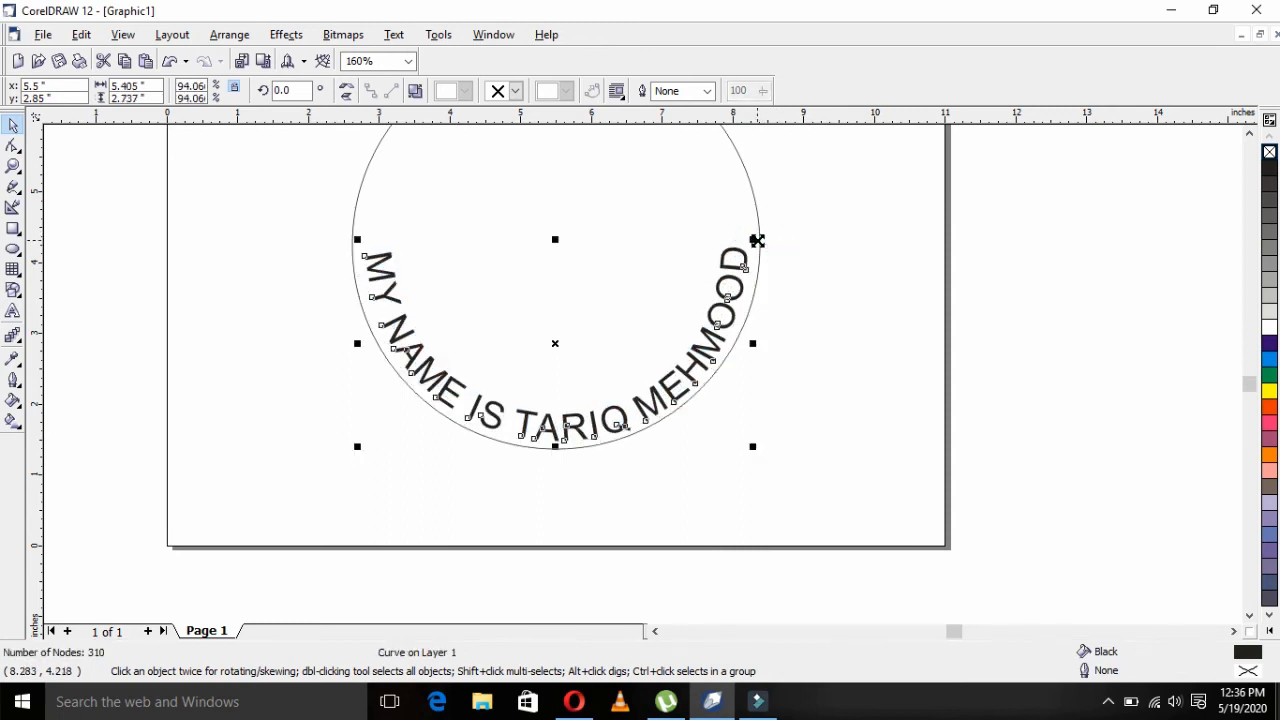
click(853, 258)
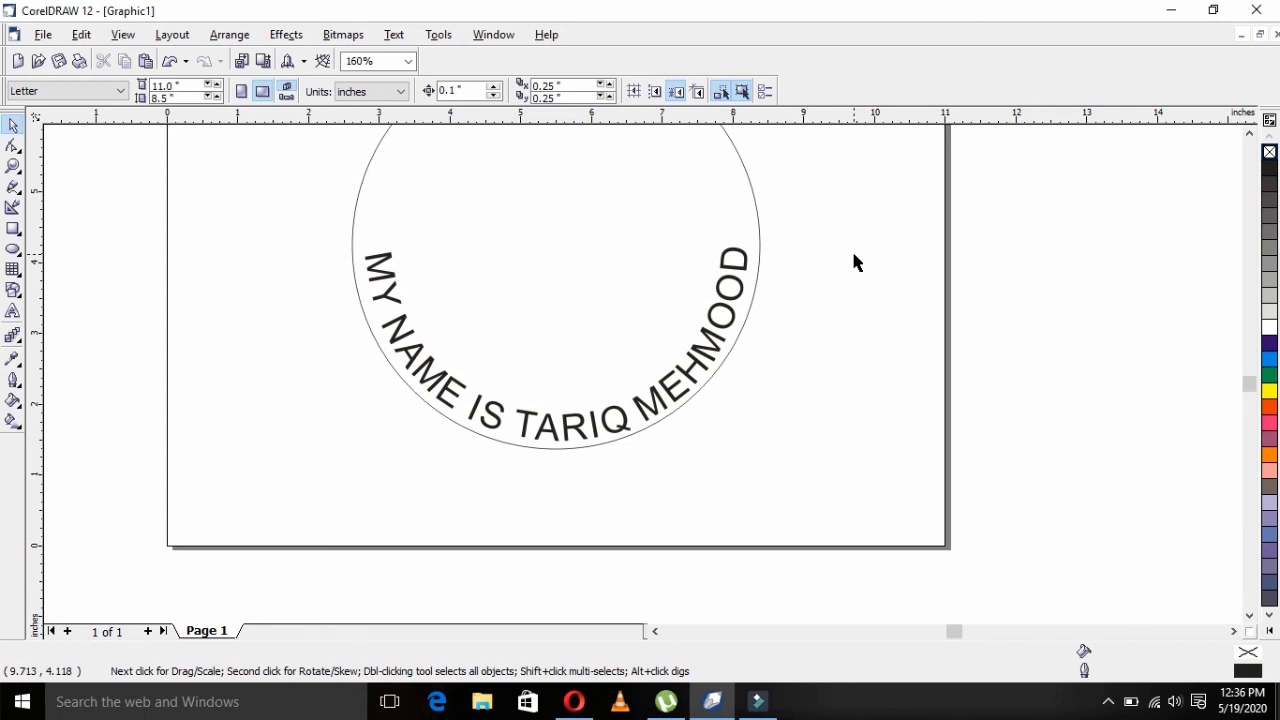
Delete the curved lettering and the circle to clear the page.
click(690, 388)
key(Delete)
click(689, 382)
key(Delete)
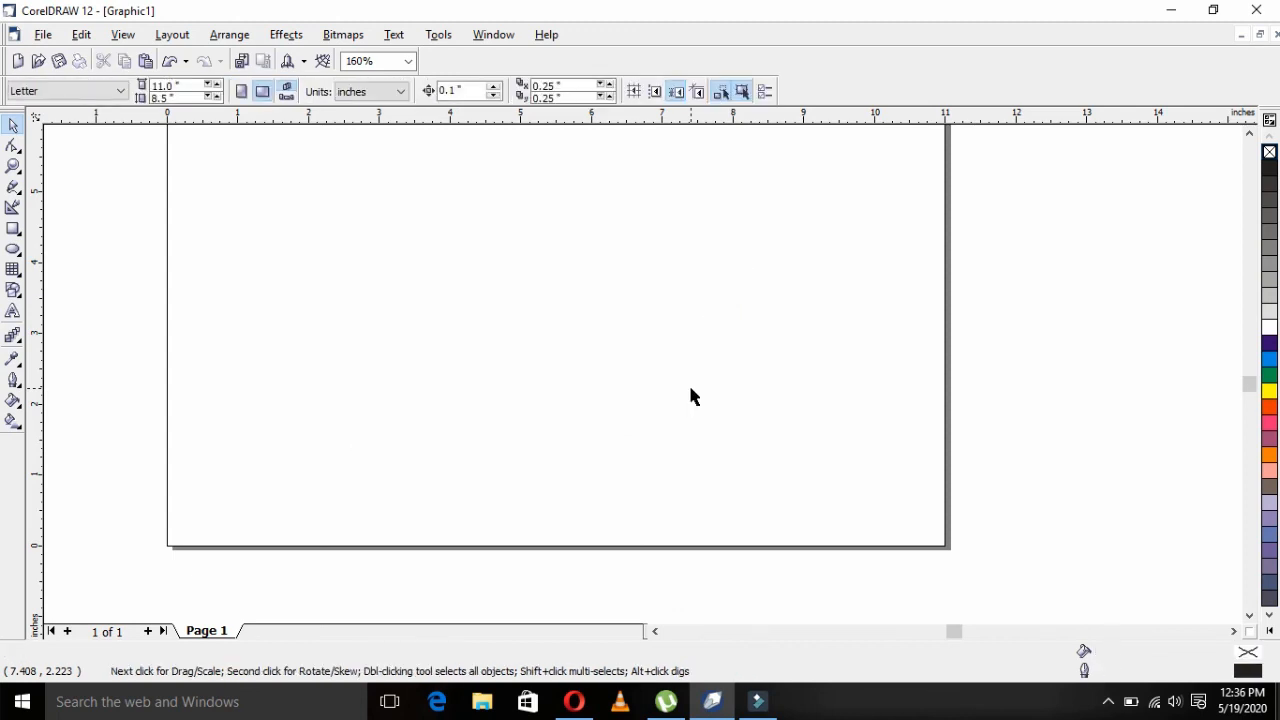
Draw a downward-sagging 3 Point Curve across the page, about 8.6 inches wide and 1.55 inches high.
click(14, 189)
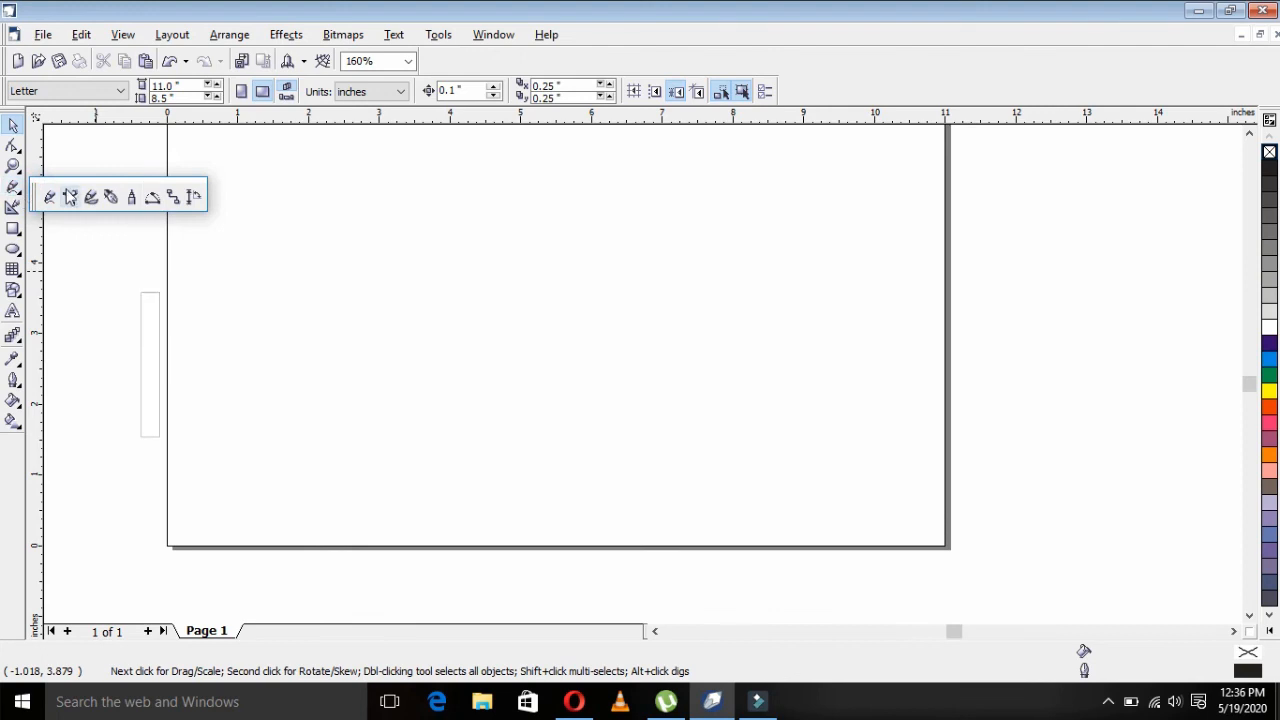
click(155, 200)
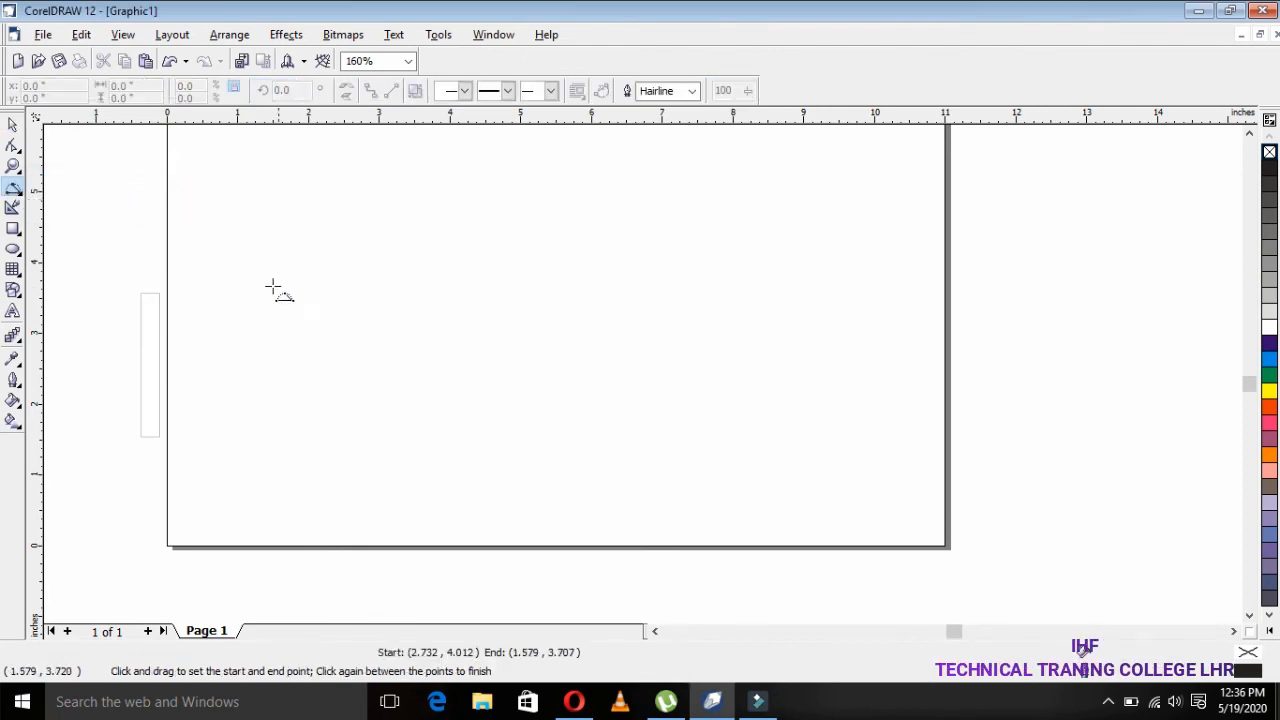
click(228, 289)
drag(228, 289, 836, 296)
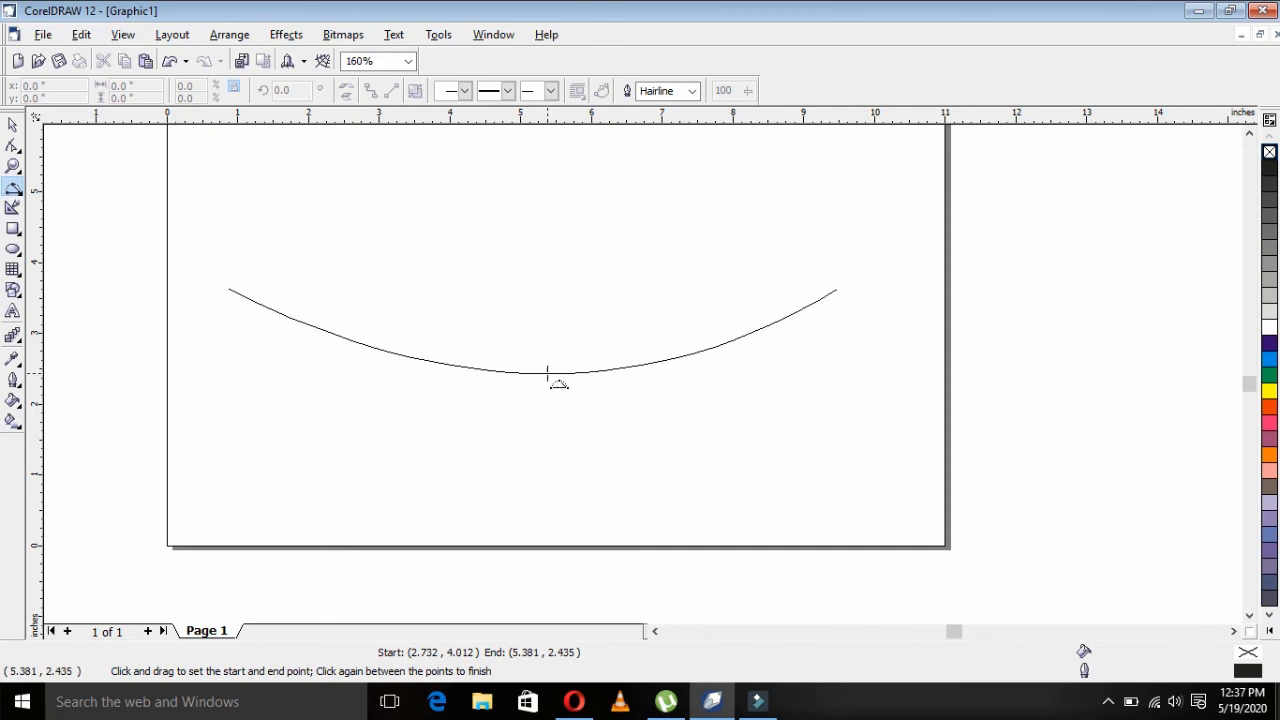
click(561, 398)
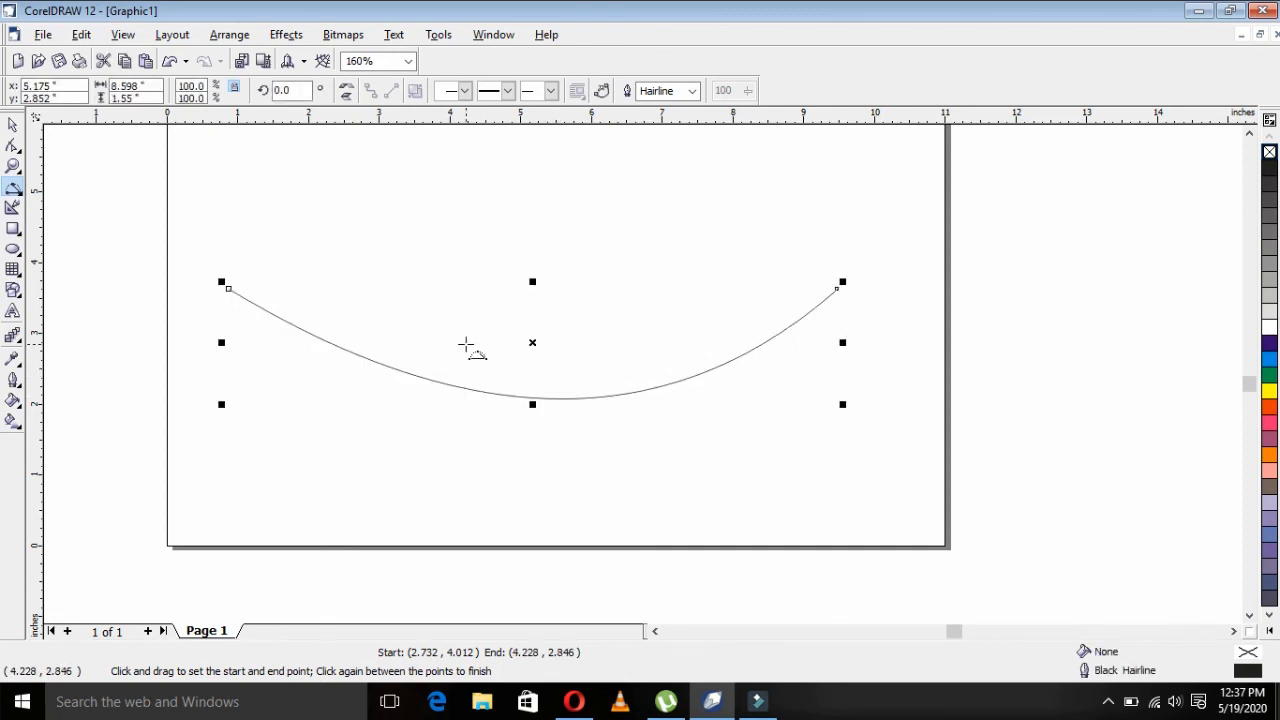
Reshape the sagging curve into an S-shaped wave, rising in its left half and dipping in its right half.
click(13, 146)
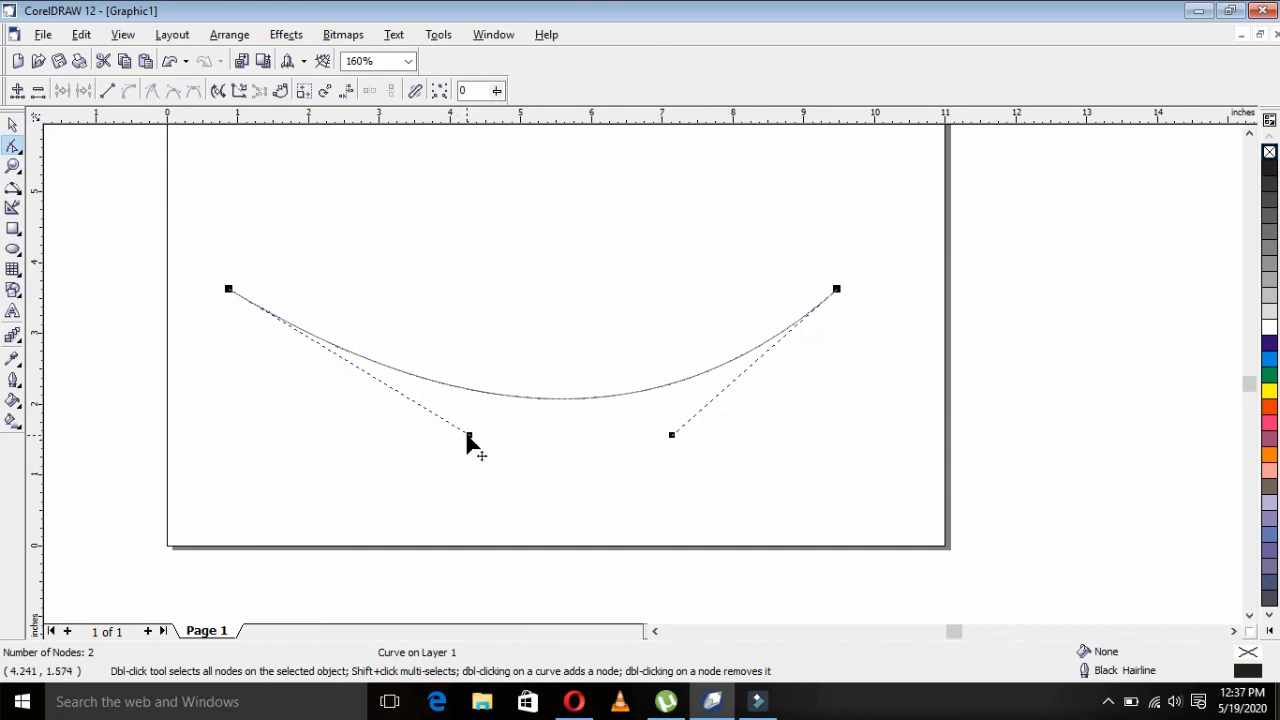
drag(470, 440, 388, 158)
drag(227, 289, 218, 352)
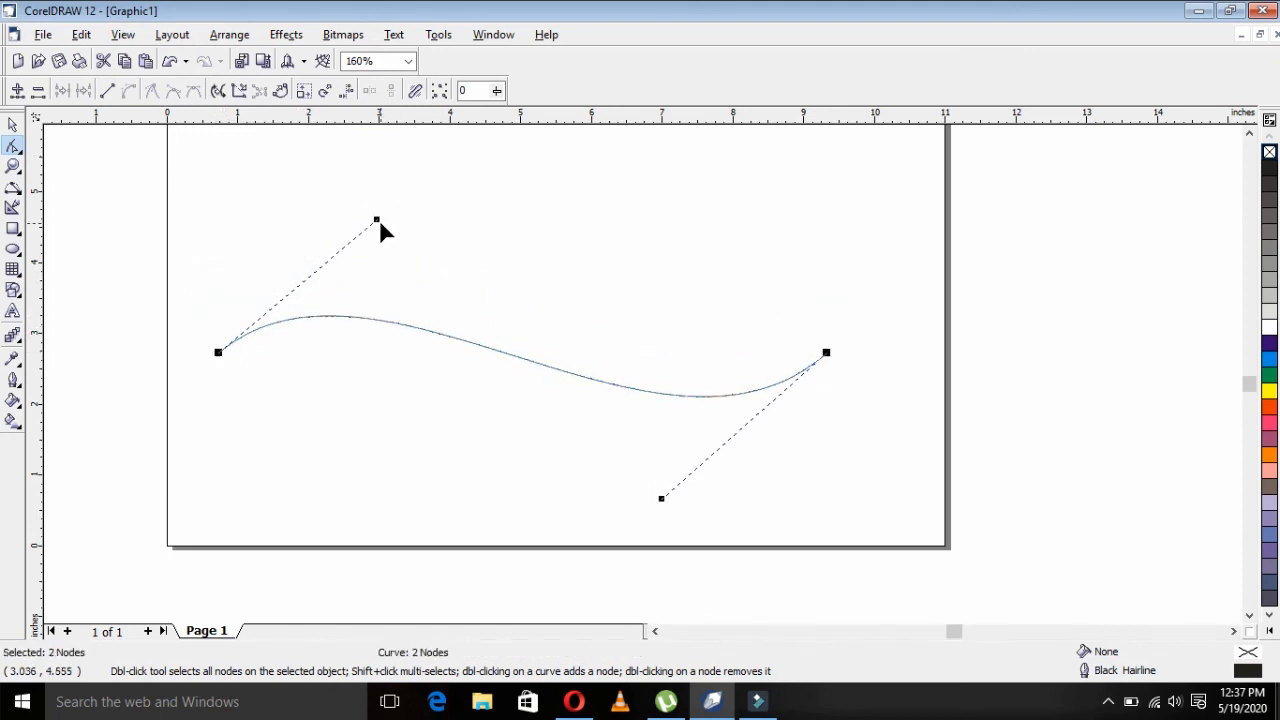
mouse_move(377, 219)
mouse_down()
mouse_move(383, 125)
mouse_move(380, 249)
mouse_move(376, 238)
mouse_up()
click(461, 237)
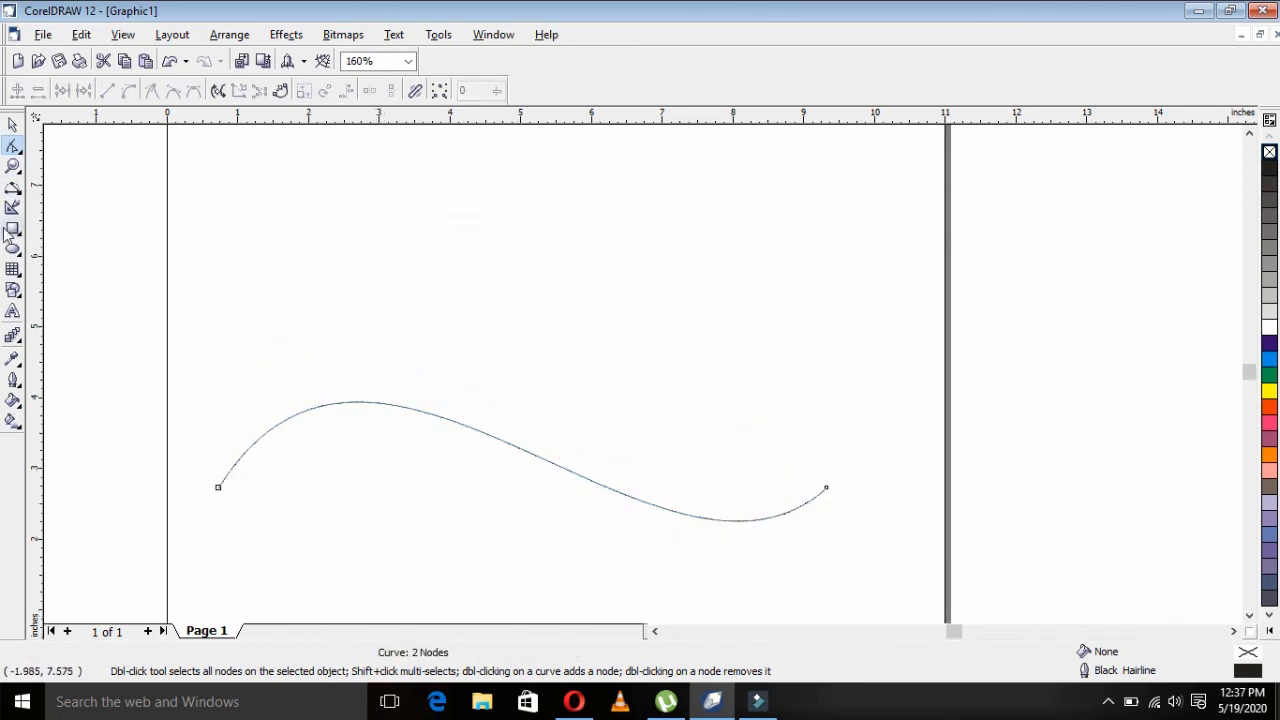
Start text on the wave's left end and enter "MY NAM IS", the person's full name and "AND".
click(8, 314)
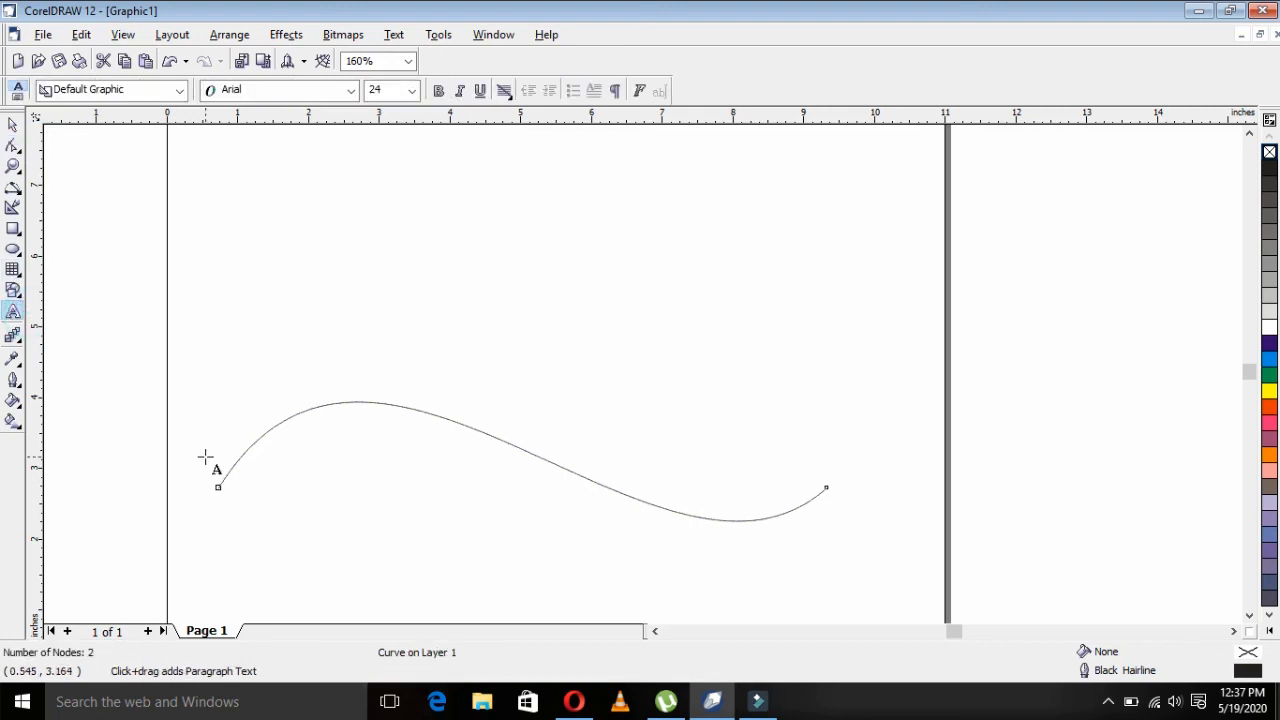
click(224, 476)
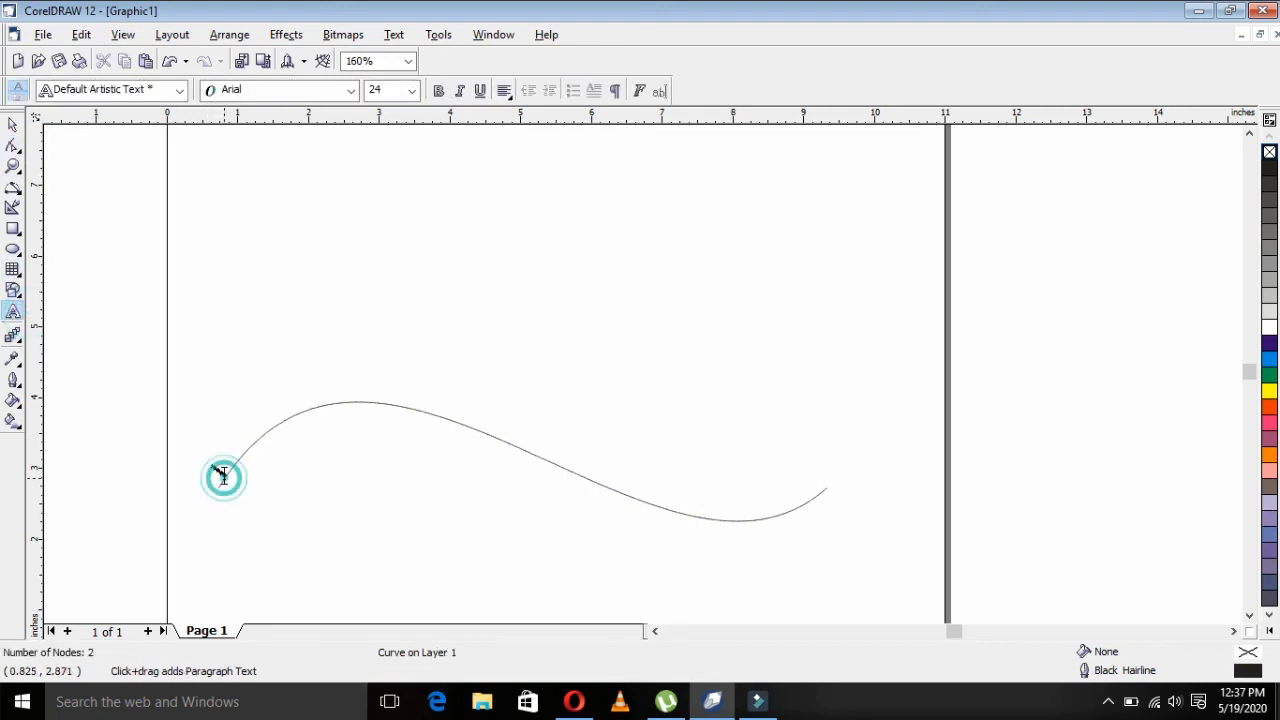
text(MY NAM E)
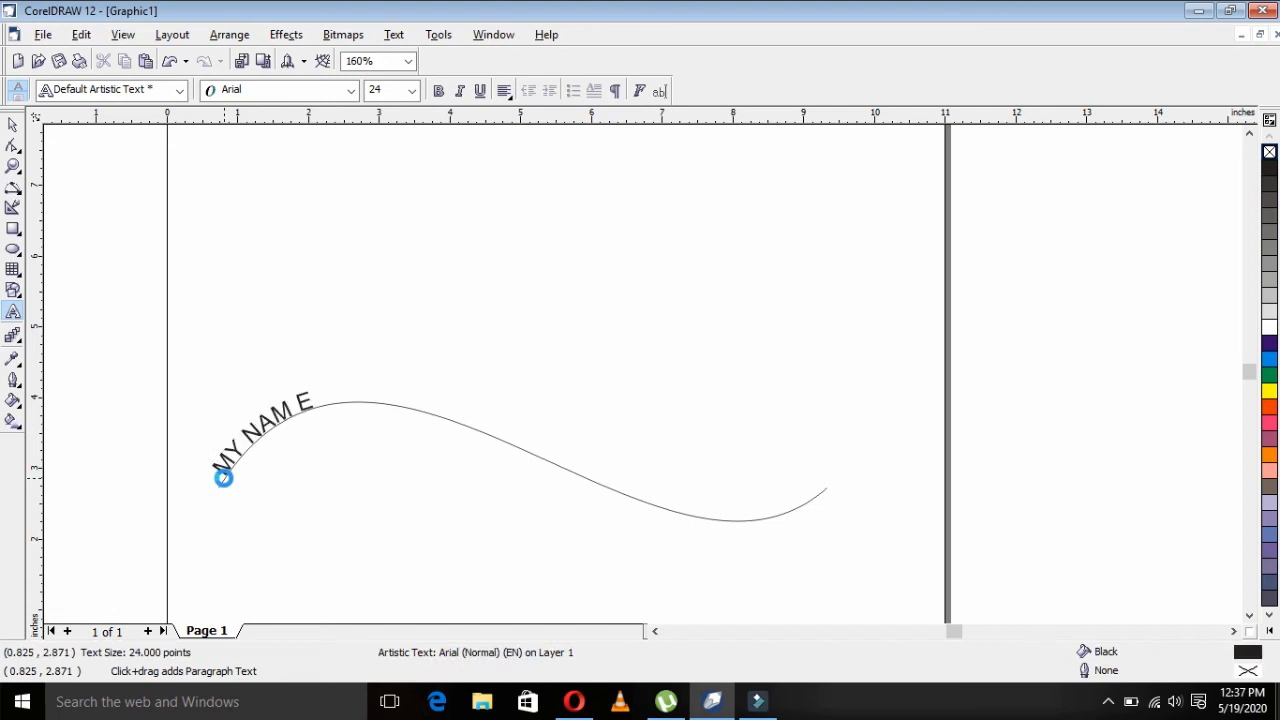
key(BackSpace)
text(IS TARIQ AMEH)
key(BackSpace)
key(BackSpace)
key(BackSpace)
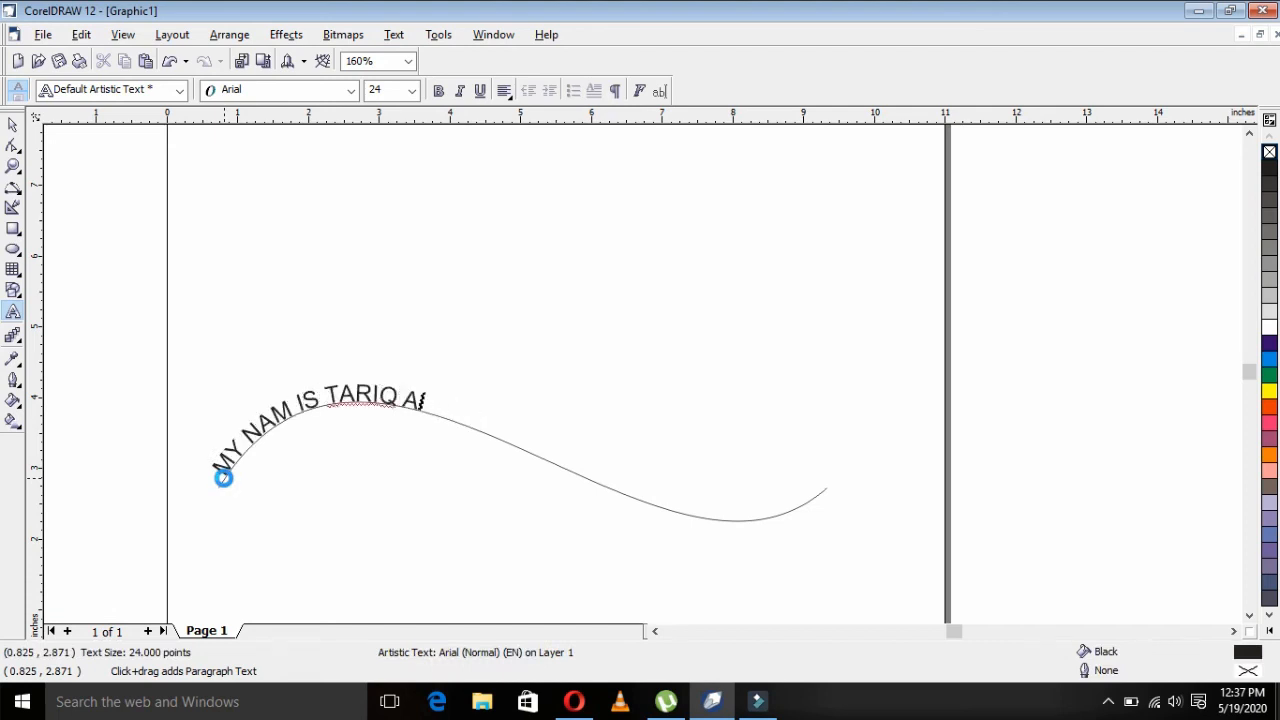
key(BackSpace)
text(MEHMOOD AND )
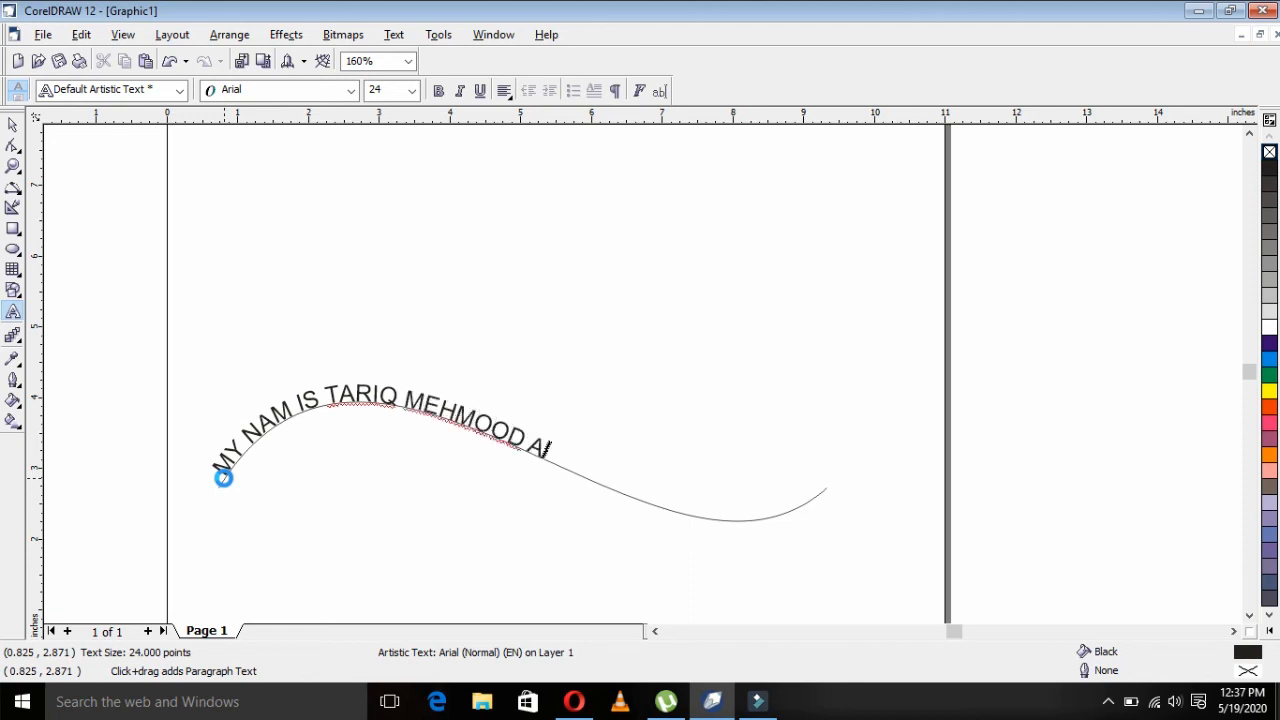
Continue the text along the wave with "I AM A GRAPHICAL".
text(G)
key(BackSpace)
text(I AM AG)
key(BackSpace)
key(BackSpace)
text(A GRAPHICSL)
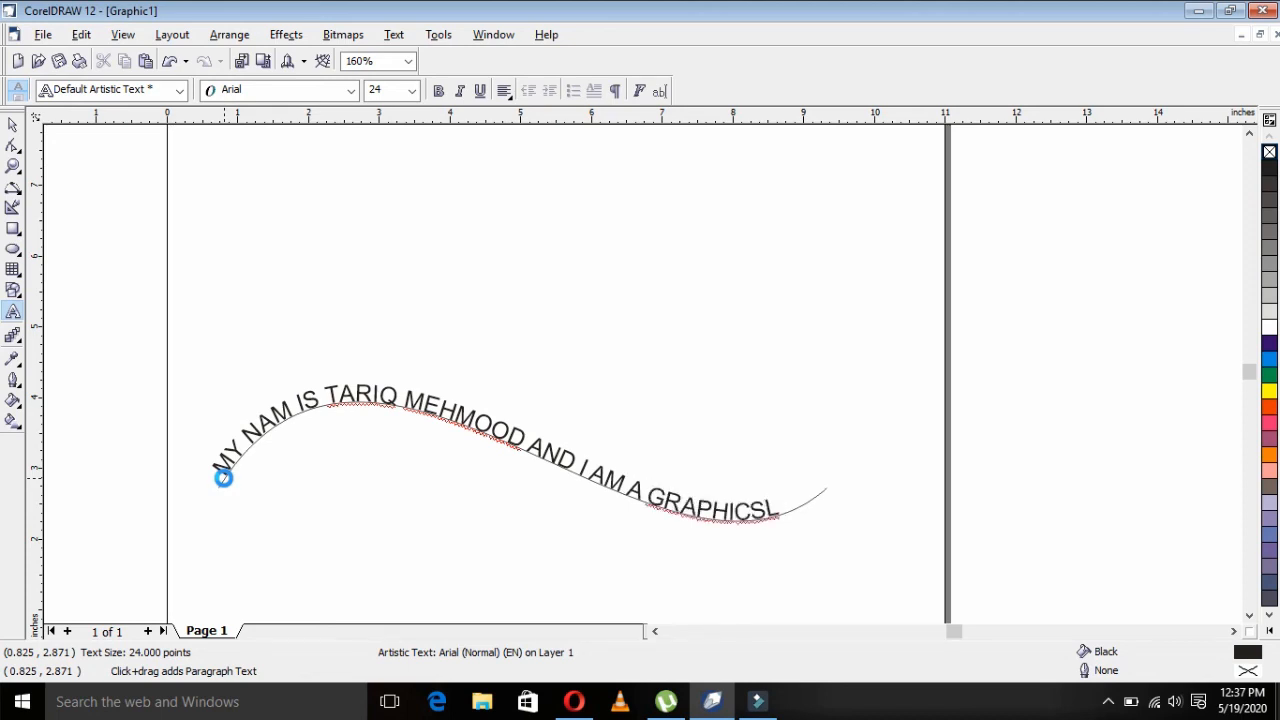
key(BackSpace)
key(BackSpace)
key(BackSpace)
text(CAL)
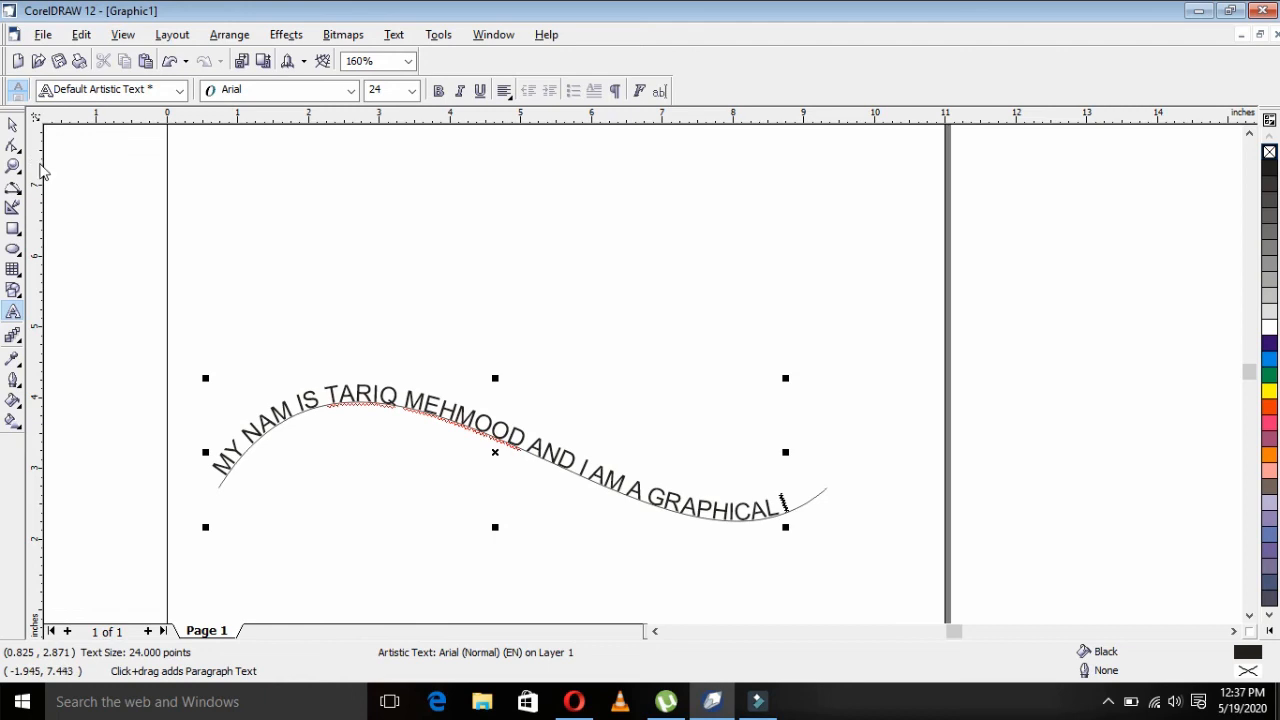
Widen the letter spacing with the Shape tool until the text reaches the wave's right end.
click(13, 125)
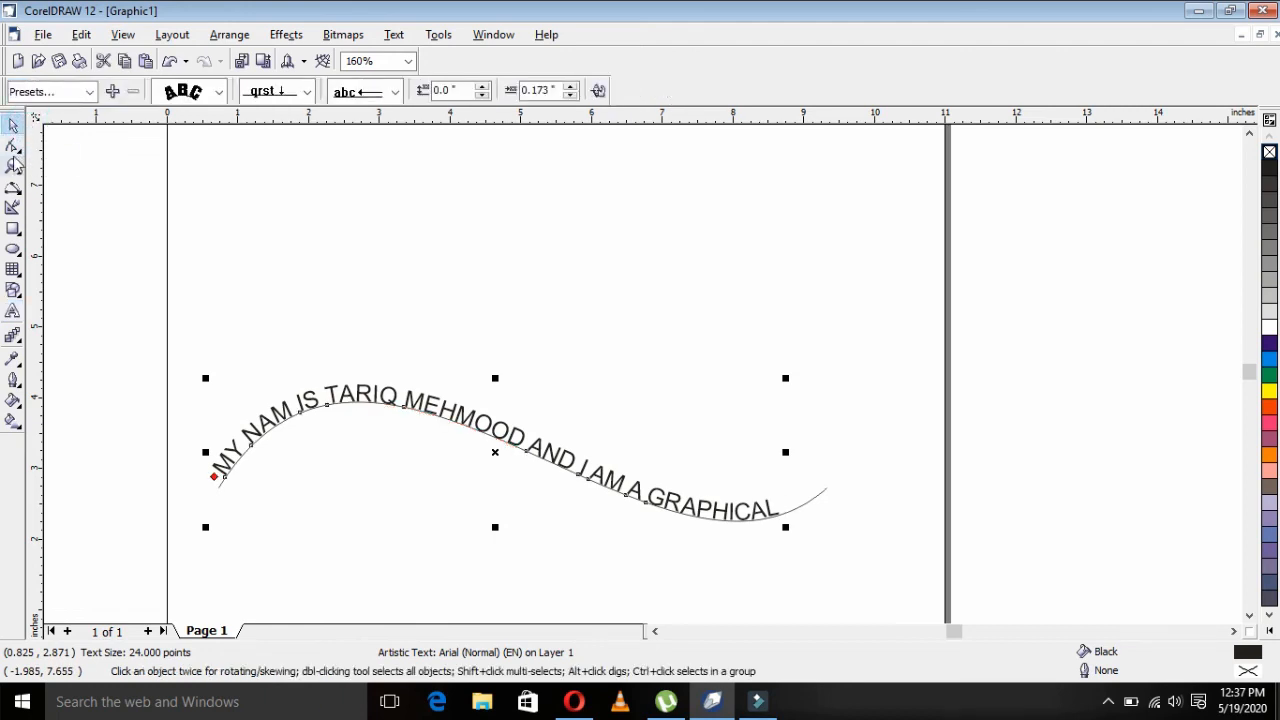
click(13, 145)
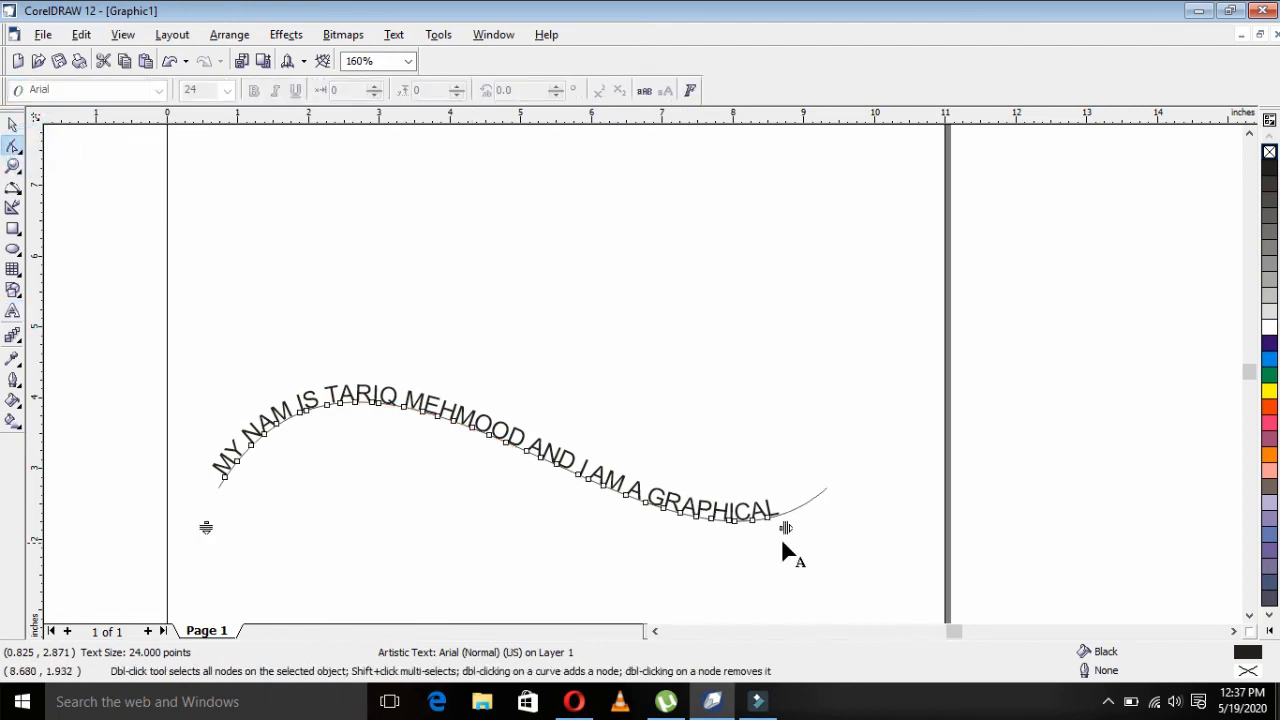
drag(787, 527, 845, 532)
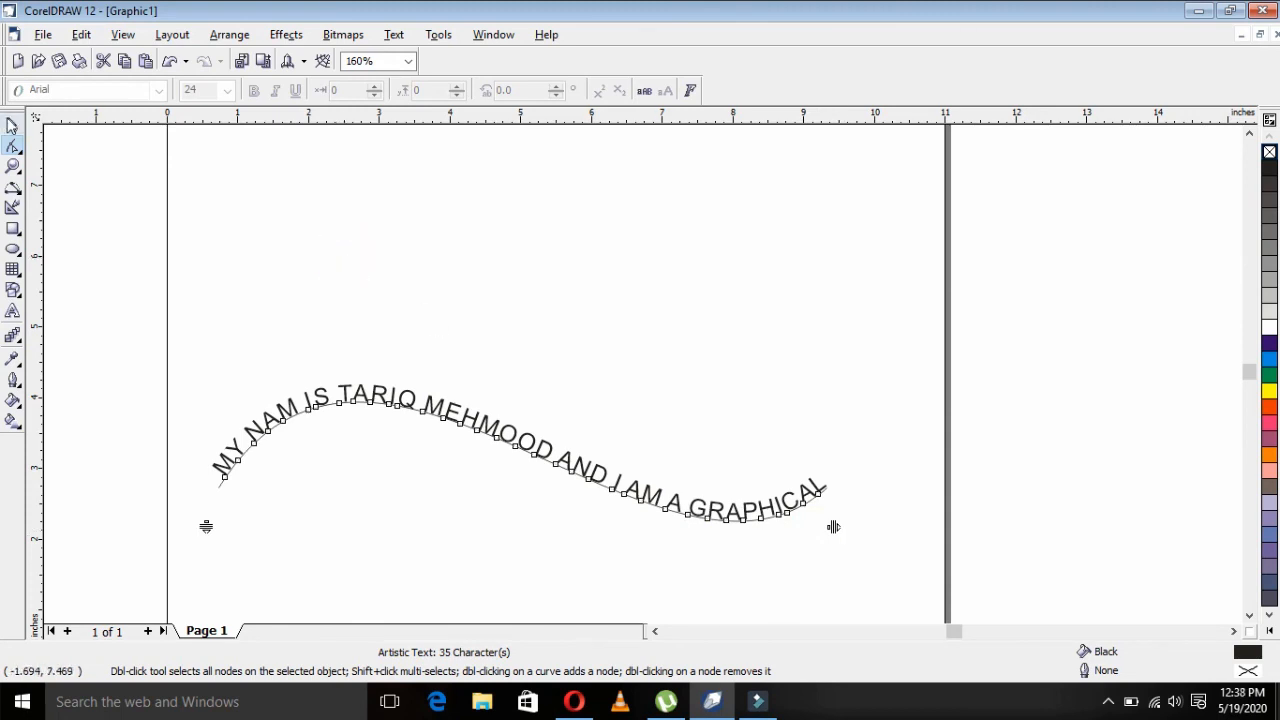
click(13, 124)
click(437, 268)
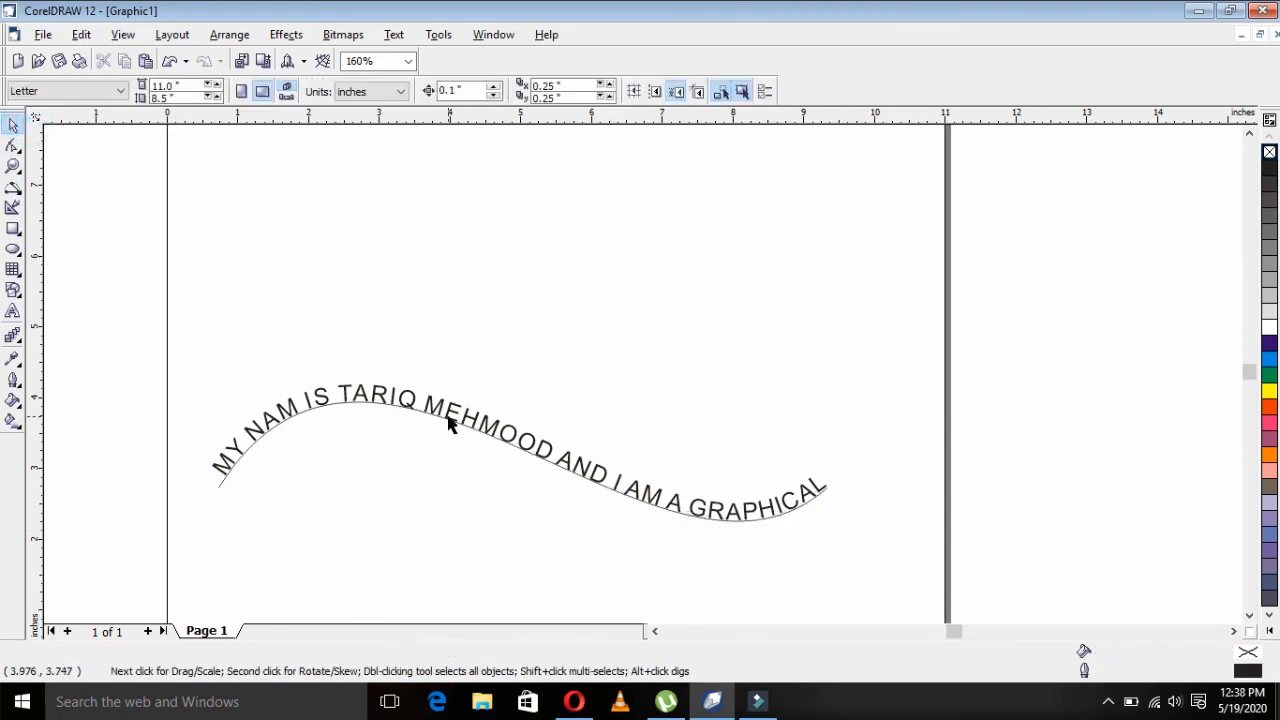
Convert the text on the wave to curves and display the lettering's nodes.
click(449, 420)
right_click(449, 418)
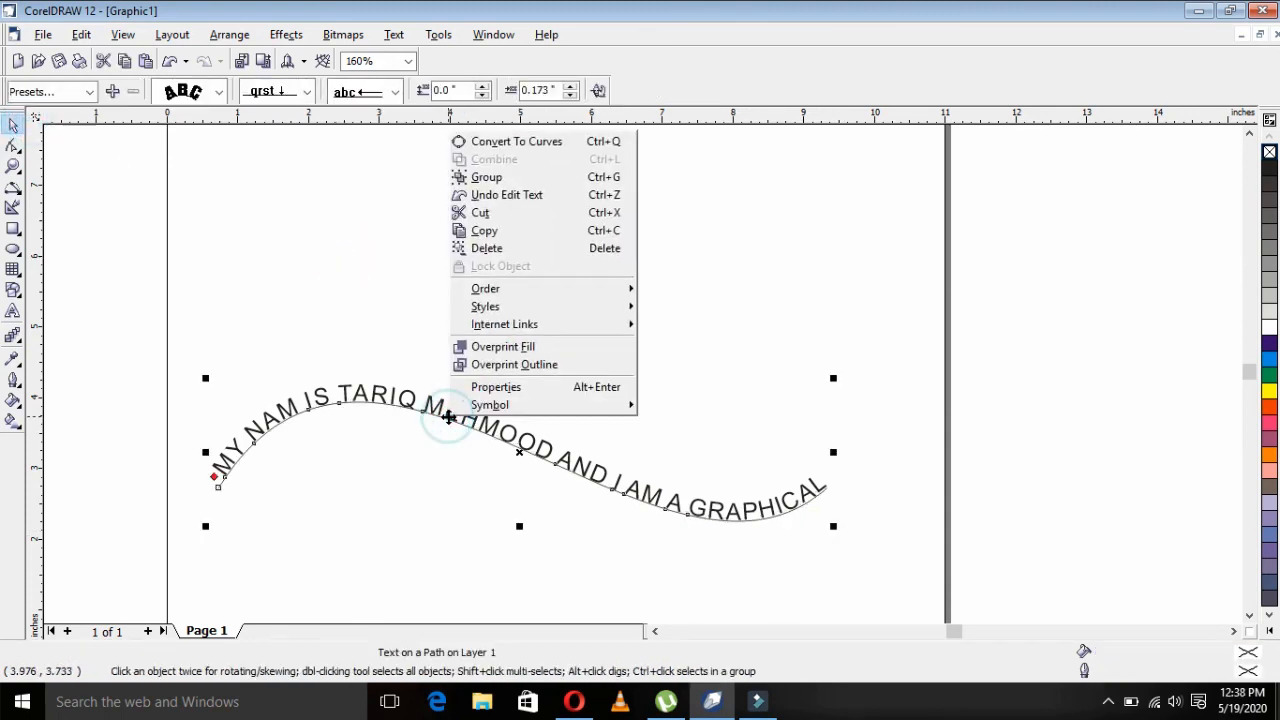
click(532, 143)
drag(517, 307, 487, 443)
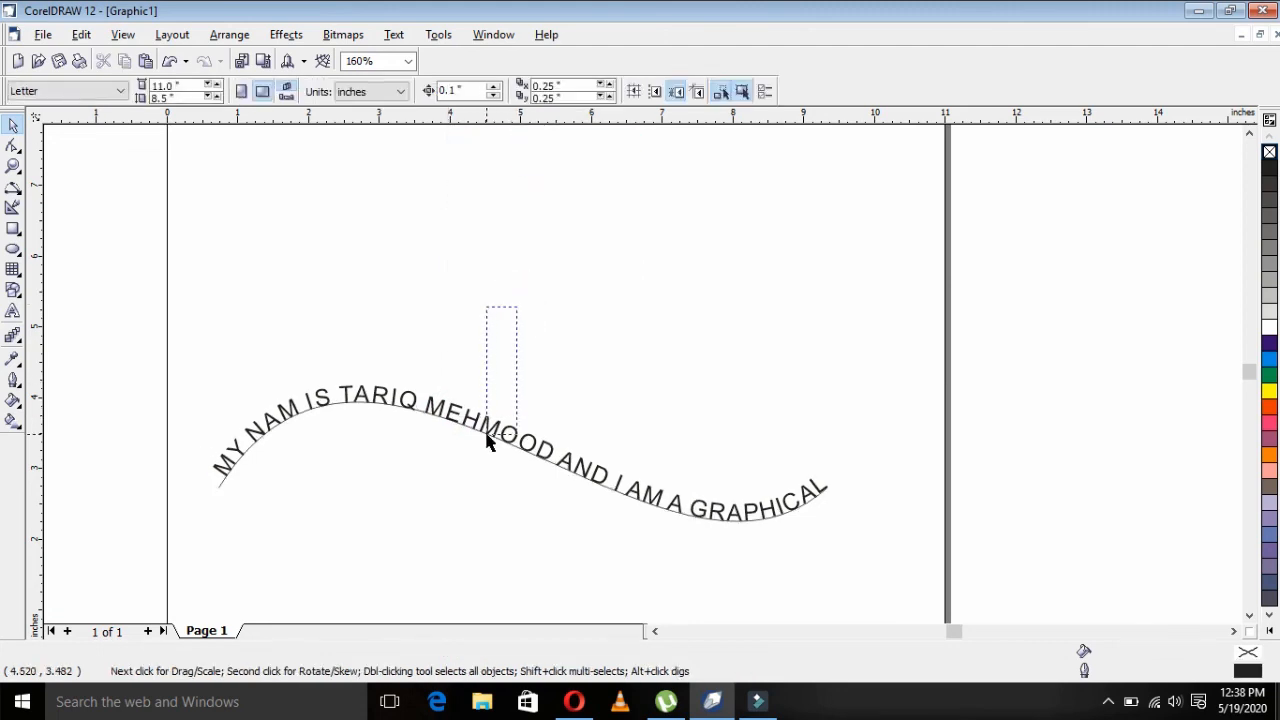
click(490, 430)
key(F10)
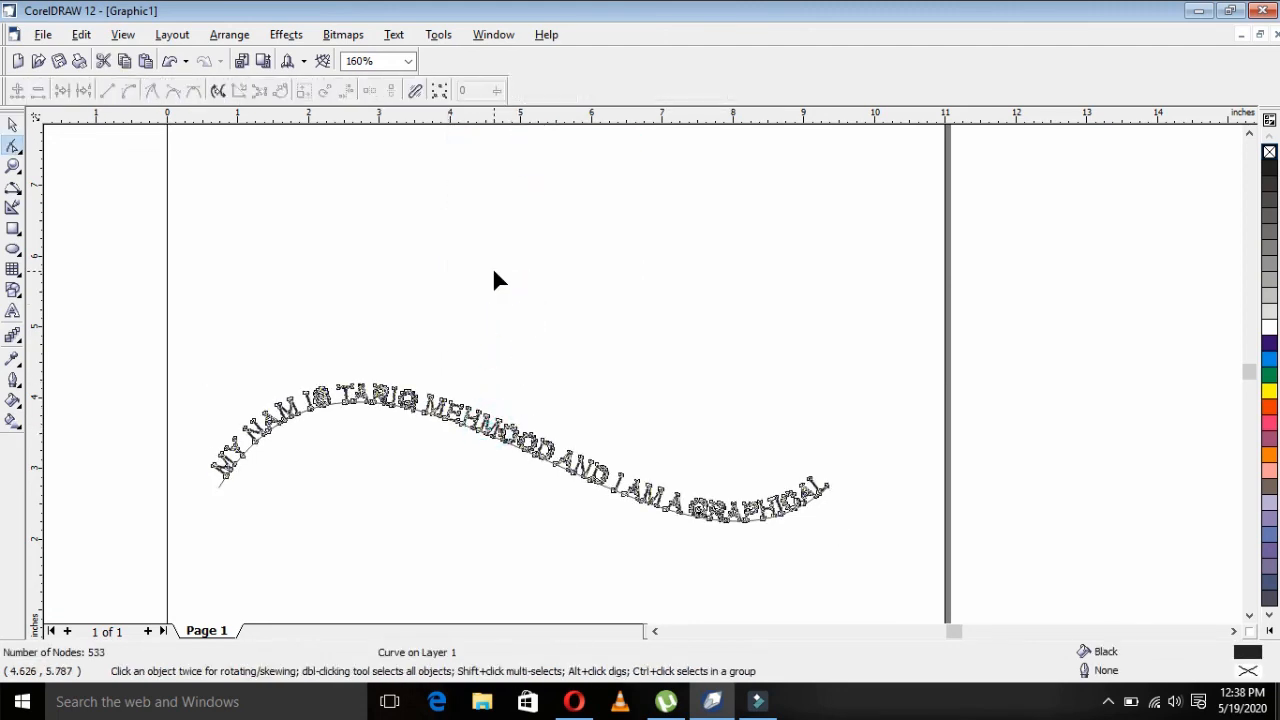
Move the wavy lettering up off the line to about y 4.87 inches and delete the wave line.
click(14, 125)
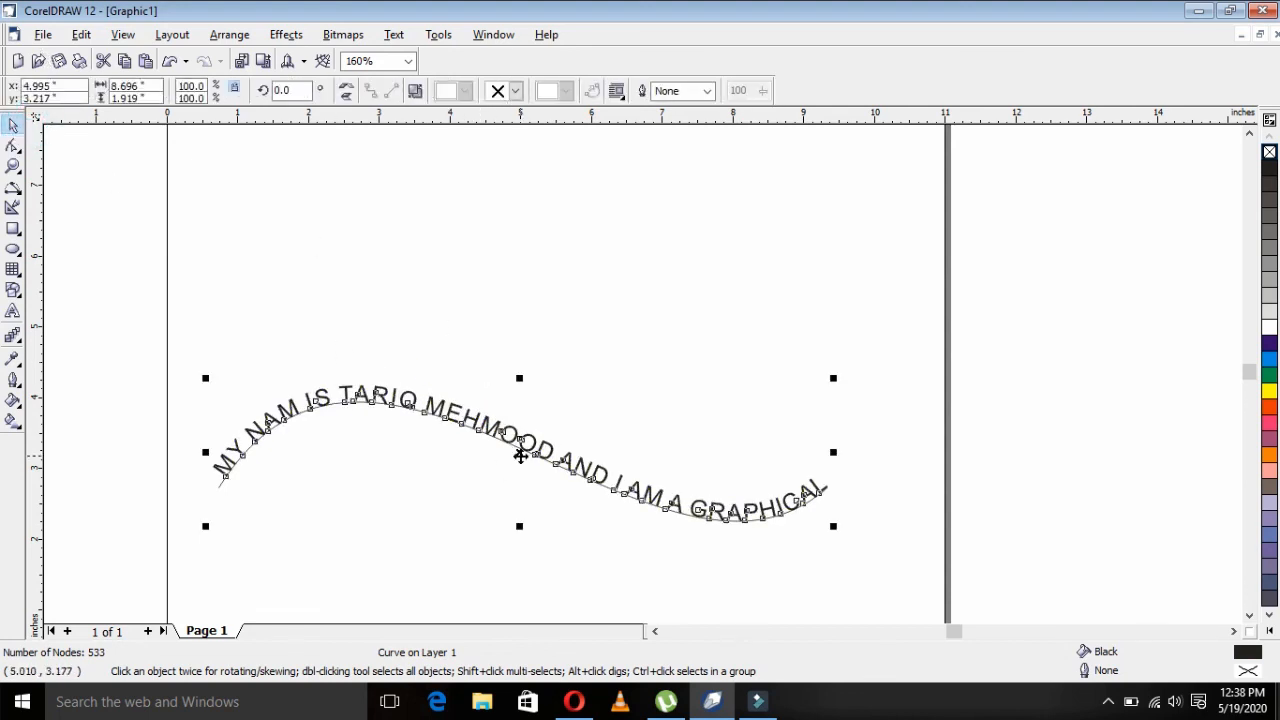
drag(518, 452, 524, 336)
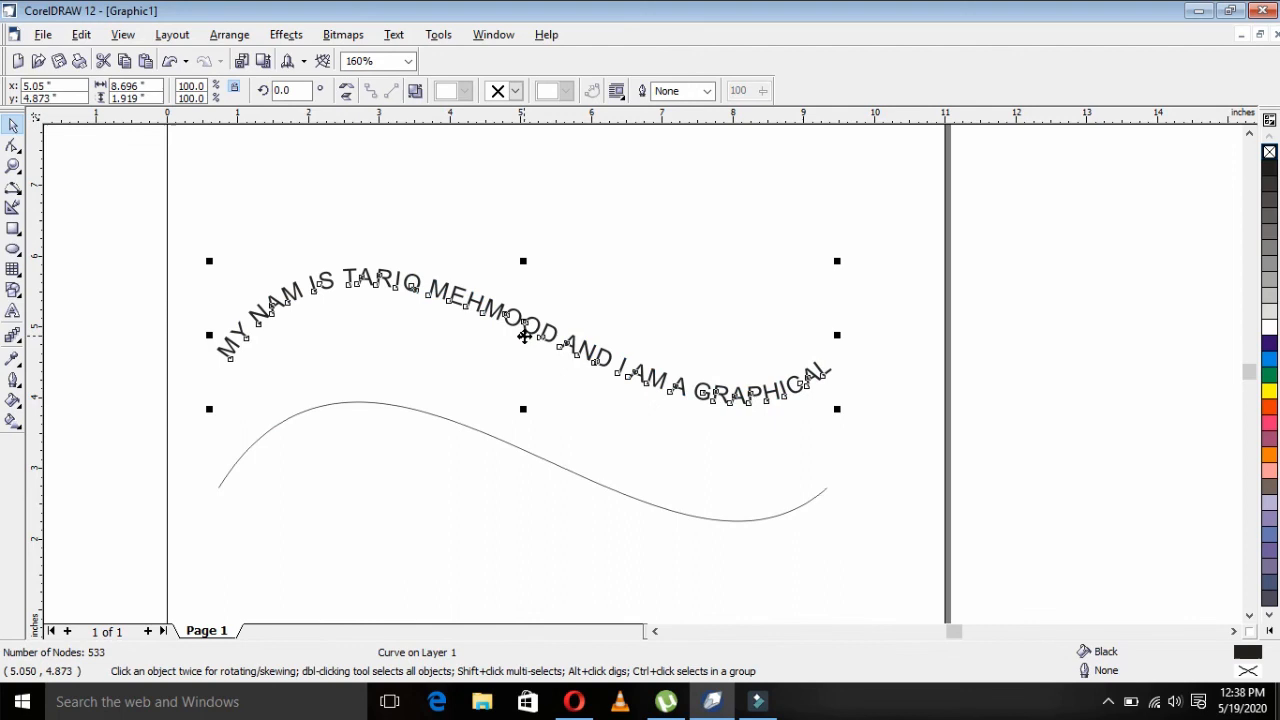
click(562, 465)
key(Delete)
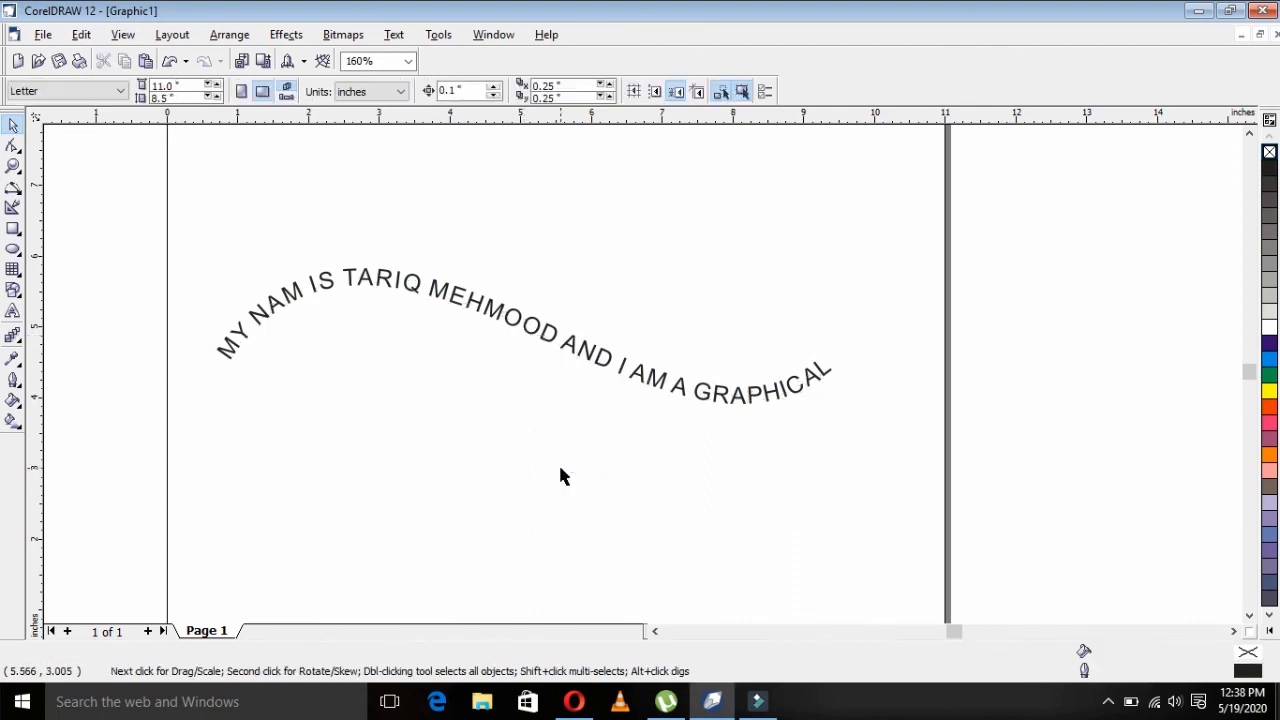